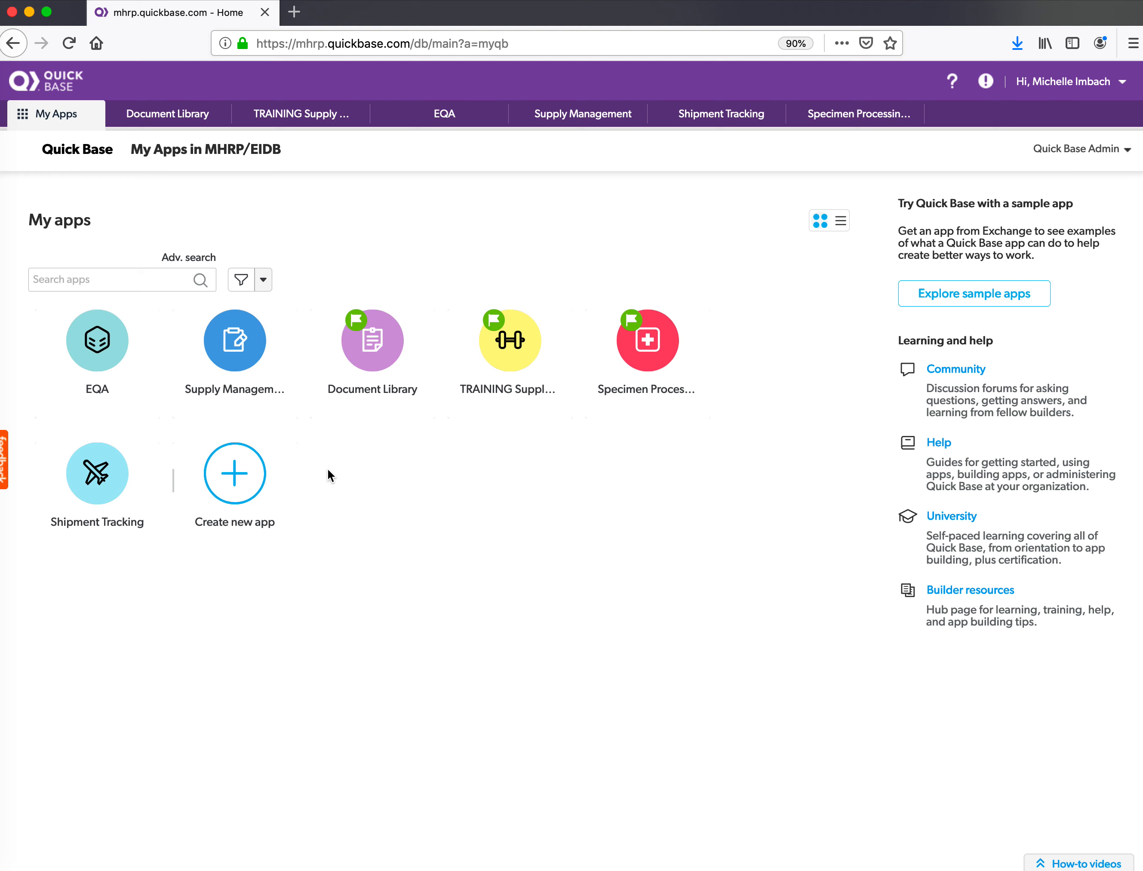
- Open the EQA app tile to reach its Site Dashboard as Training User
click(103, 353)
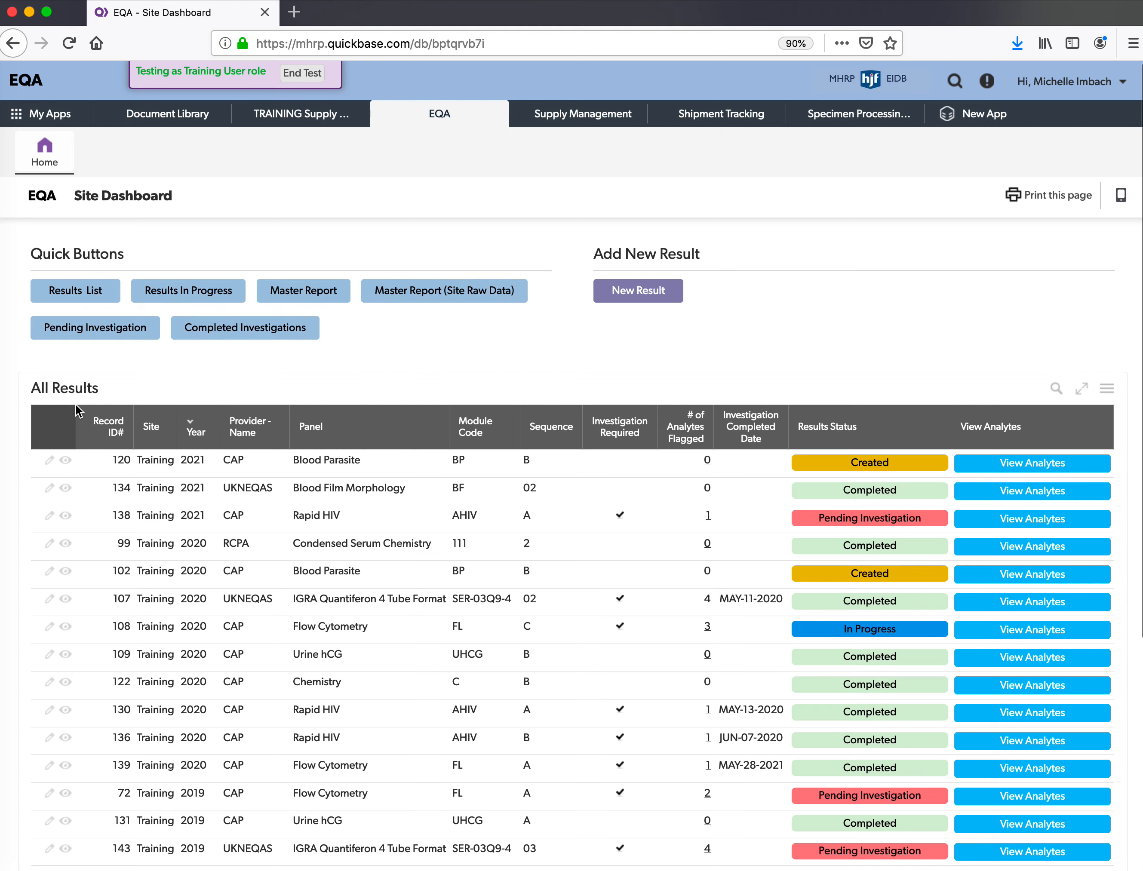
- Scroll down to the Investigation Required table and back up to All Results
scroll(18, 382, down, 6)
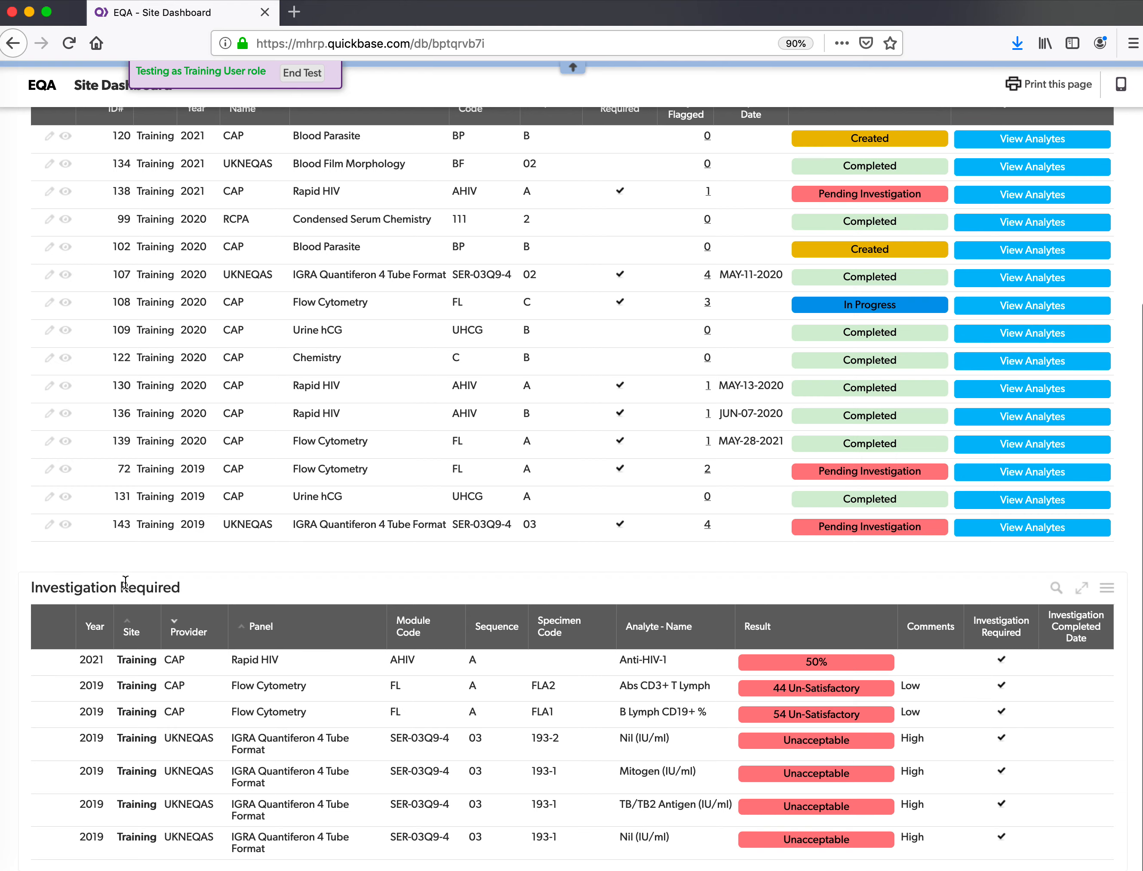
scroll(349, 584, up, 2)
scroll(350, 583, up, 3)
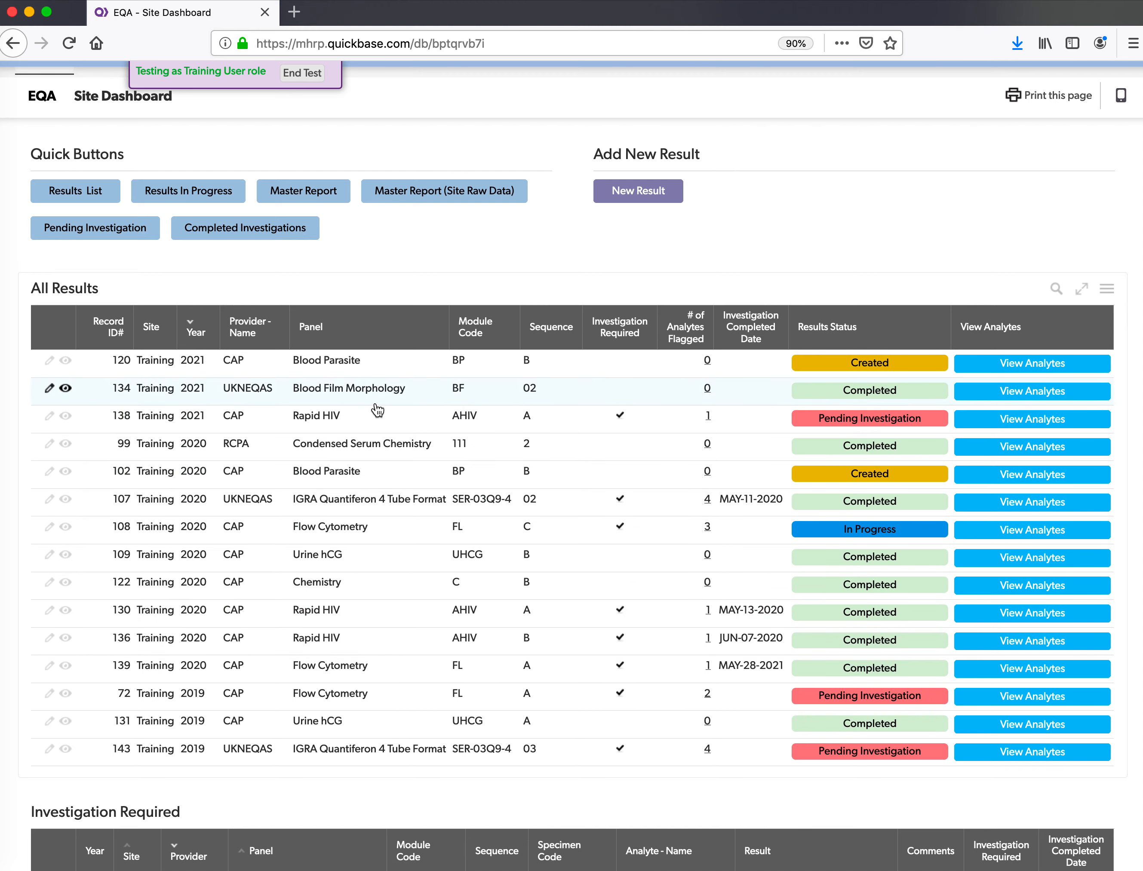
scroll(378, 410, down, 1)
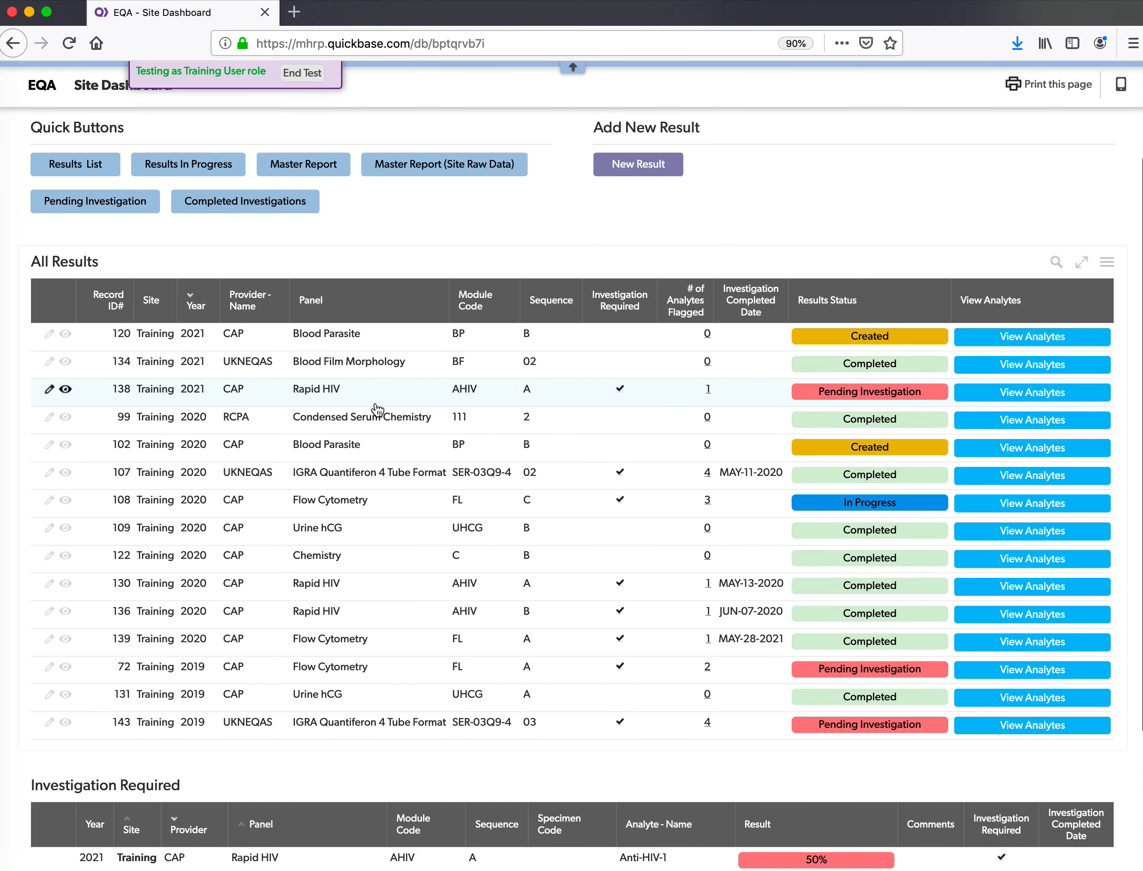
scroll(378, 410, up, 1)
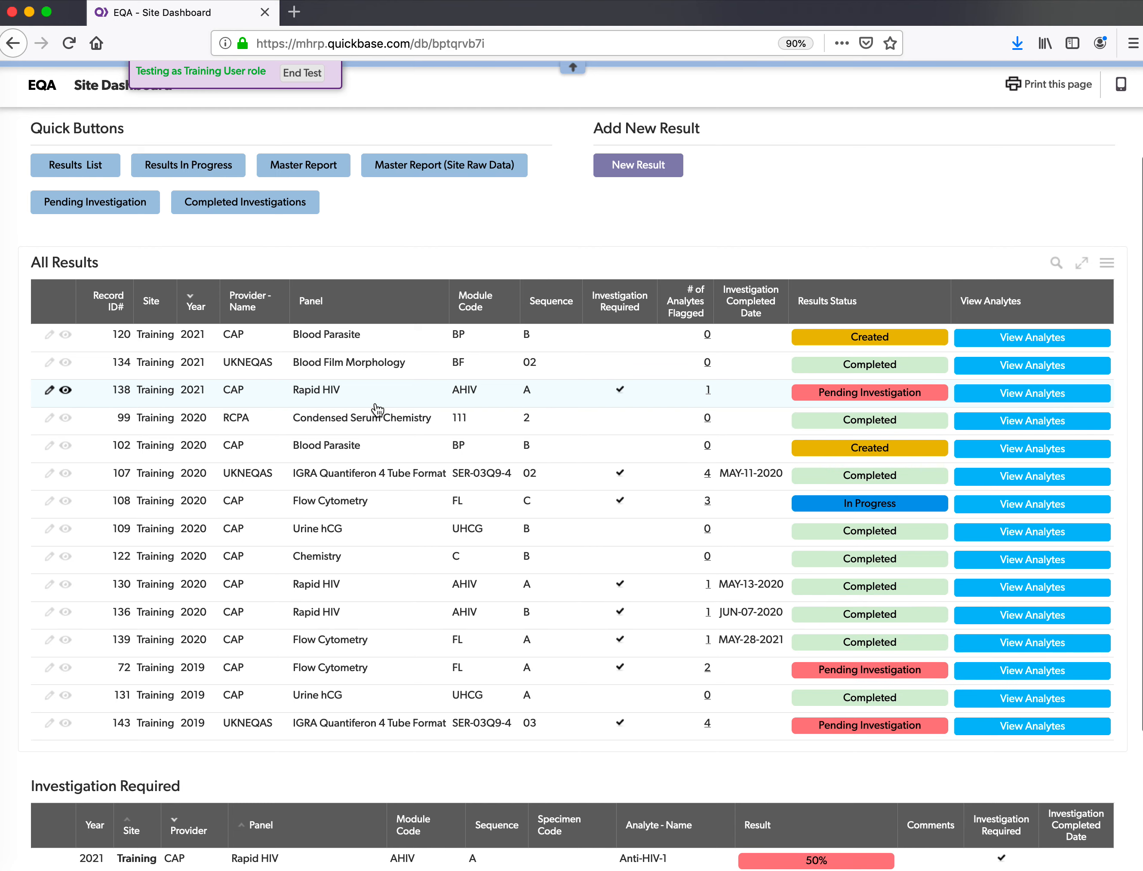
scroll(378, 409, up, 1)
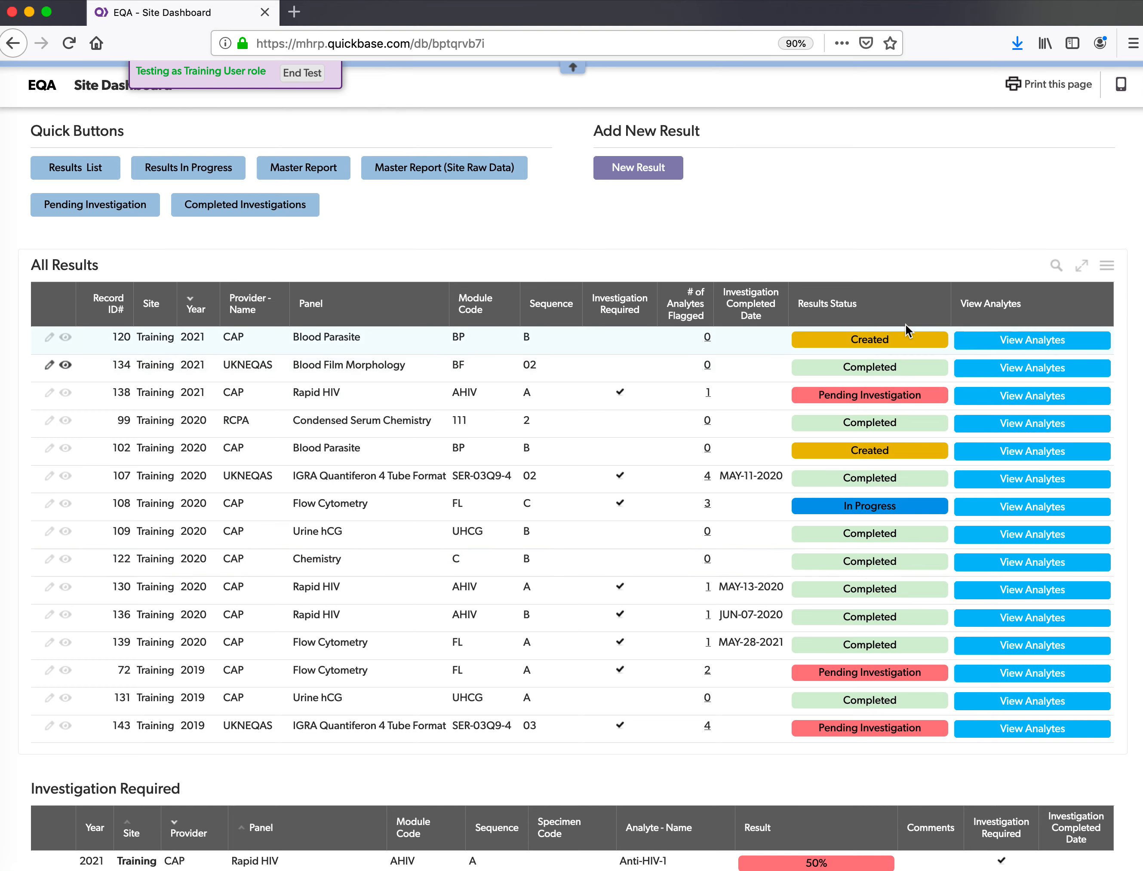
- Open the Rapid HIV row with Record ID 138 from the All Results table
scroll(1016, 242, down, 2)
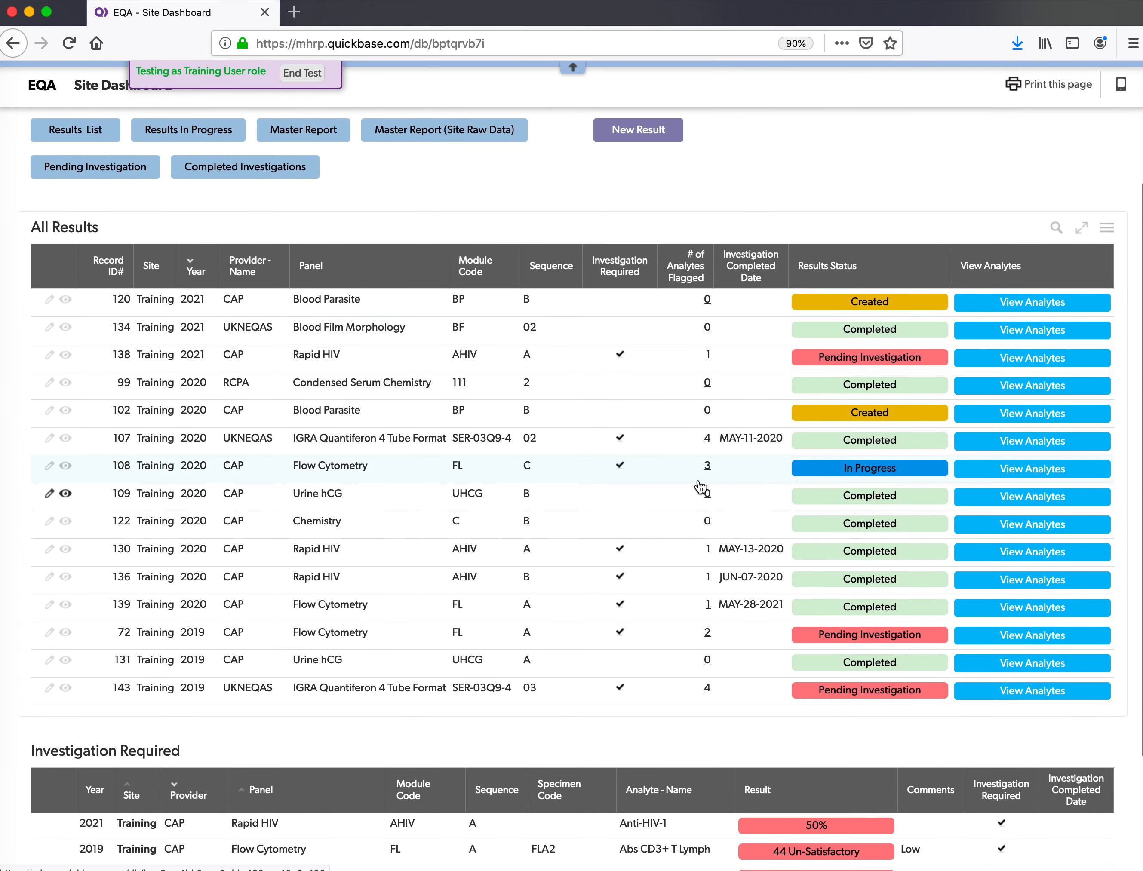
scroll(497, 770, down, 1)
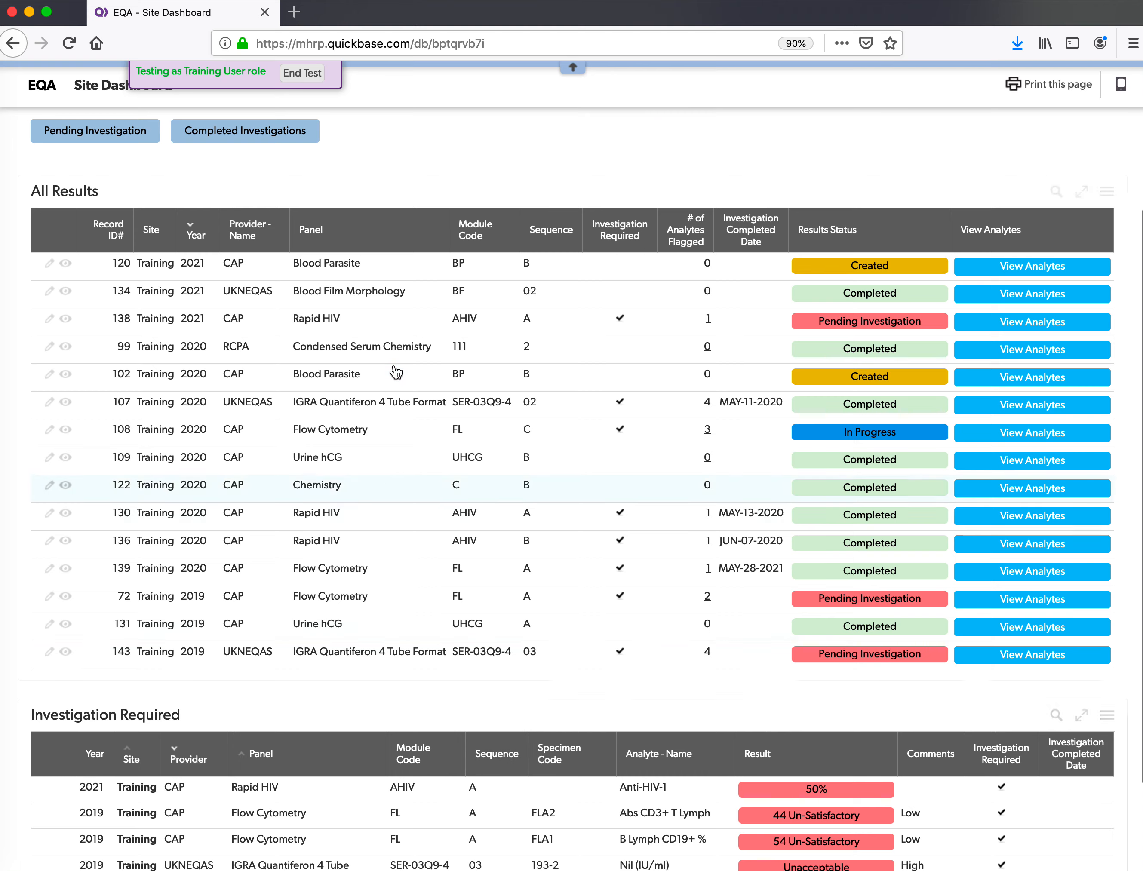
scroll(394, 262, up, 3)
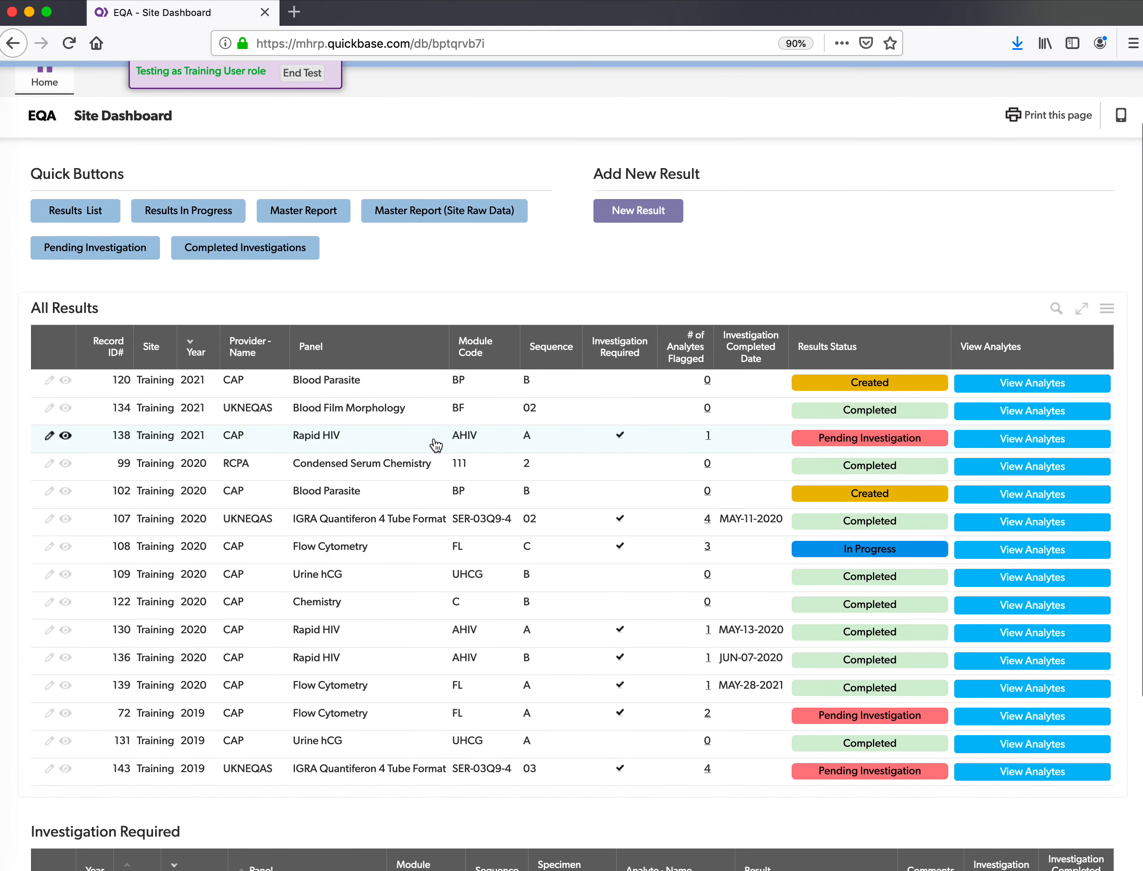
click(394, 450)
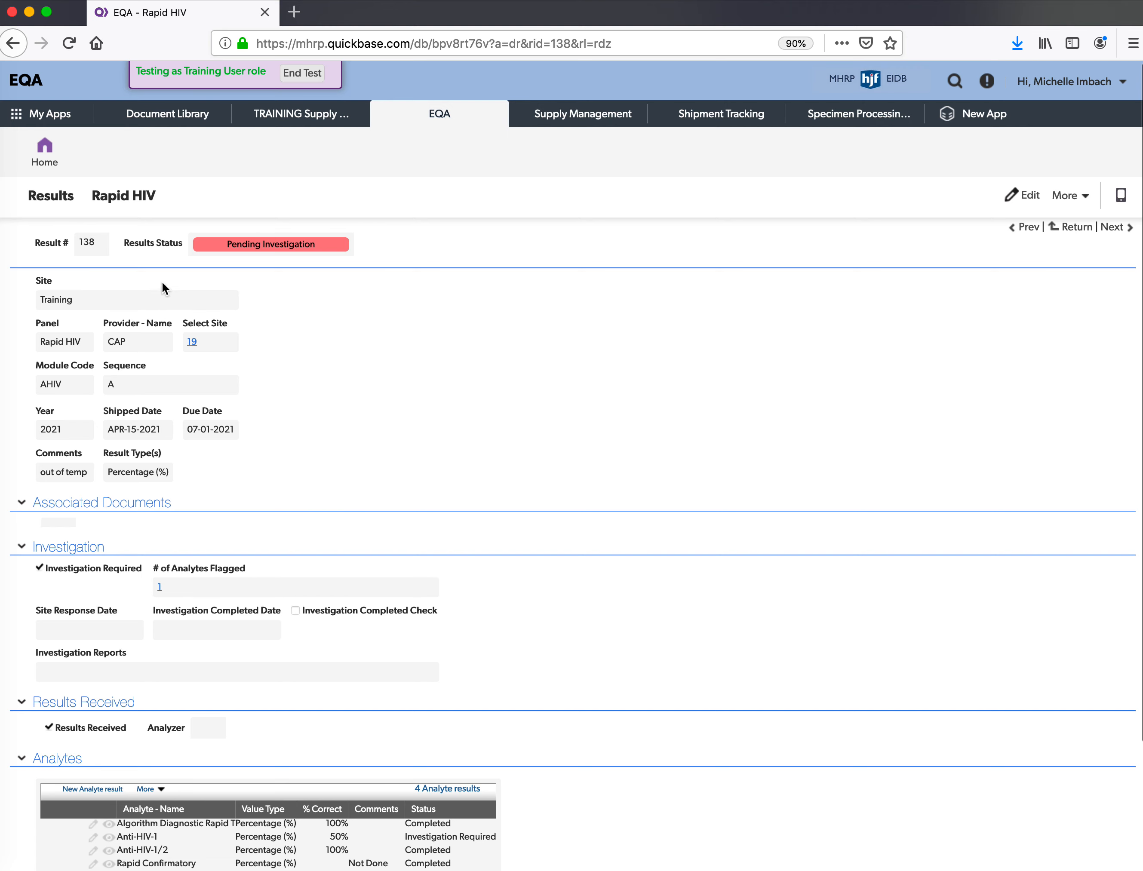
- Review record 138's details and its four analyte results, then return home
scroll(92, 326, down, 3)
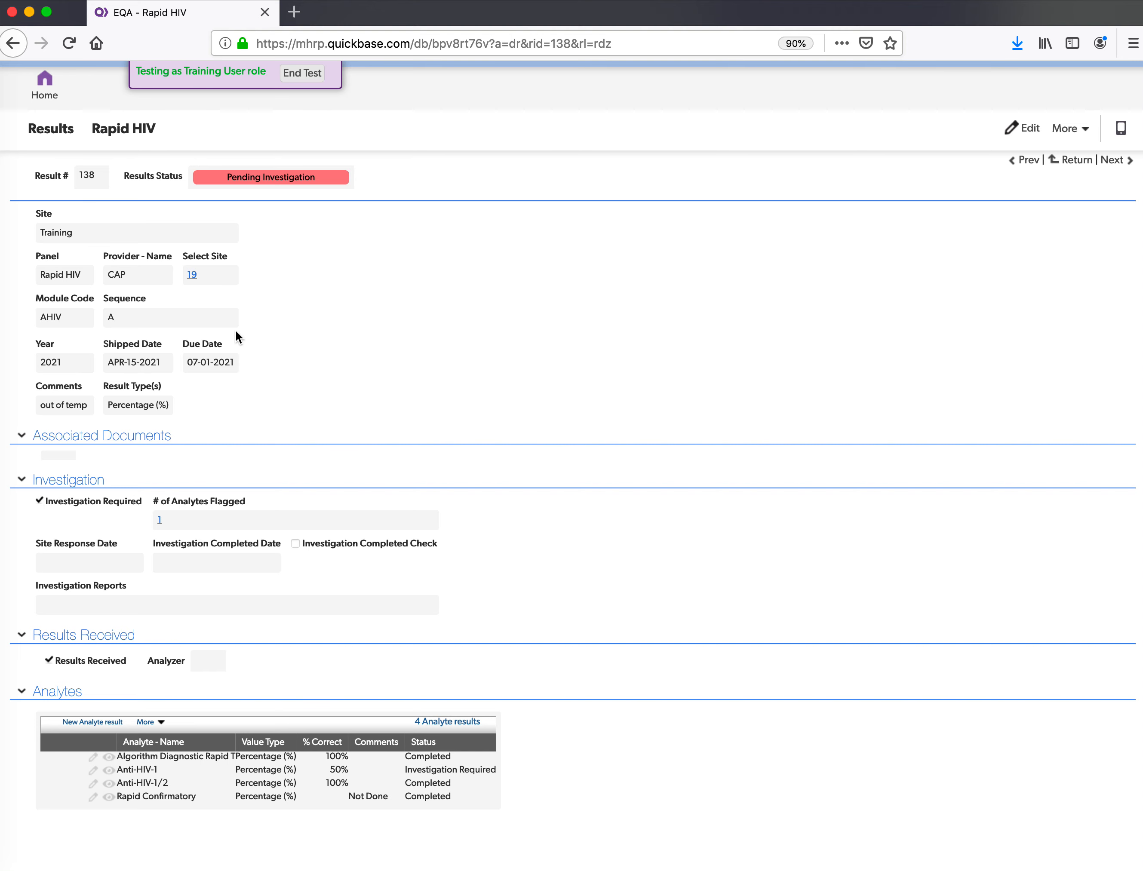
scroll(123, 373, down, 1)
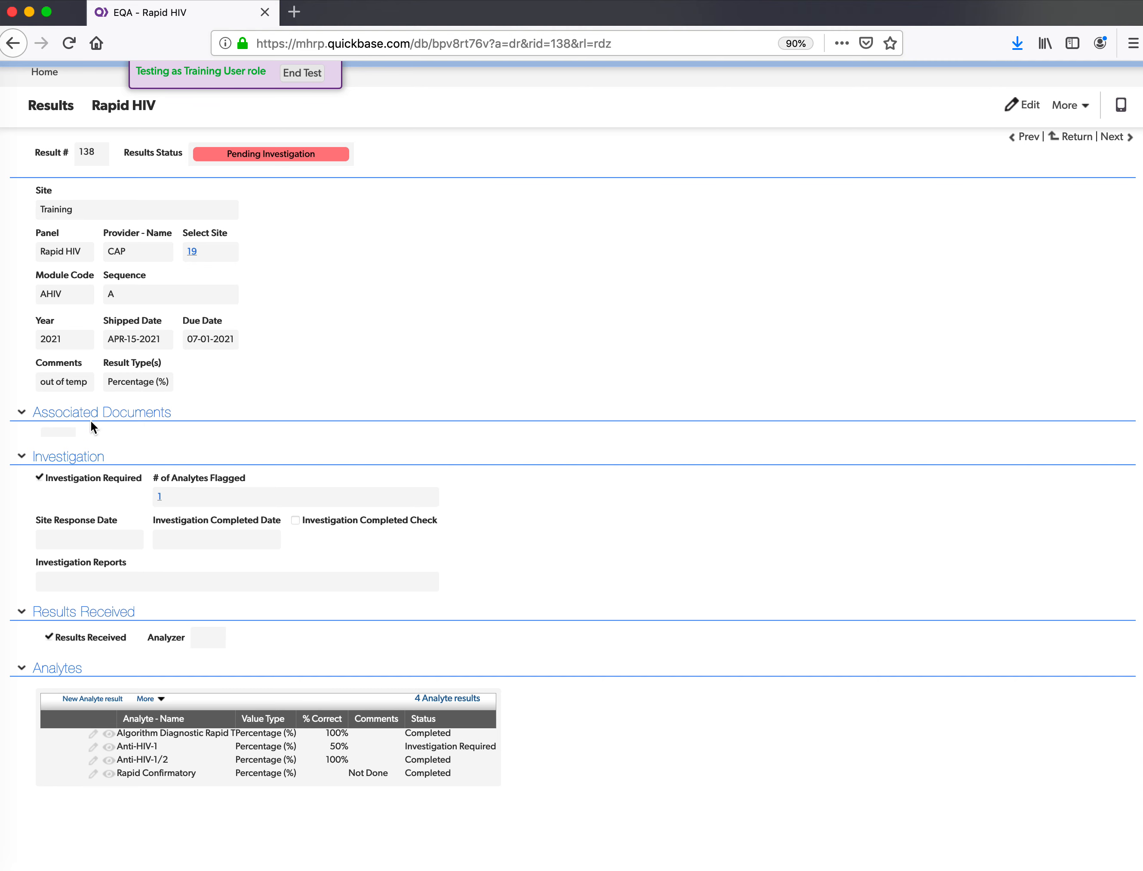
scroll(195, 423, down, 3)
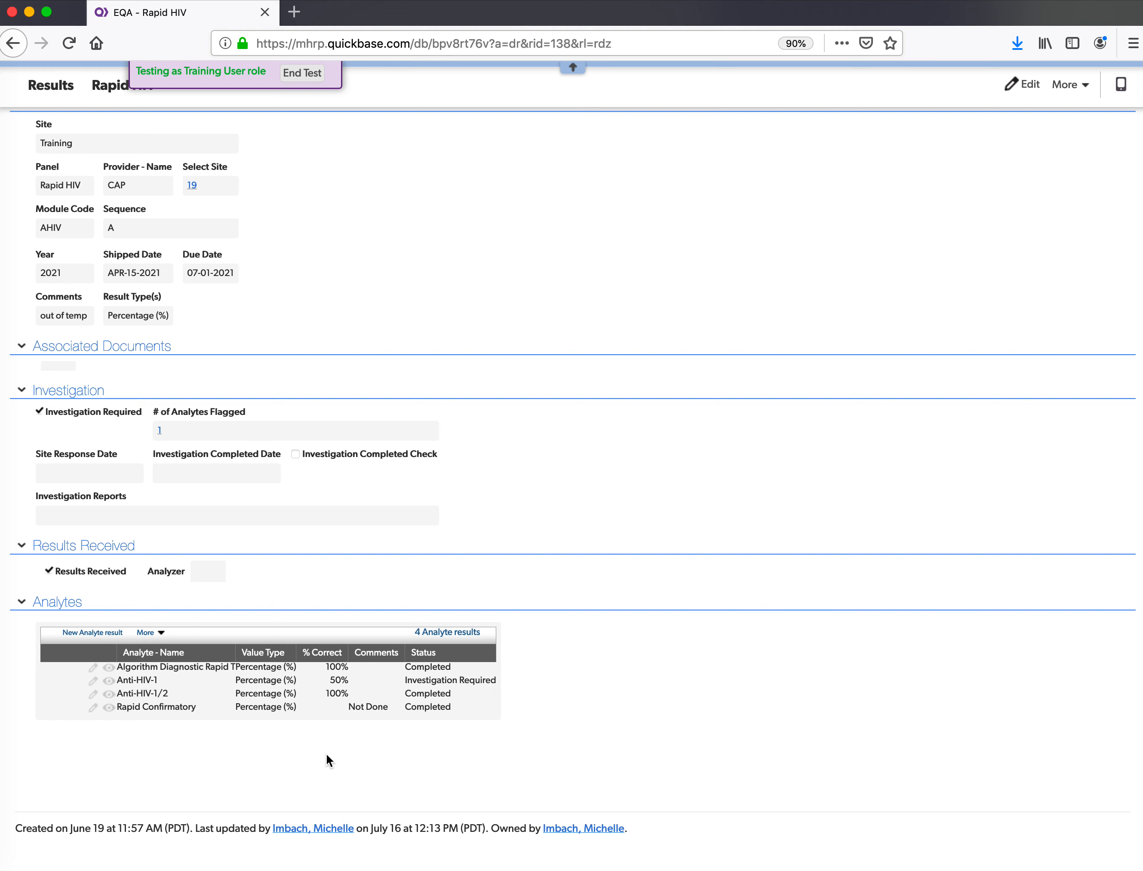
scroll(328, 760, up, 5)
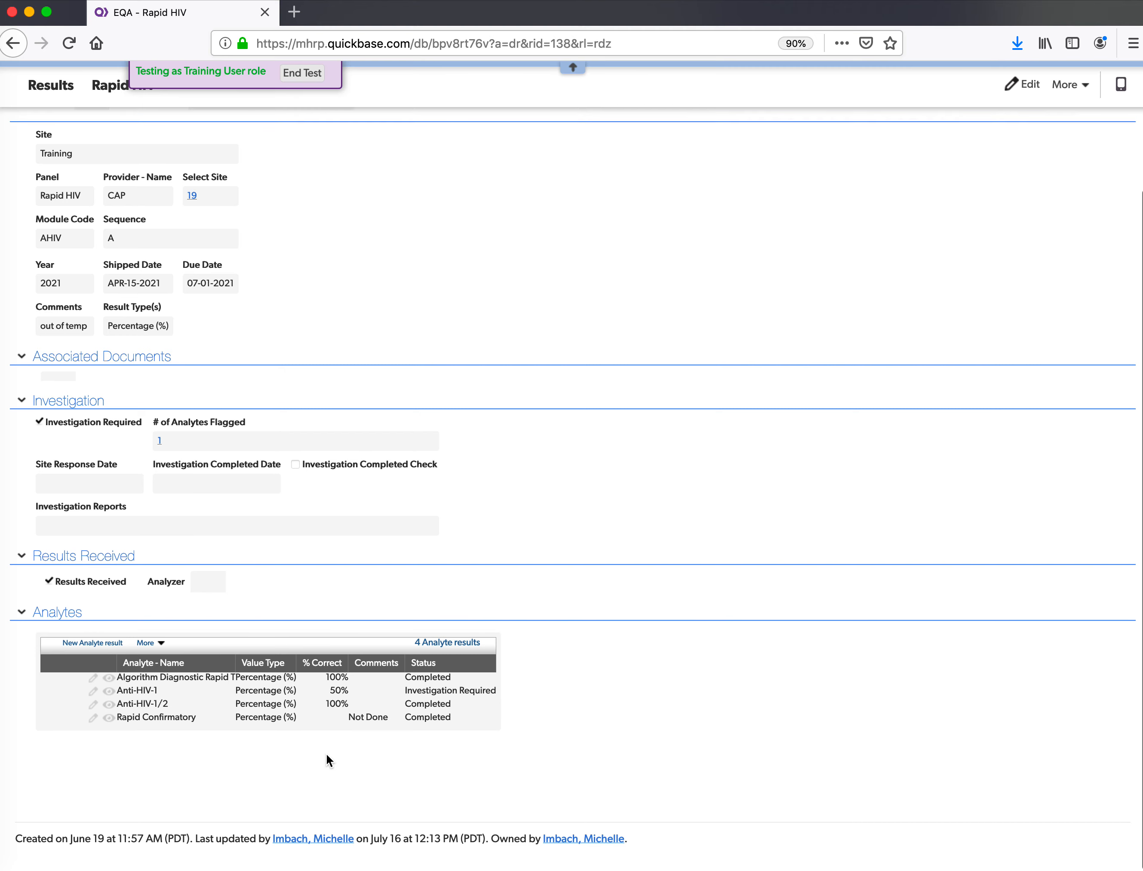
scroll(328, 760, down, 4)
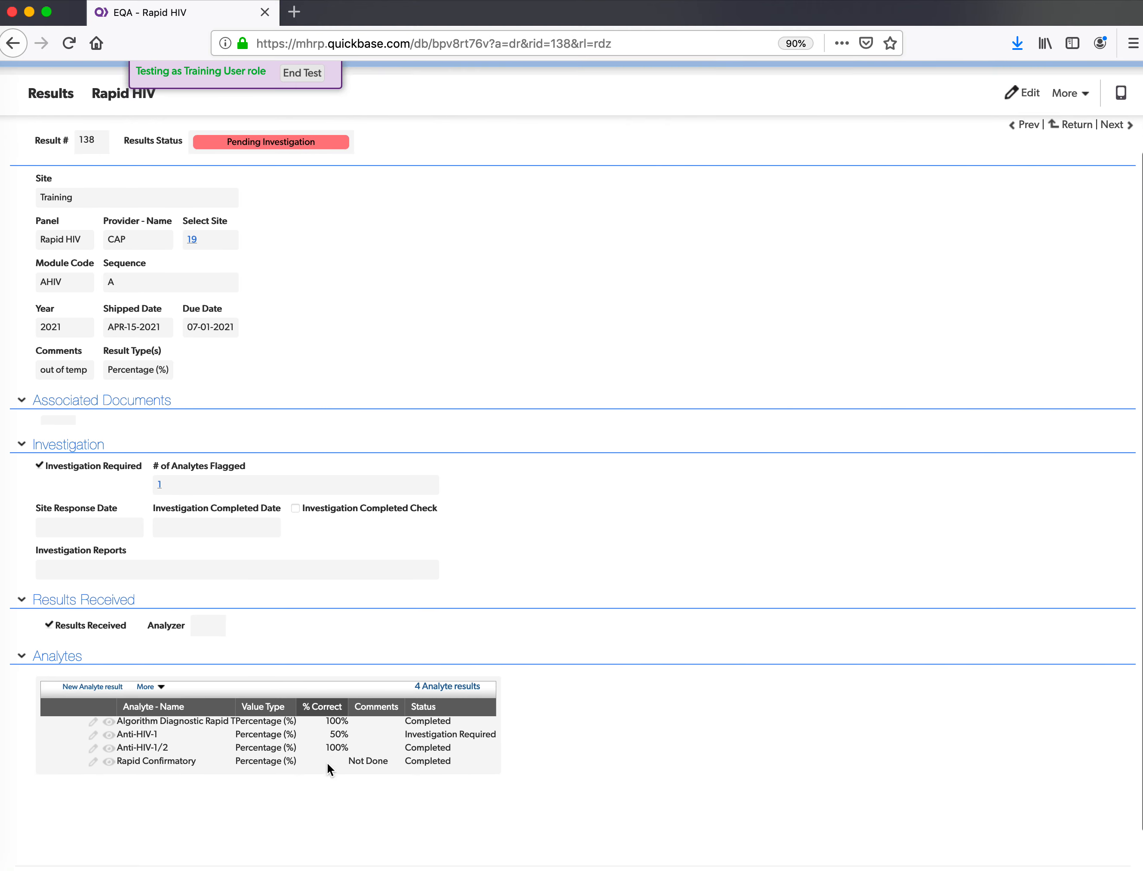
scroll(473, 712, up, 3)
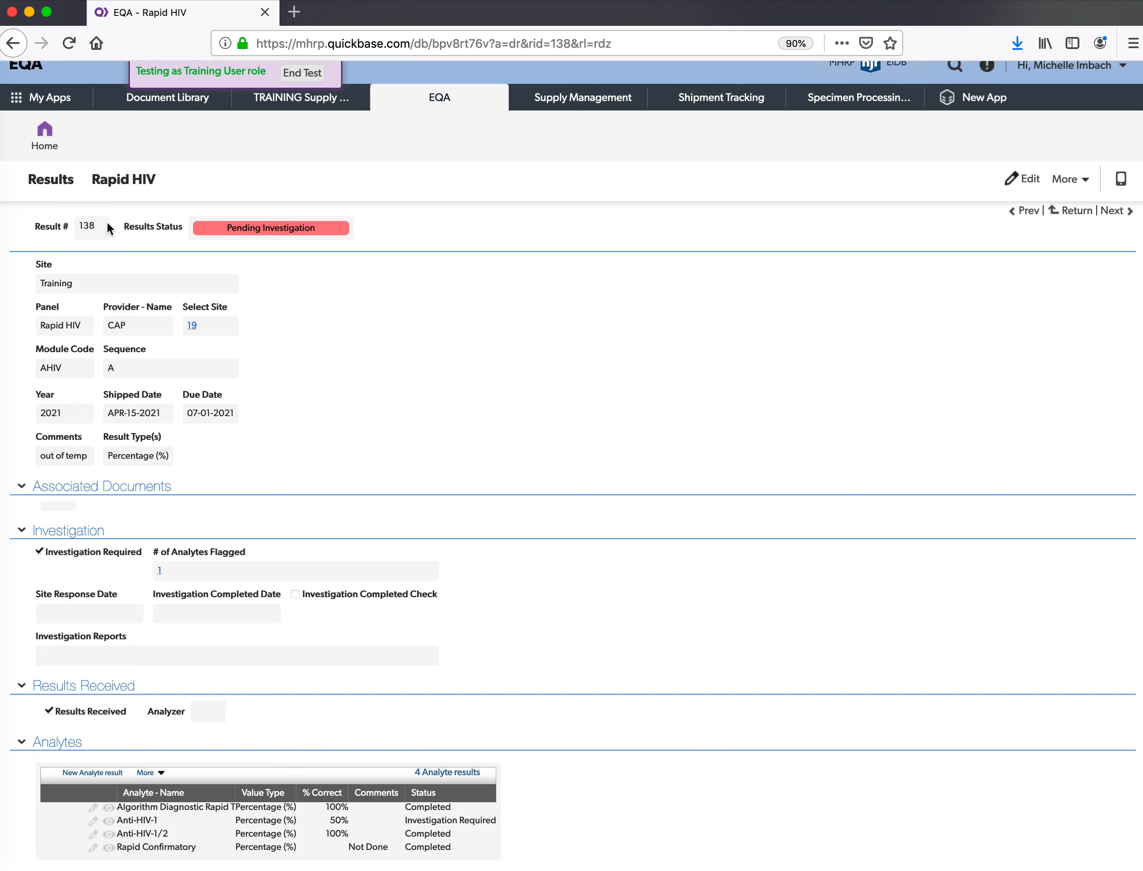
click(57, 152)
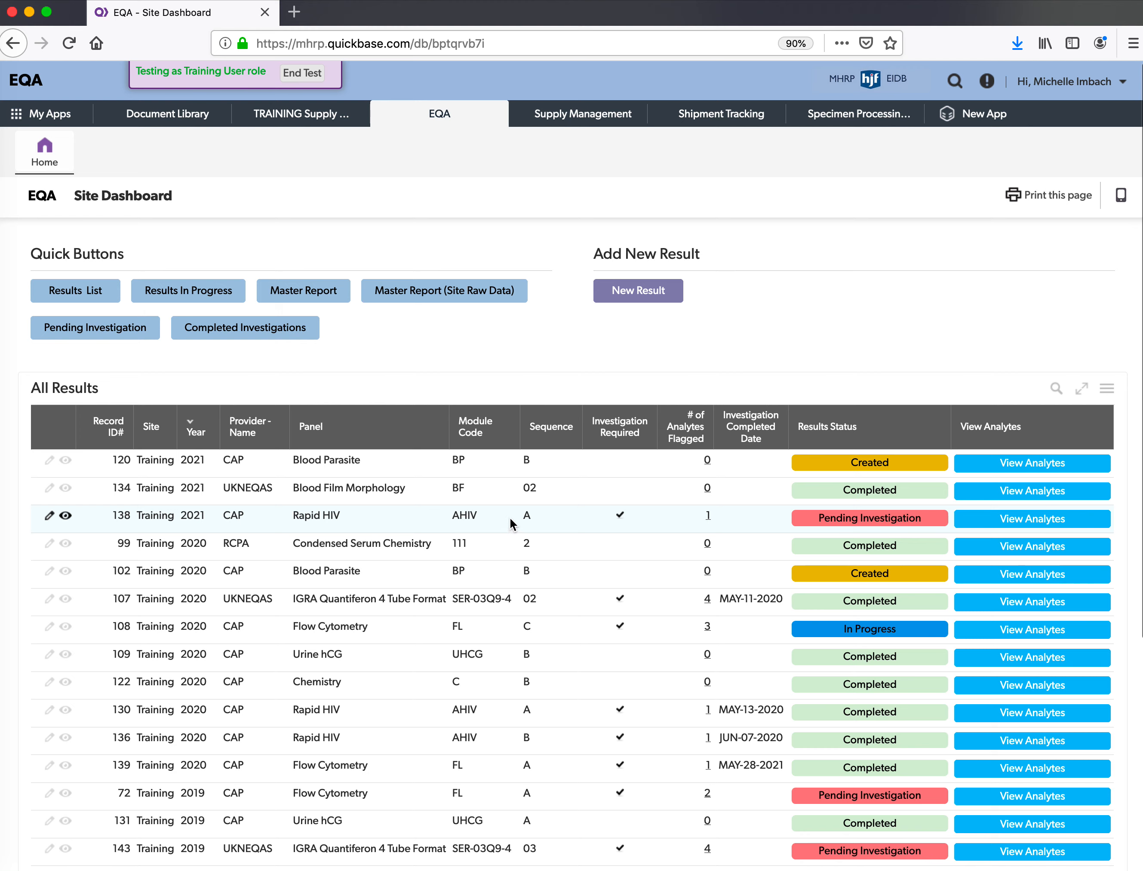
- View result 138's analytes, where Anti-HIV-1 scored 50%, then return to the dashboard
click(1025, 517)
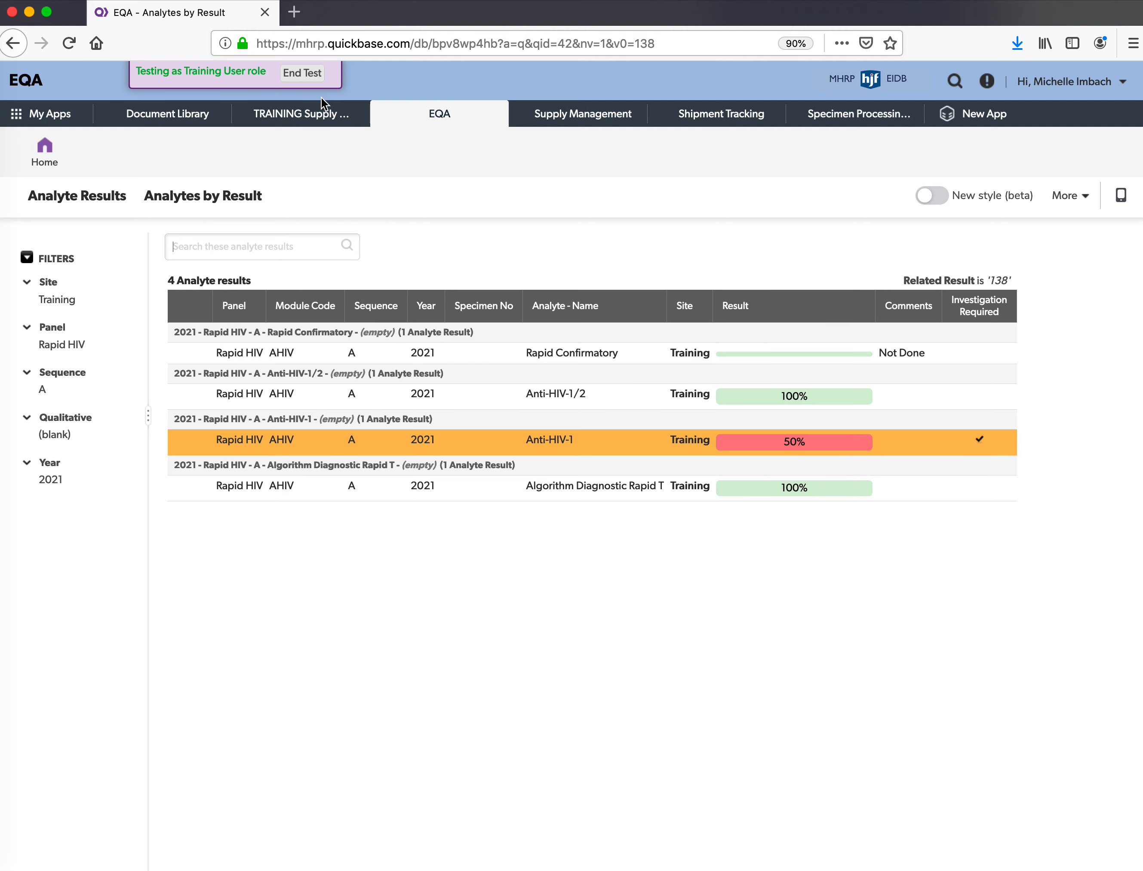
click(62, 140)
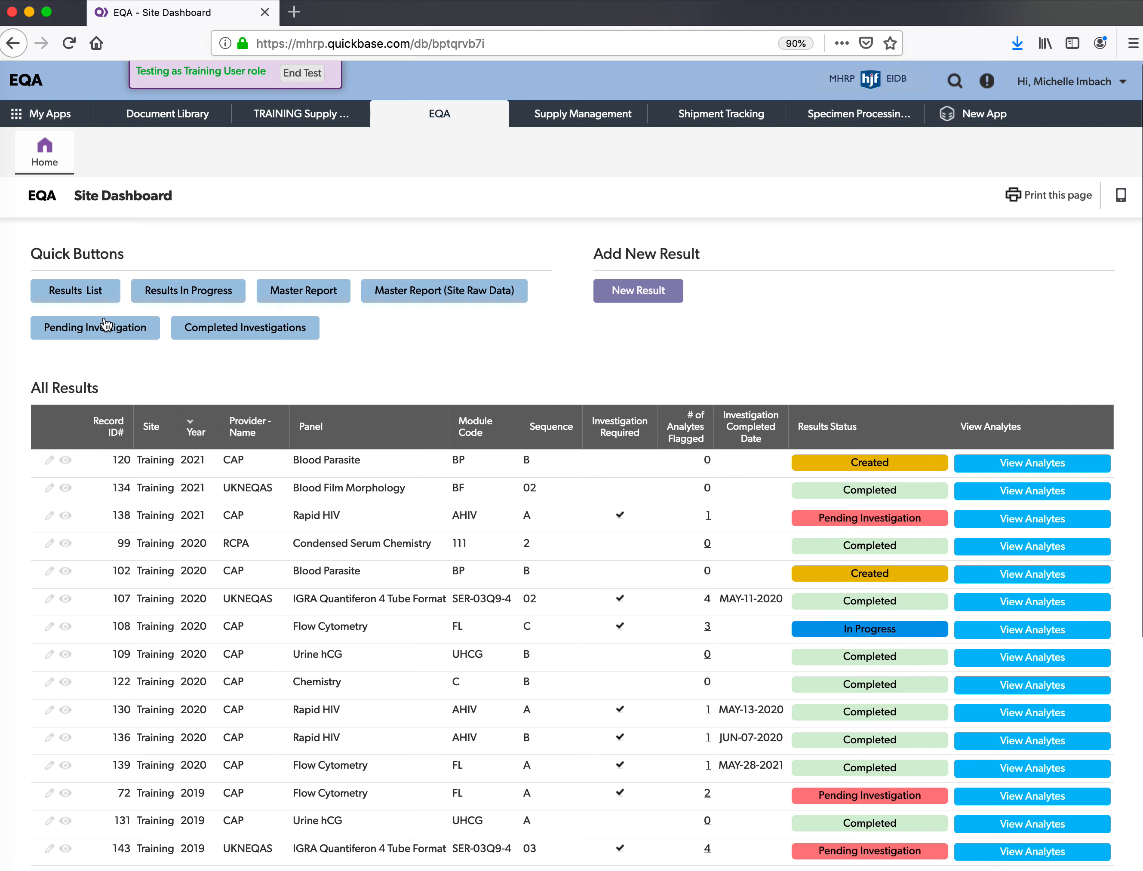
- Check the Investigation Required table, then open Flow Cytometry row 72 in All Results
scroll(33, 360, down, 6)
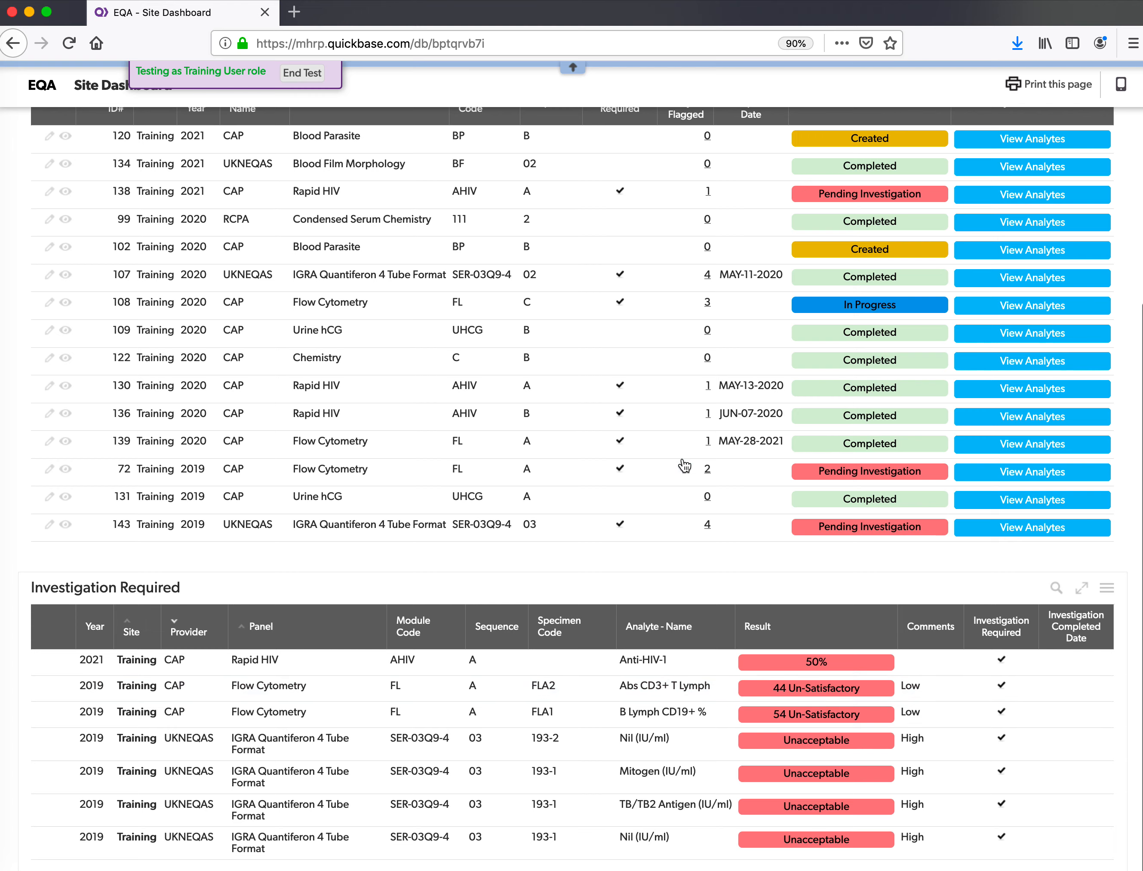
scroll(685, 464, up, 2)
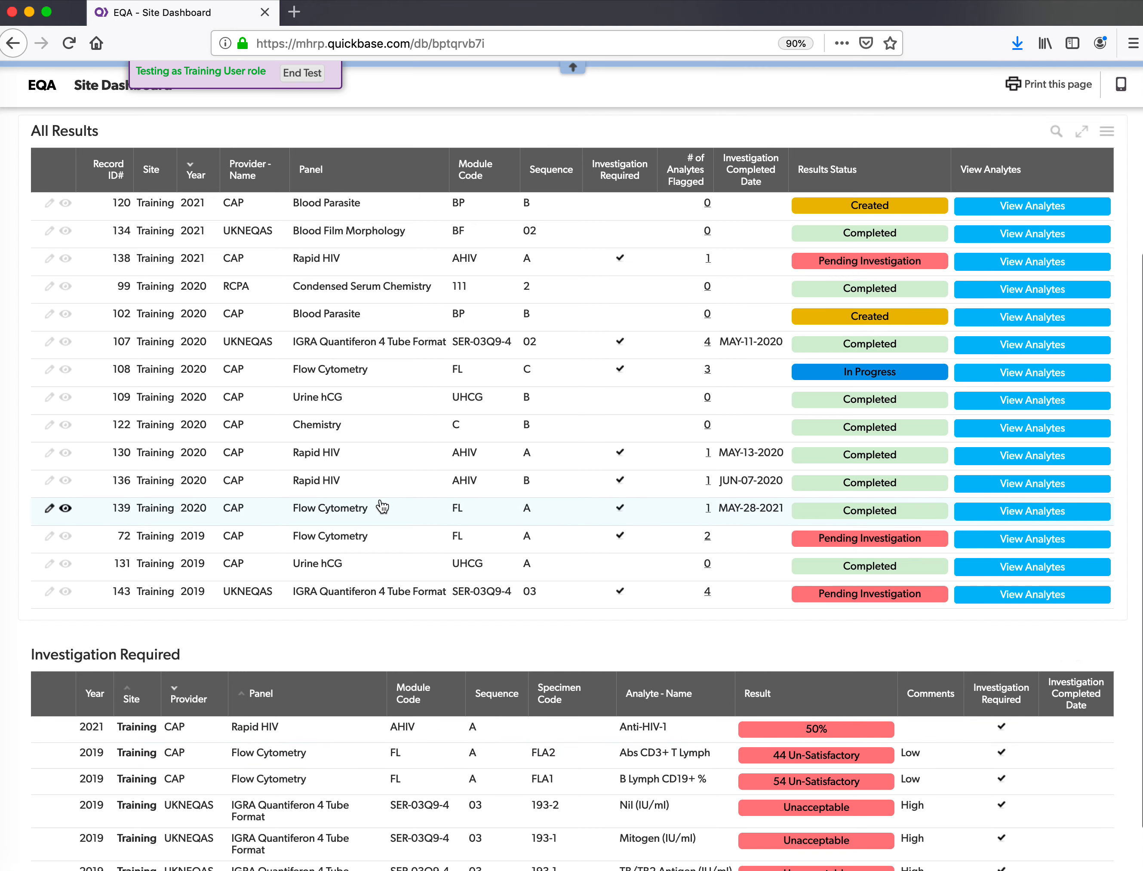
scroll(383, 507, up, 1)
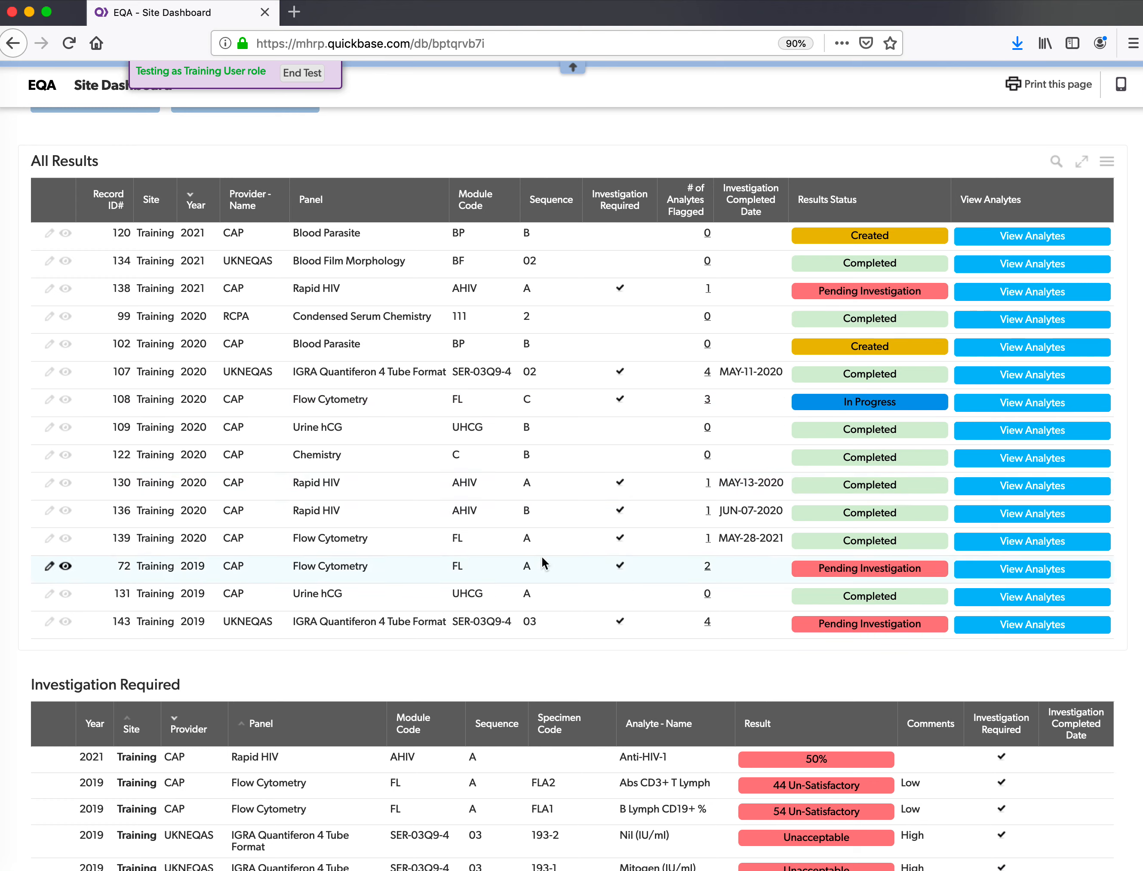
click(438, 575)
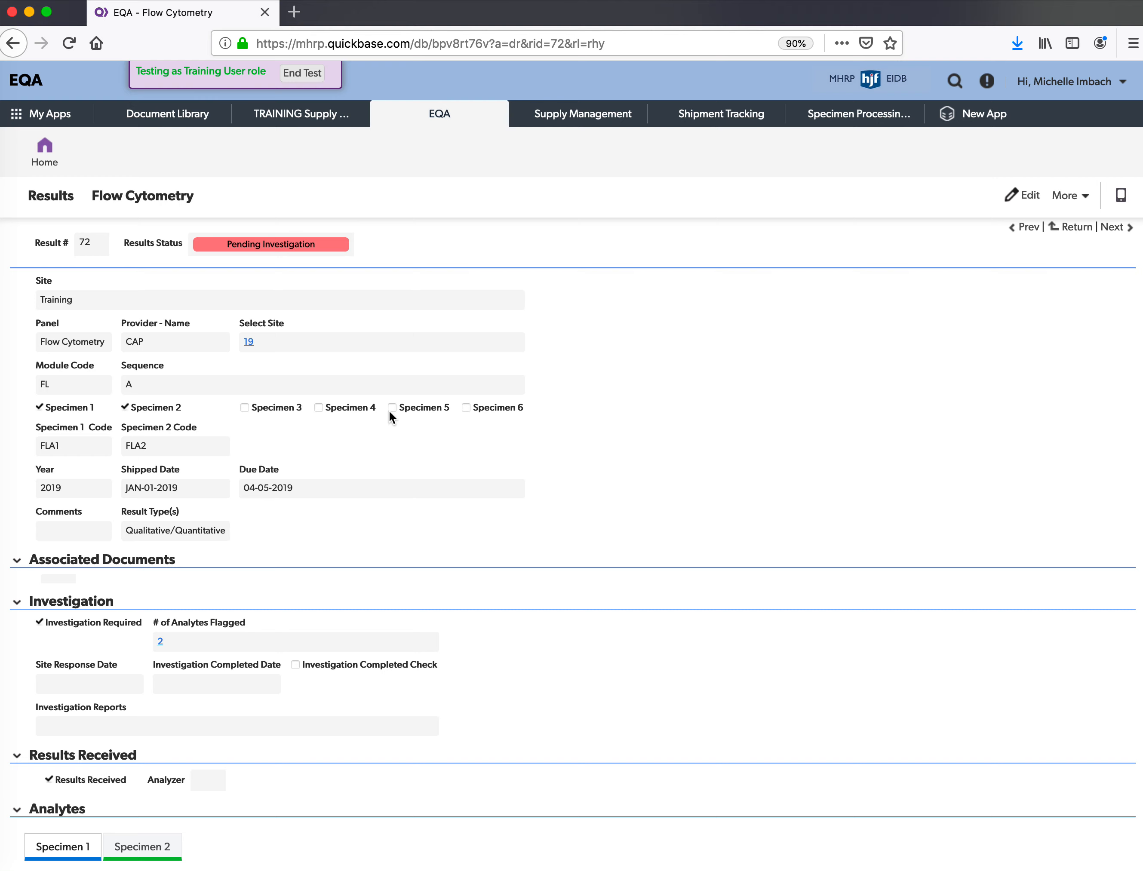
scroll(388, 410, down, 5)
scroll(390, 414, down, 10)
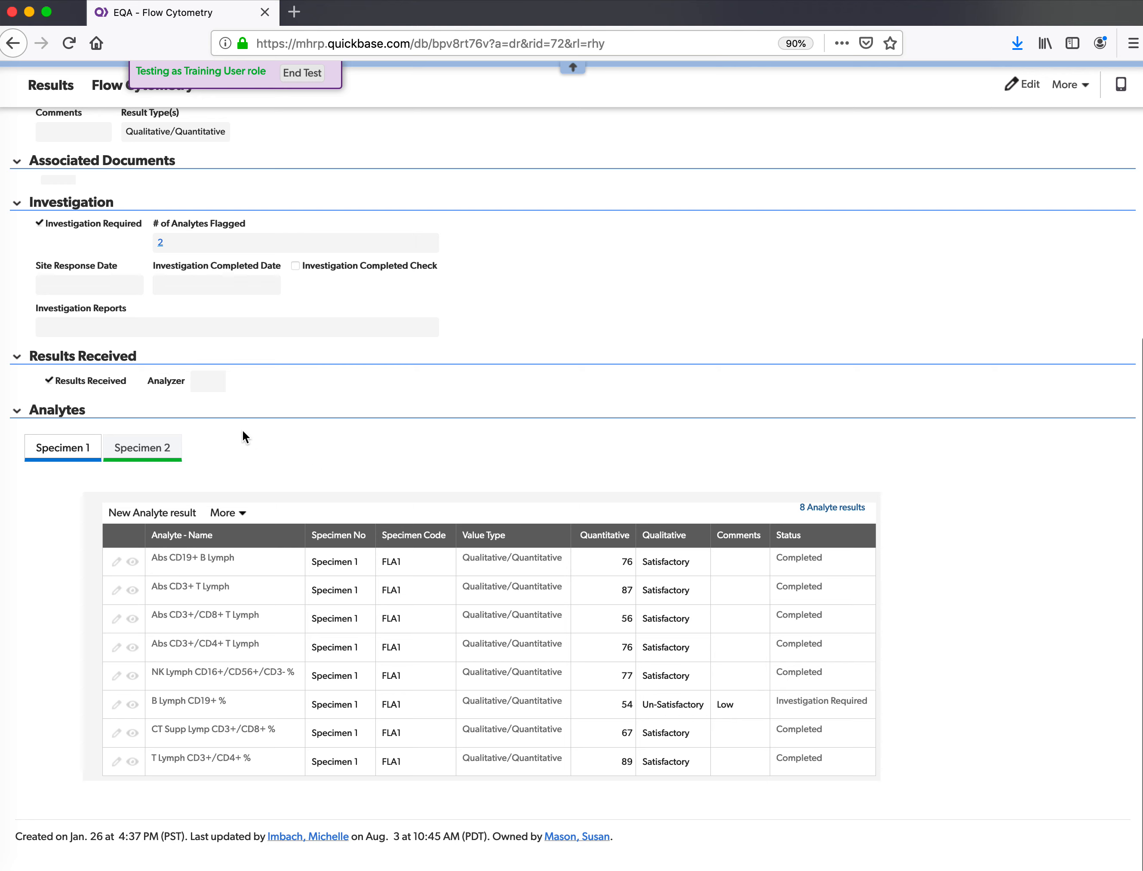
click(153, 447)
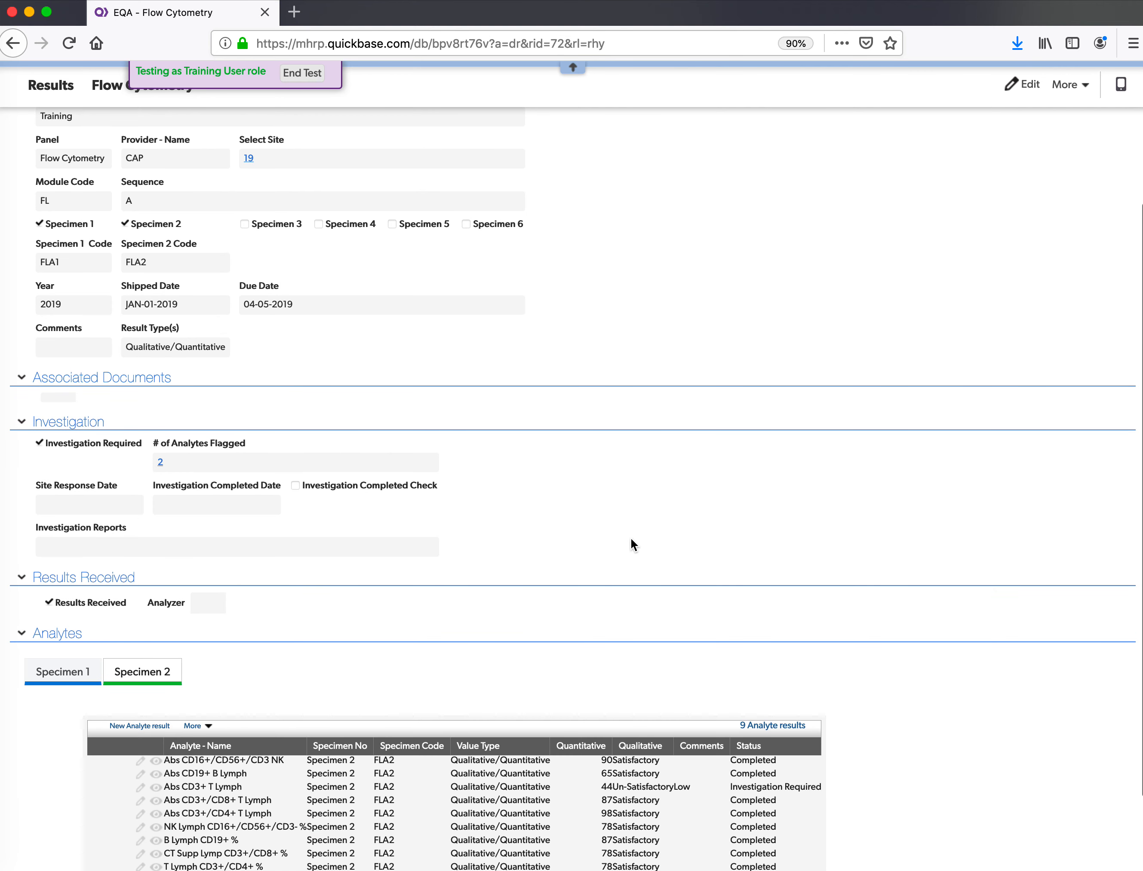
scroll(630, 541, down, 3)
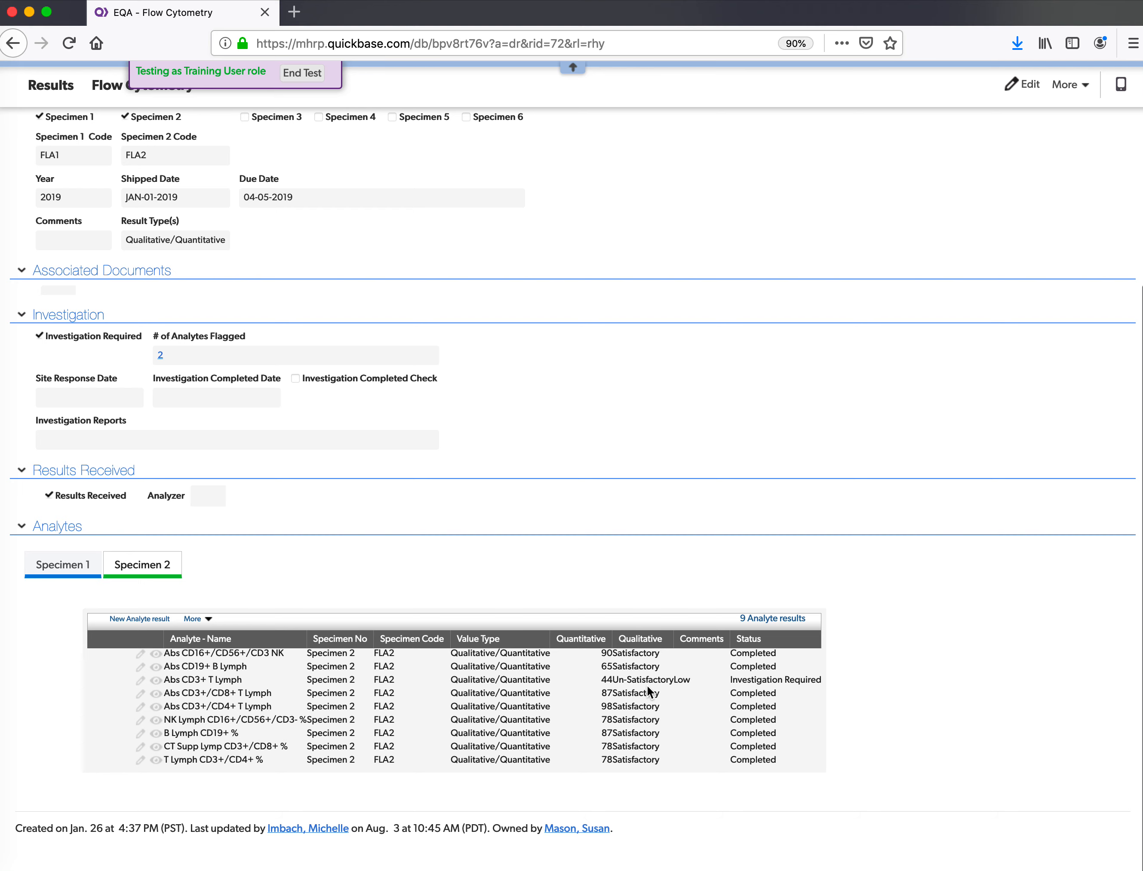
scroll(314, 731, up, 3)
scroll(151, 201, up, 3)
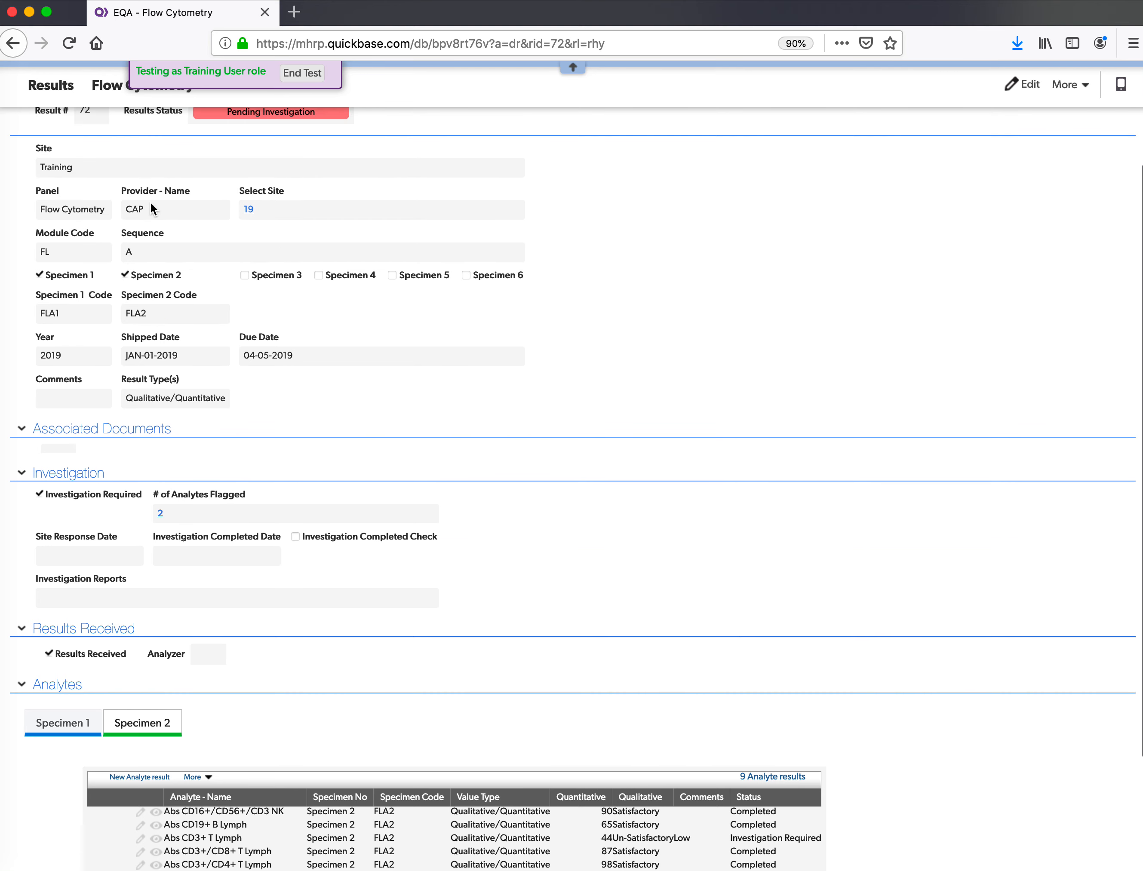
- From home, view row 72's analytes, including the two Un-Satisfactory ones, then return
click(59, 164)
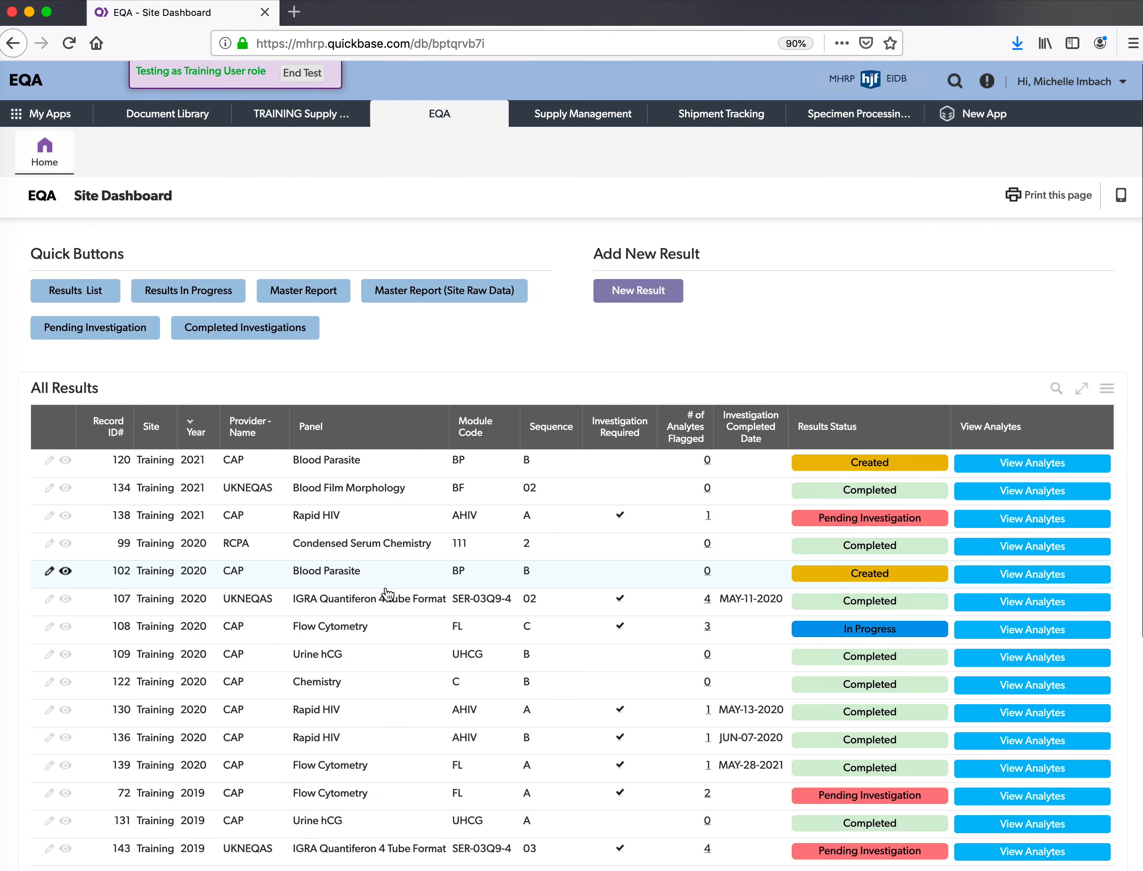
scroll(296, 764, down, 3)
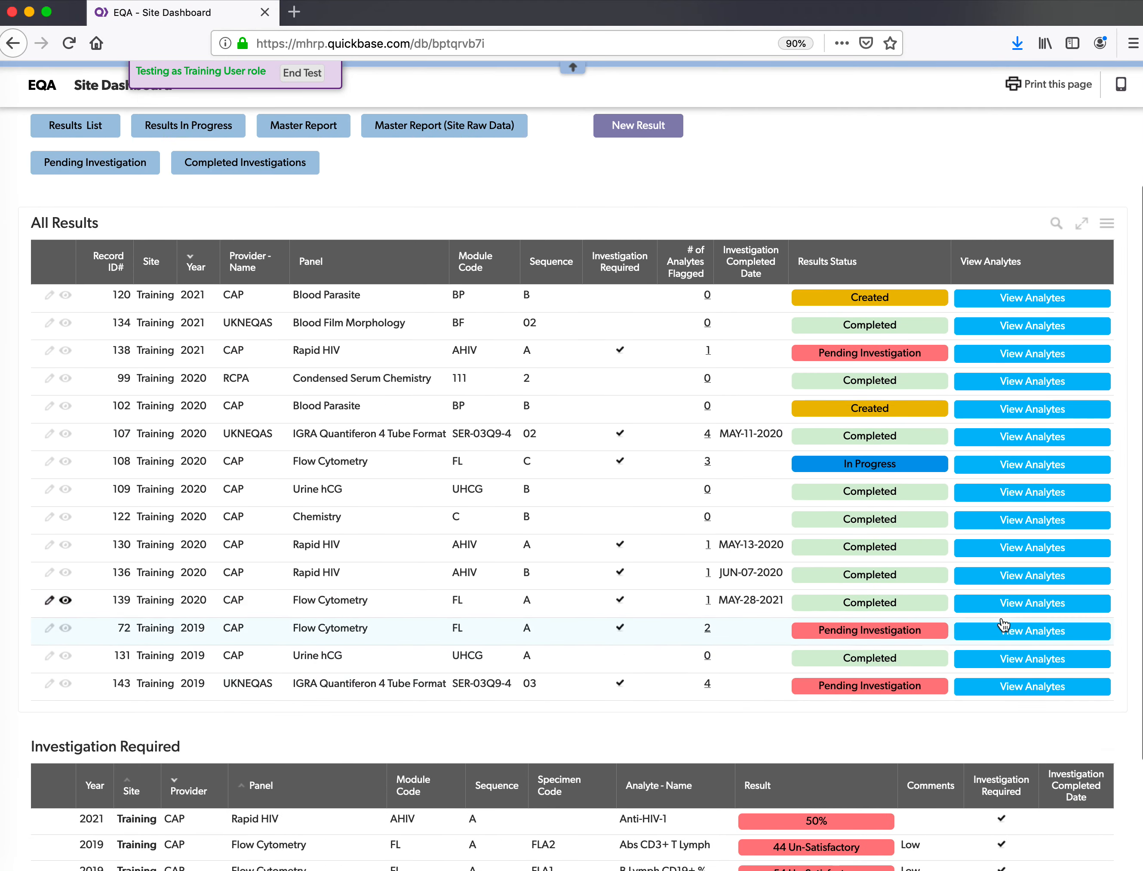
click(1027, 636)
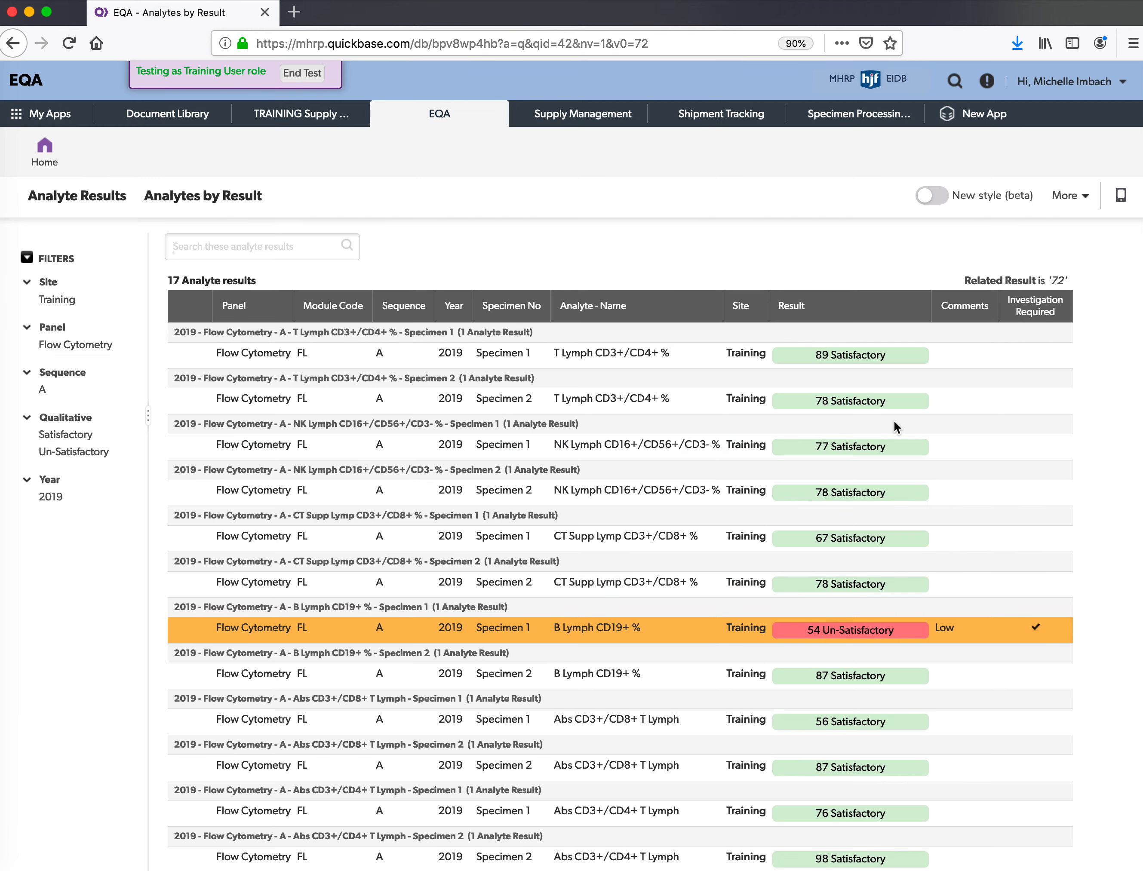
scroll(895, 426, down, 3)
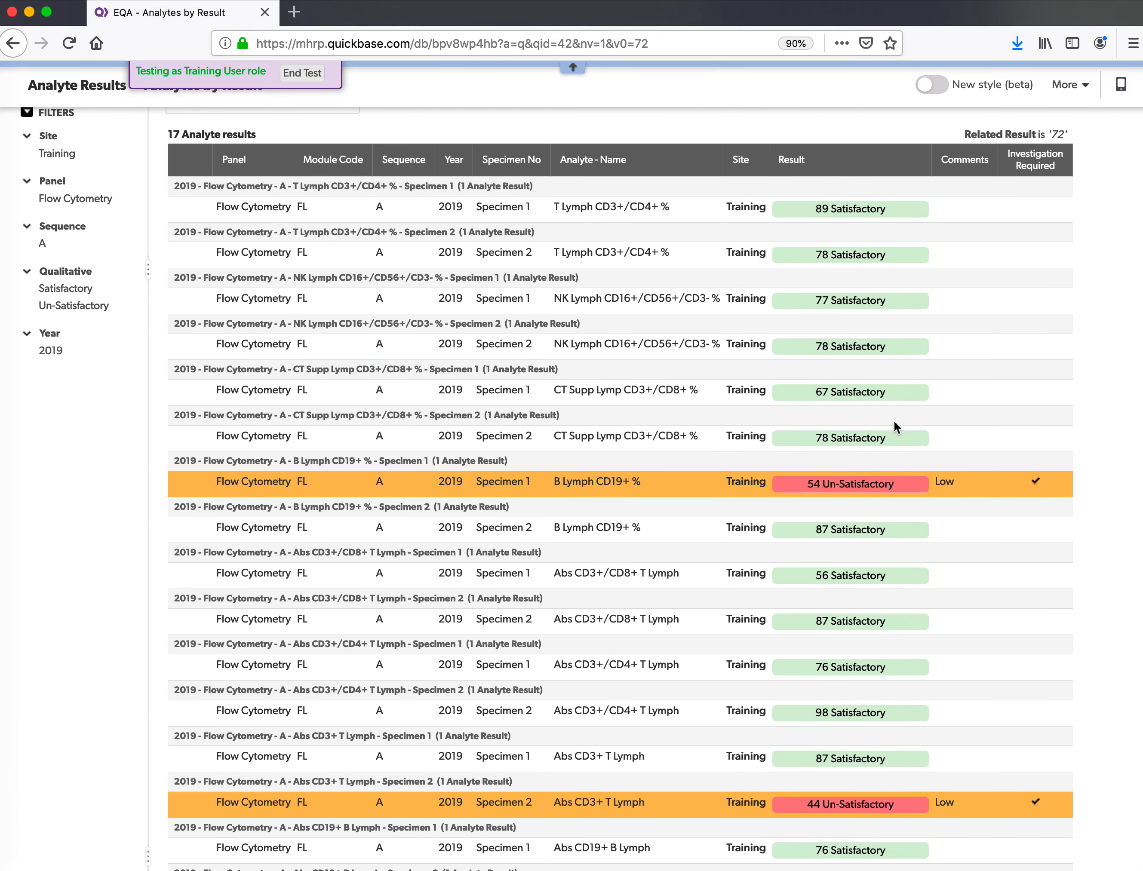
scroll(895, 426, down, 2)
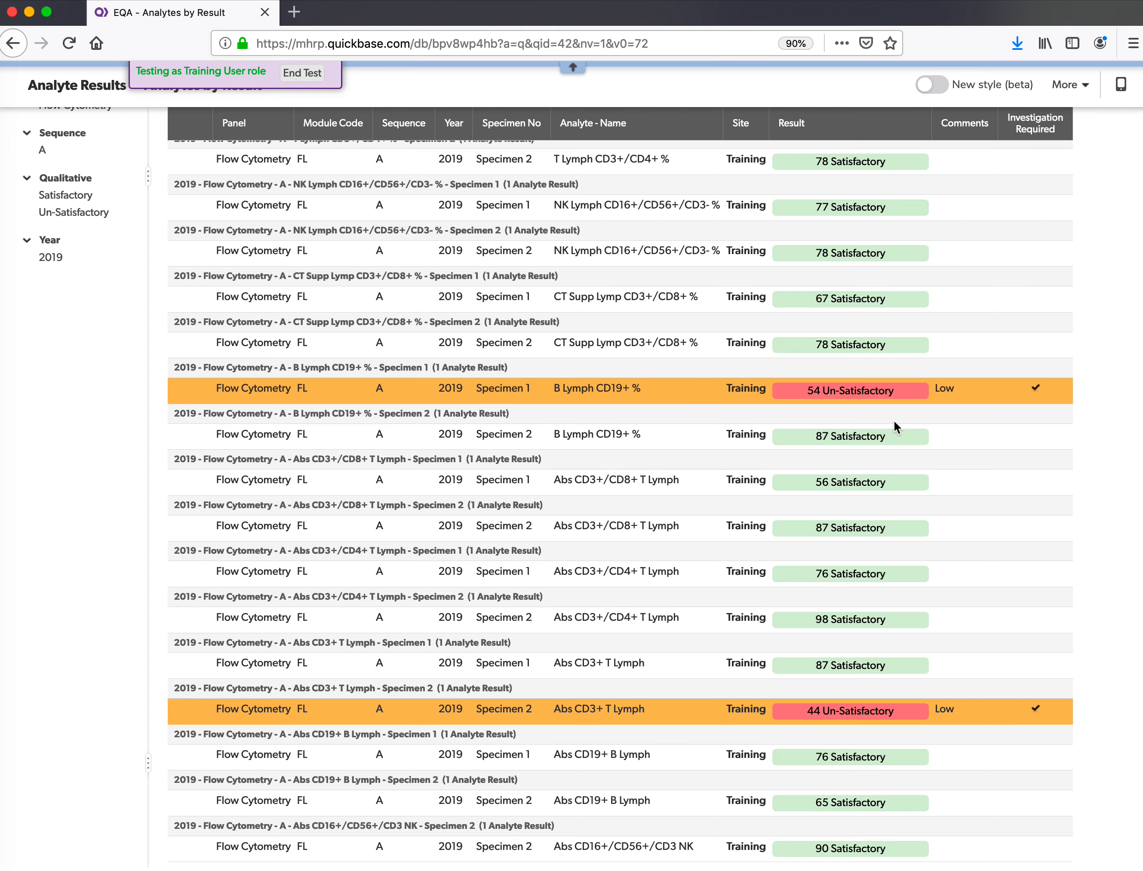
scroll(895, 426, up, 5)
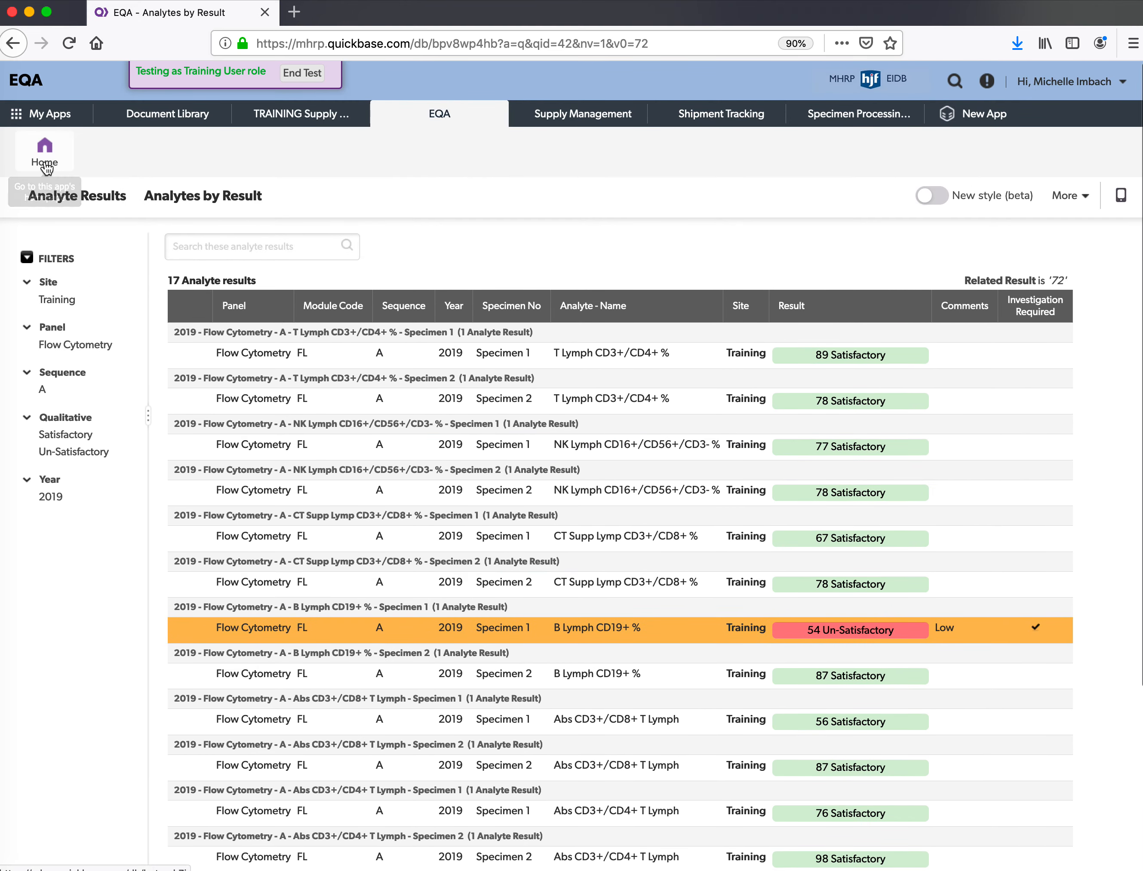
click(39, 168)
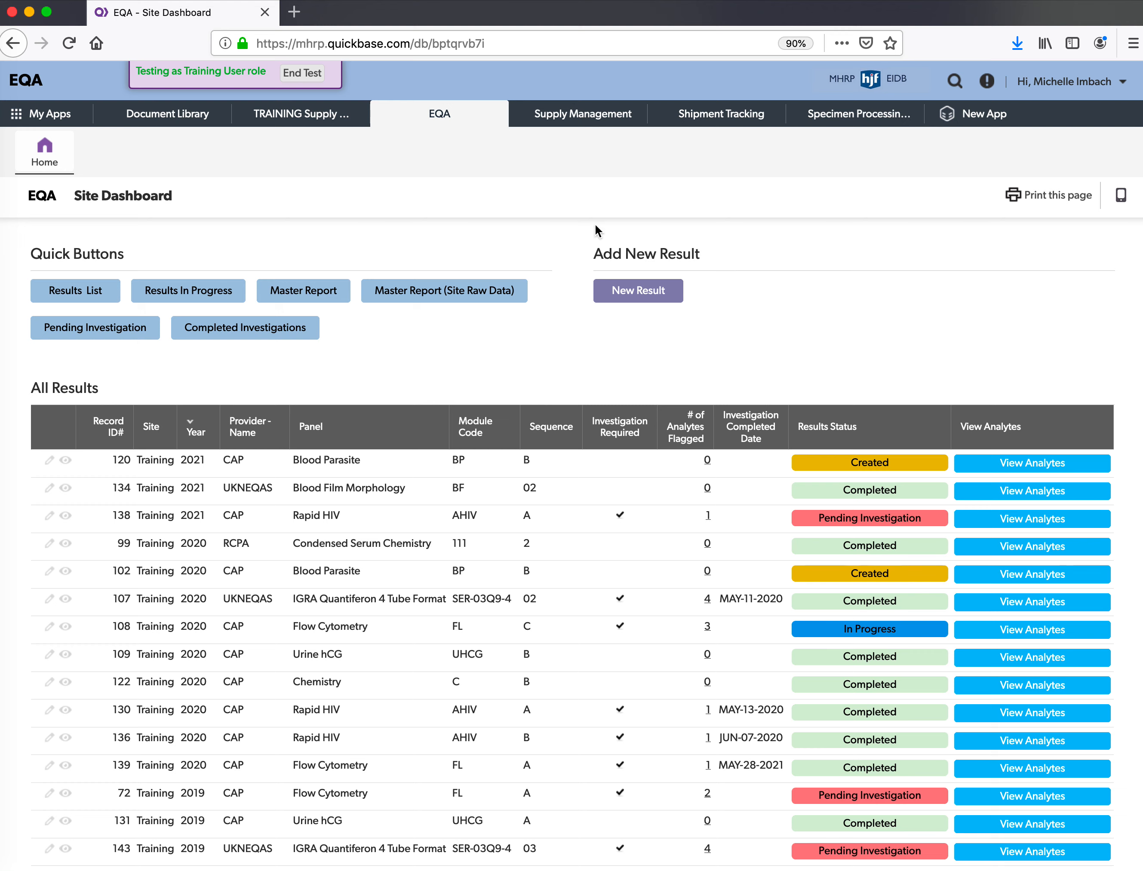
- Start a new result with Rapid HIV as the related panel
click(639, 301)
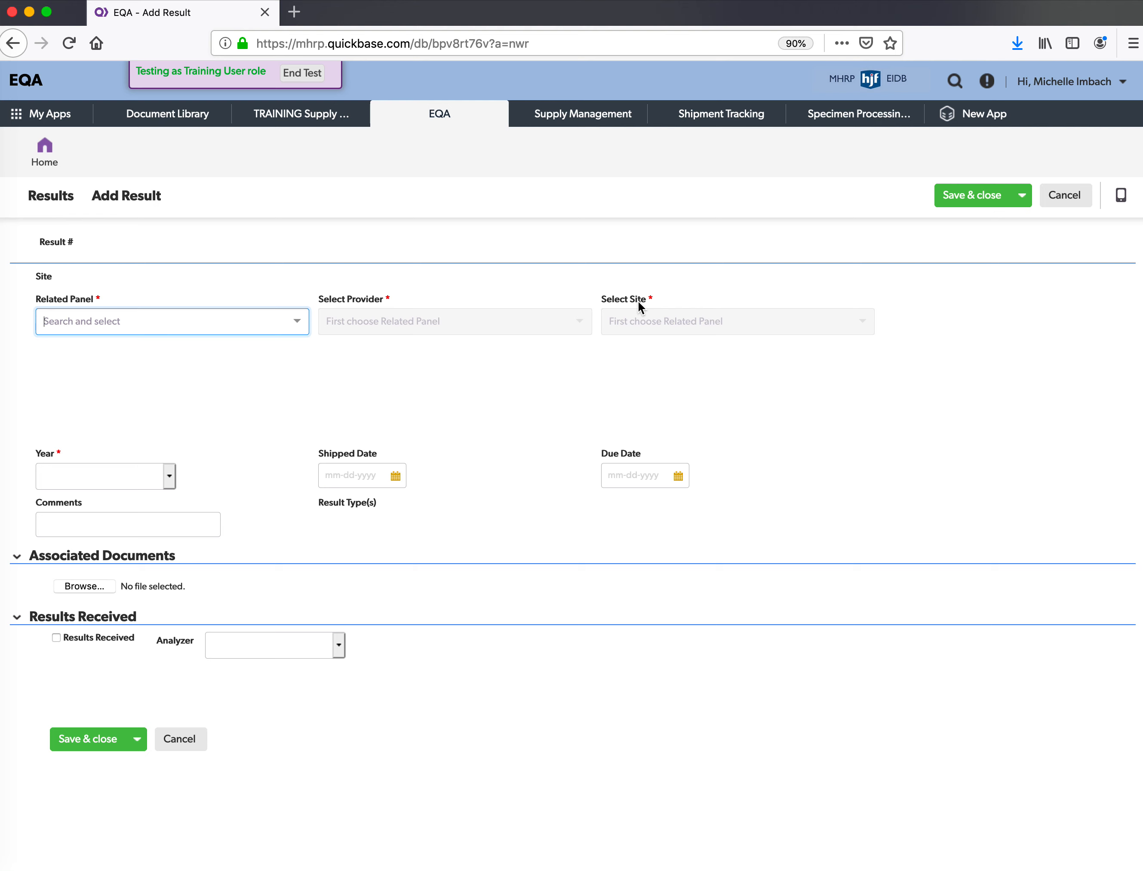
click(305, 326)
scroll(242, 435, down, 1)
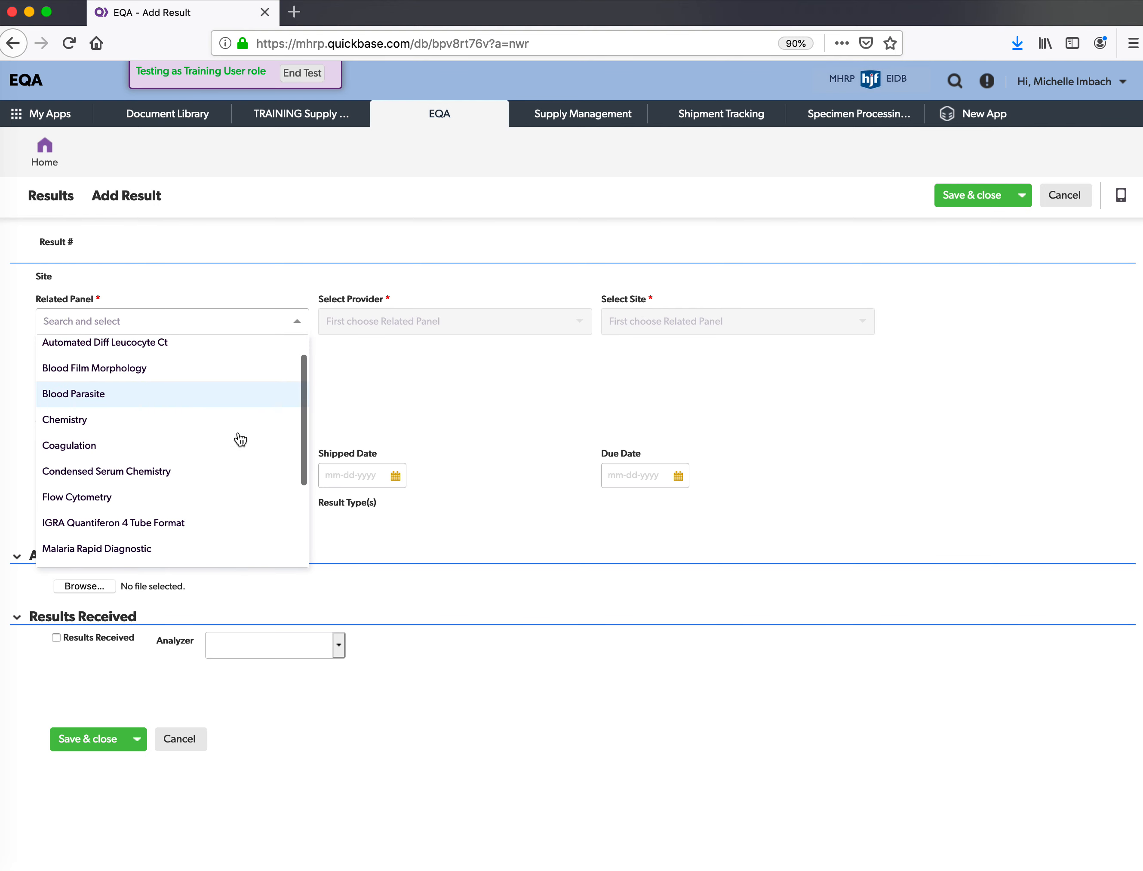
scroll(240, 438, down, 5)
scroll(240, 438, up, 3)
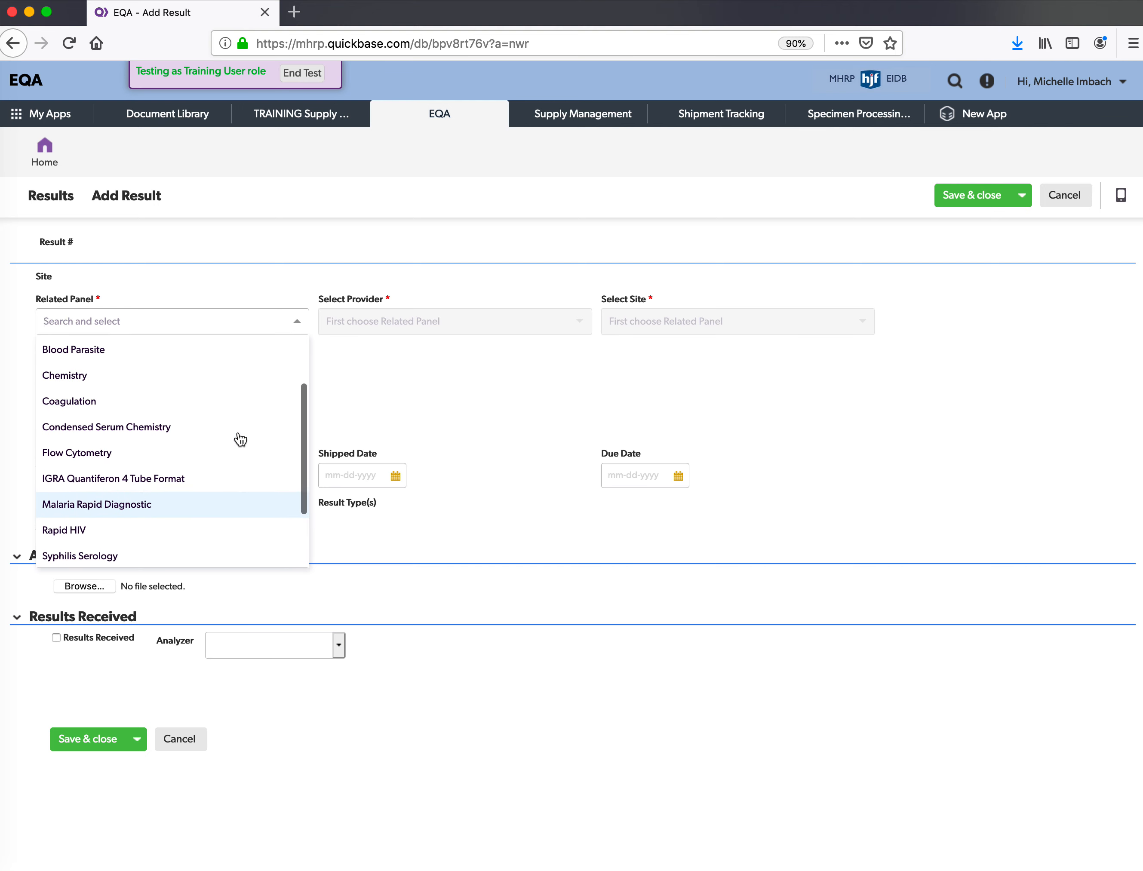
scroll(241, 438, up, 2)
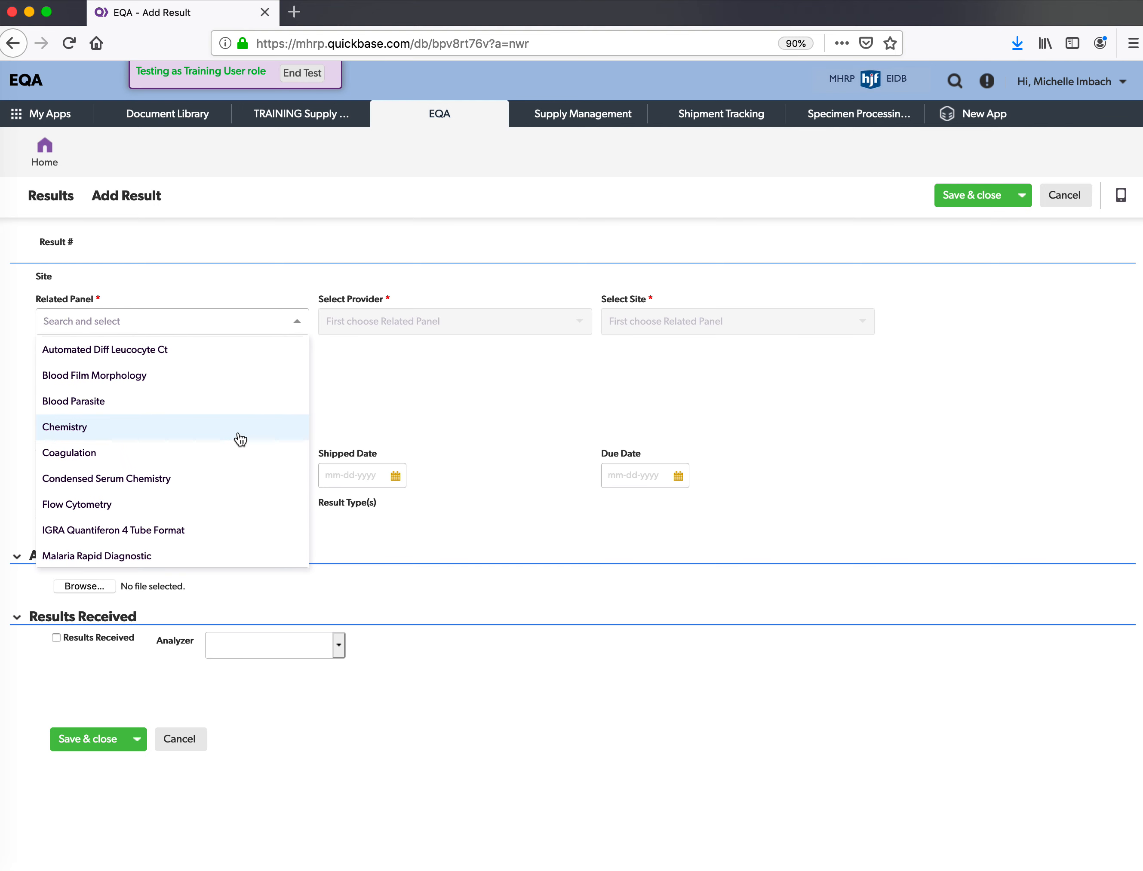
scroll(240, 438, down, 5)
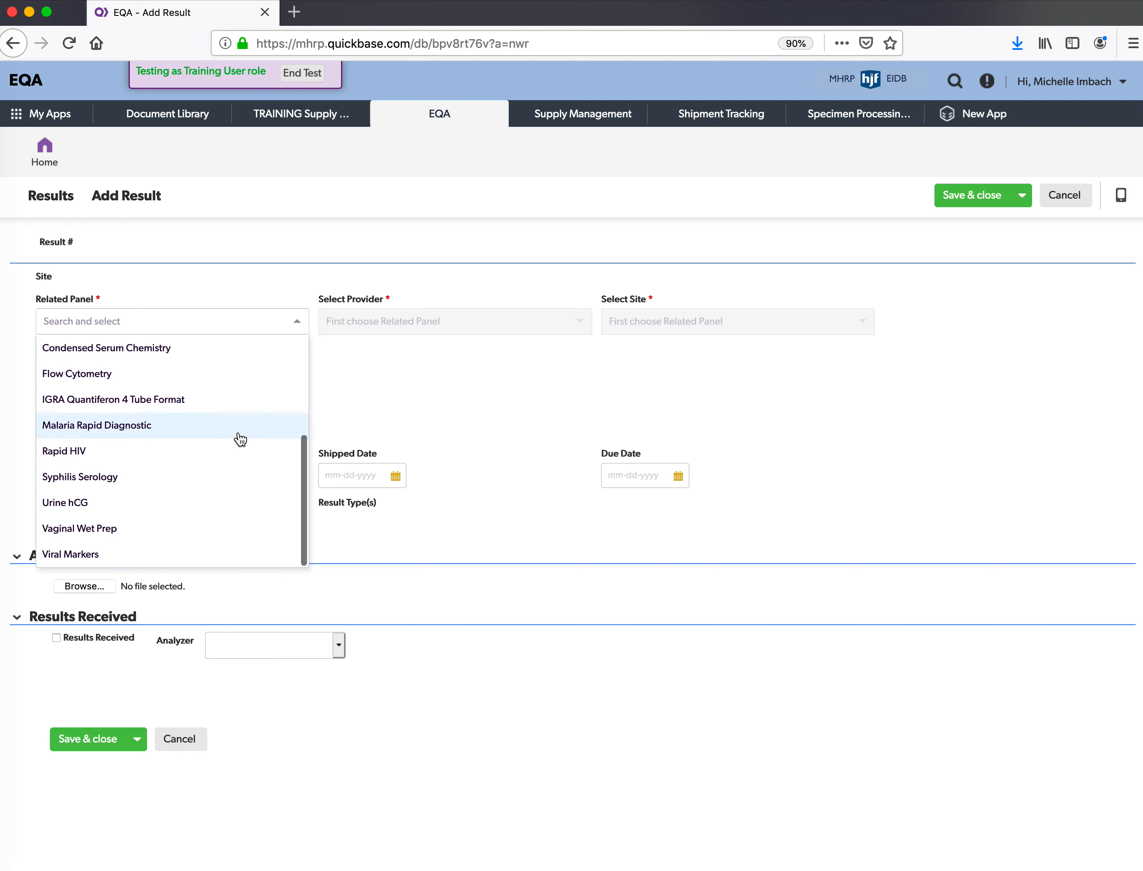
click(238, 462)
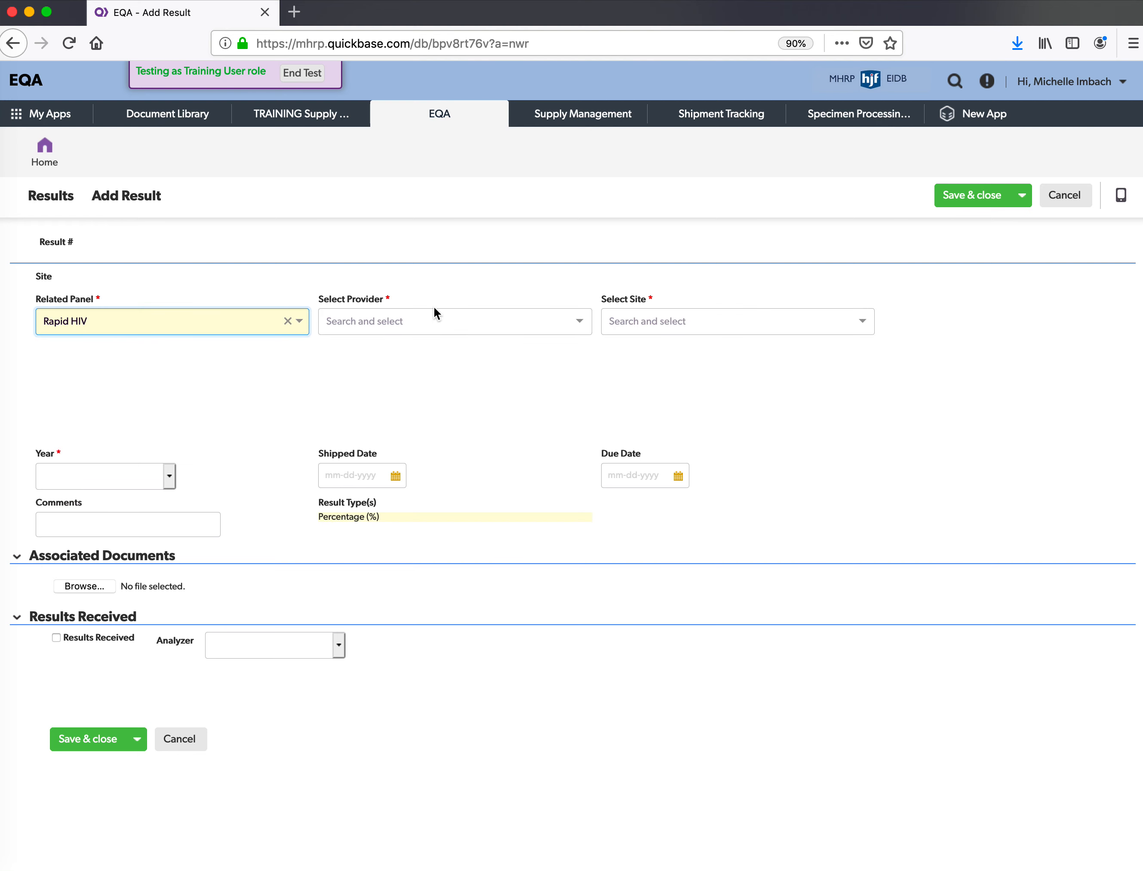
- Choose provider CAP, site Training, module code AHIV and sequence A
click(439, 321)
click(441, 372)
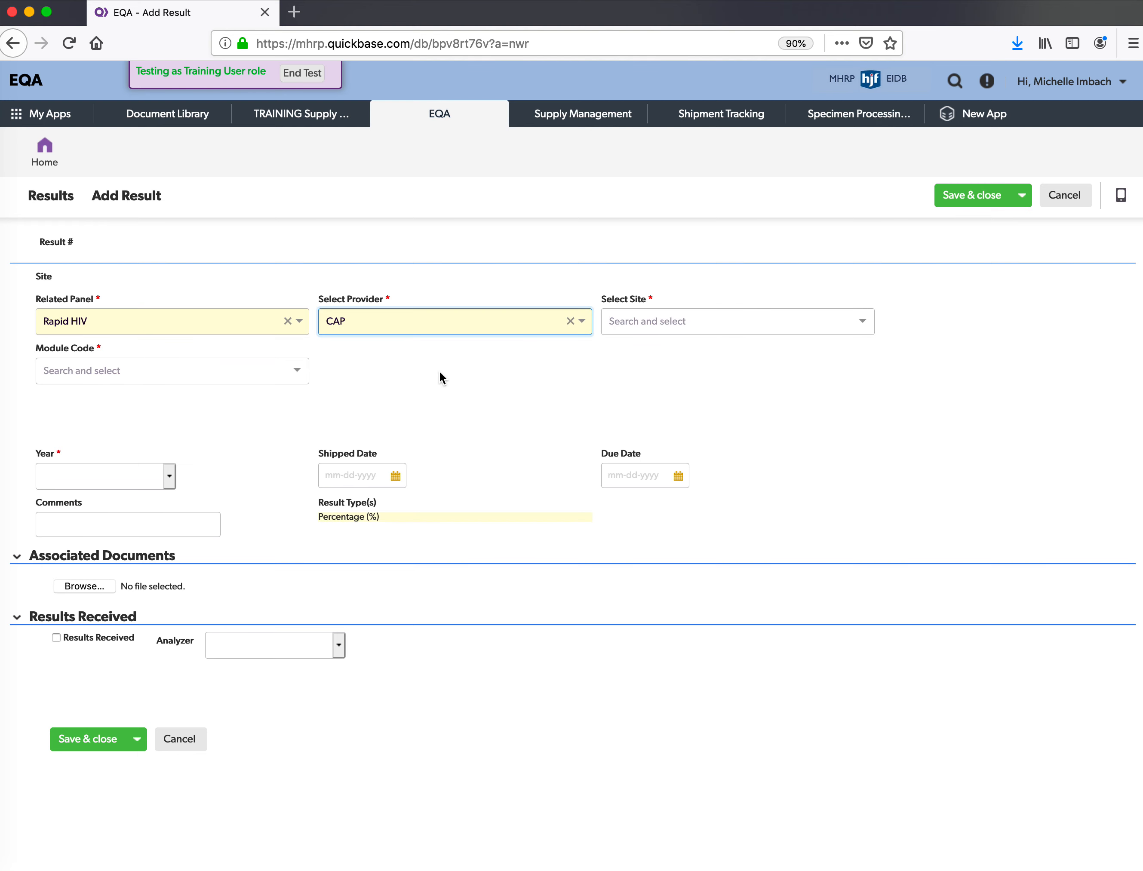
click(664, 318)
click(667, 373)
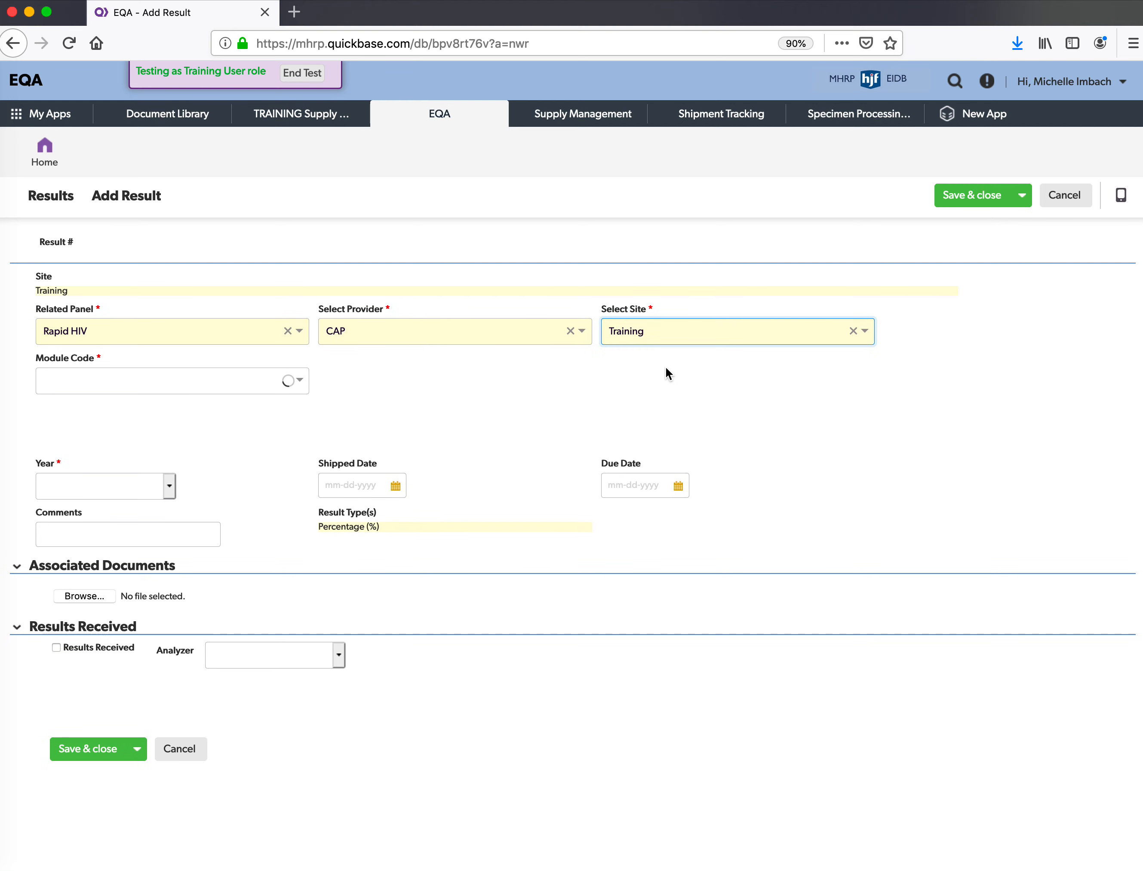
click(272, 384)
click(253, 428)
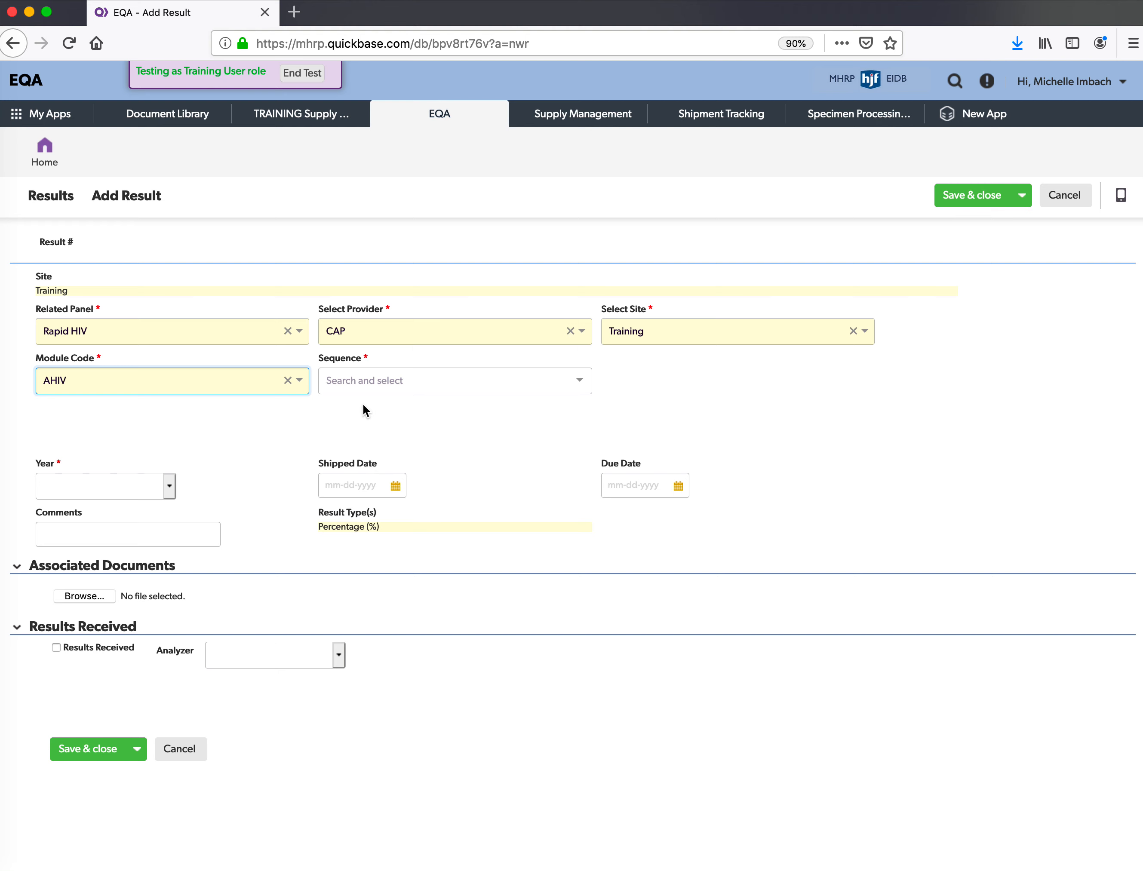
click(404, 384)
click(406, 431)
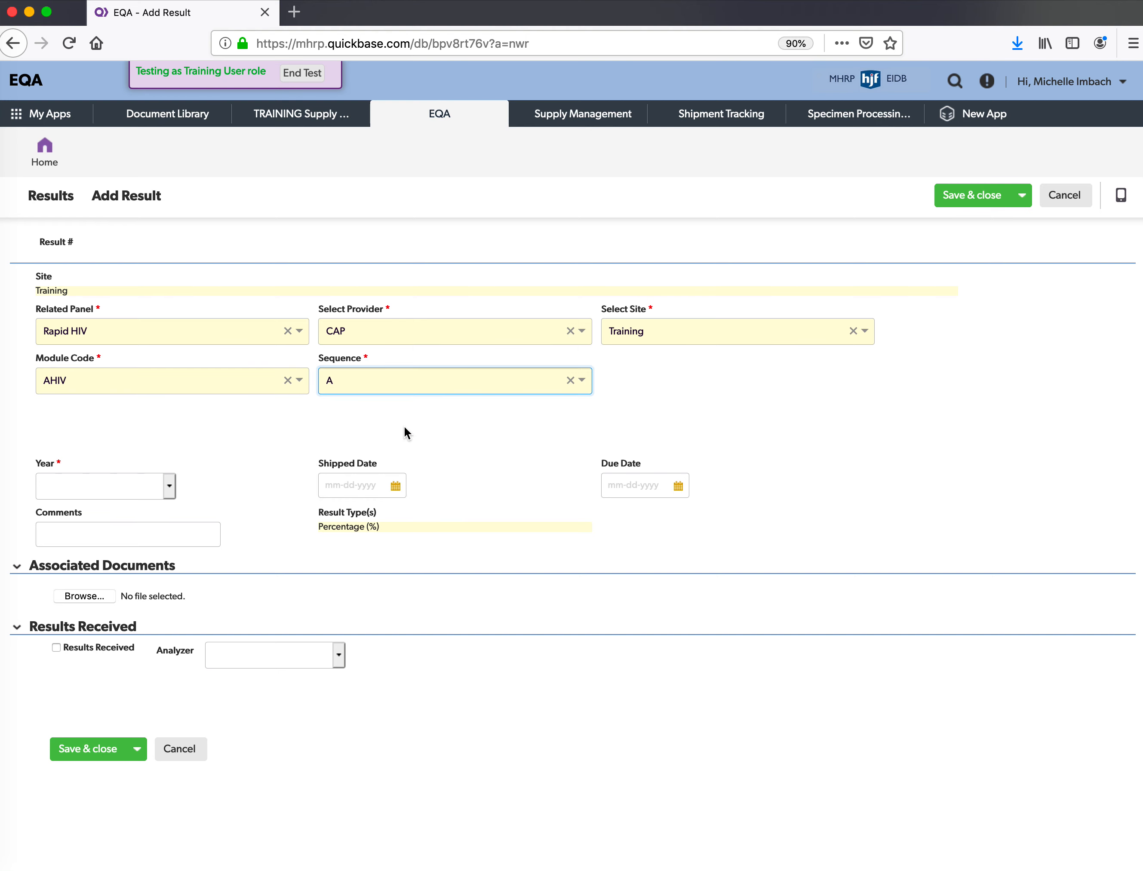
- Set year 2020 and both shipped and due dates to 08-11-2020
click(173, 479)
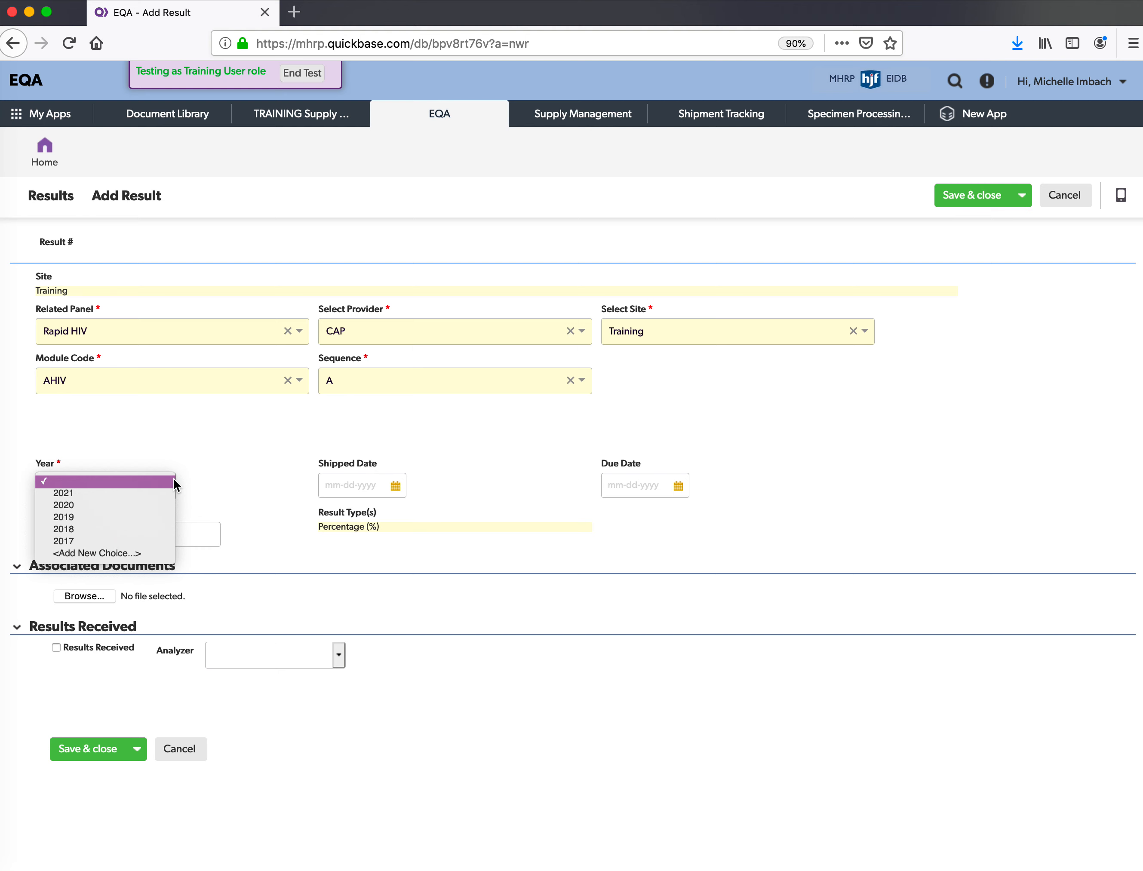
click(169, 505)
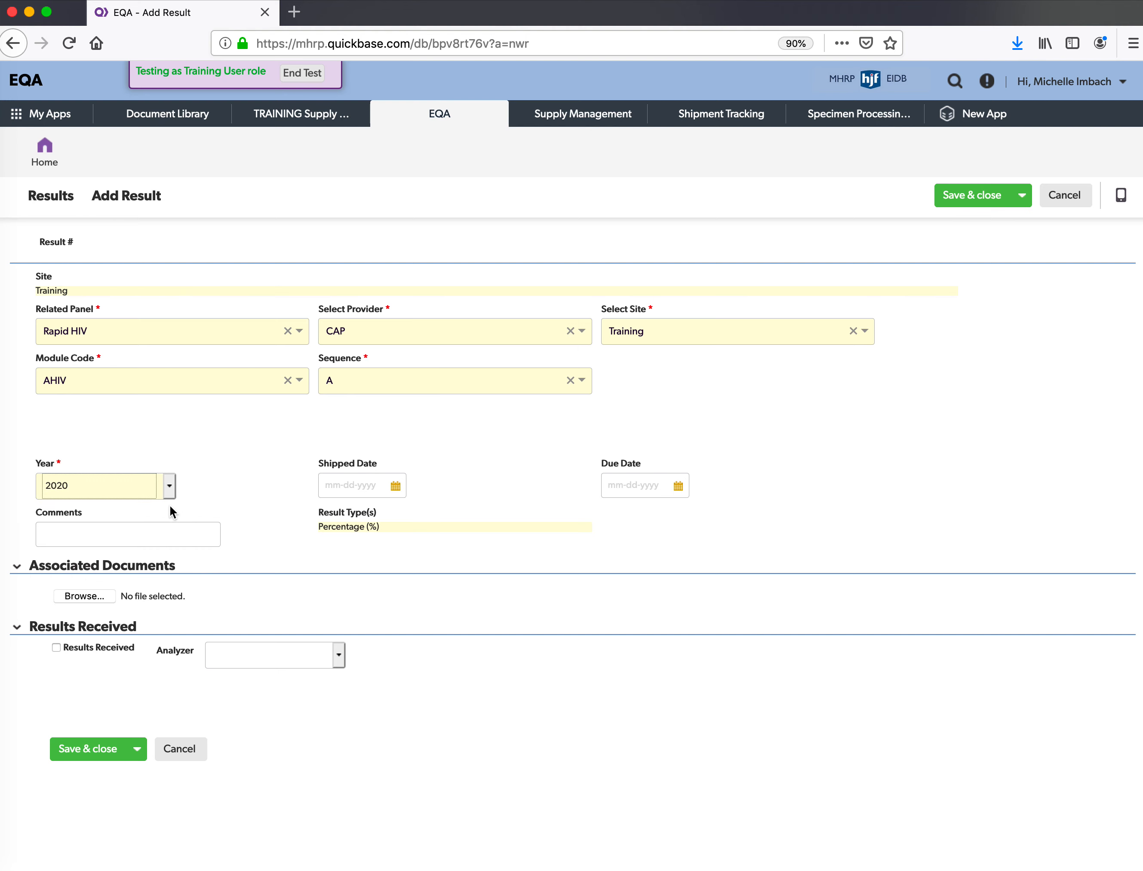
click(396, 487)
click(396, 590)
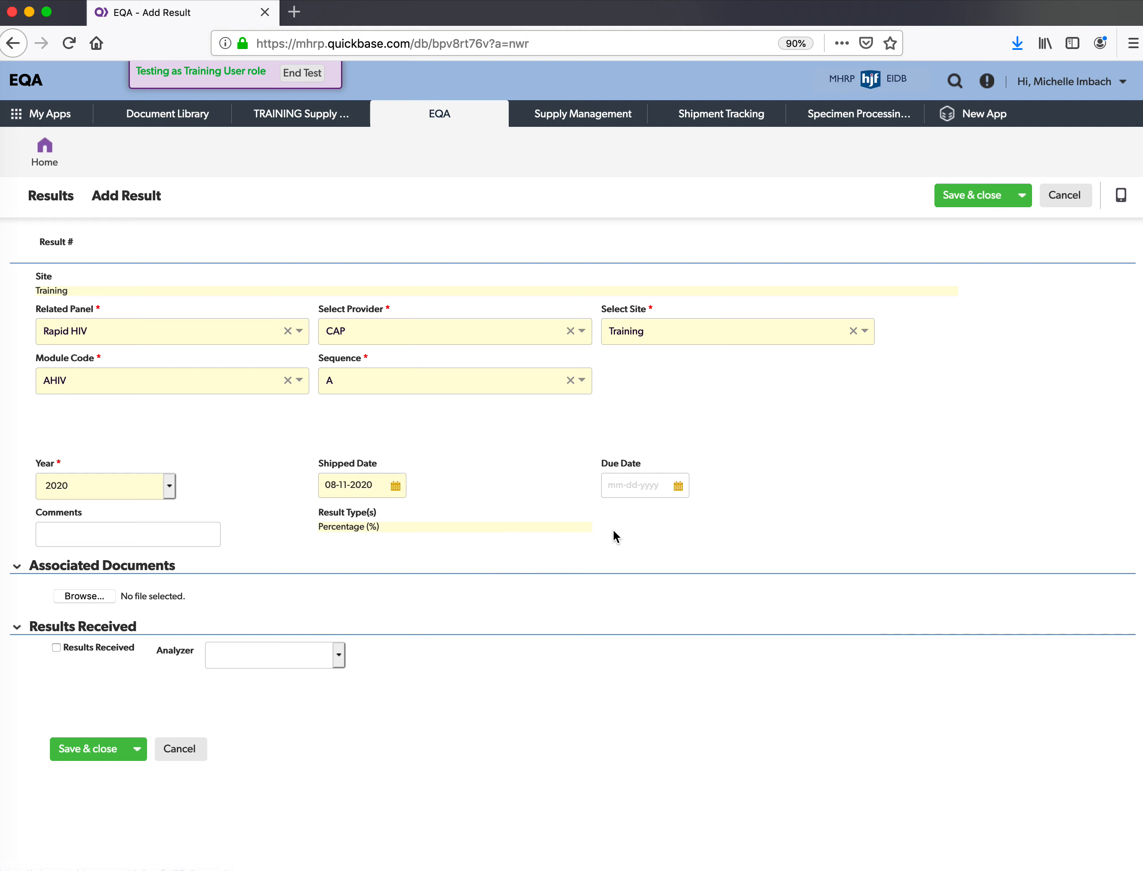
click(678, 486)
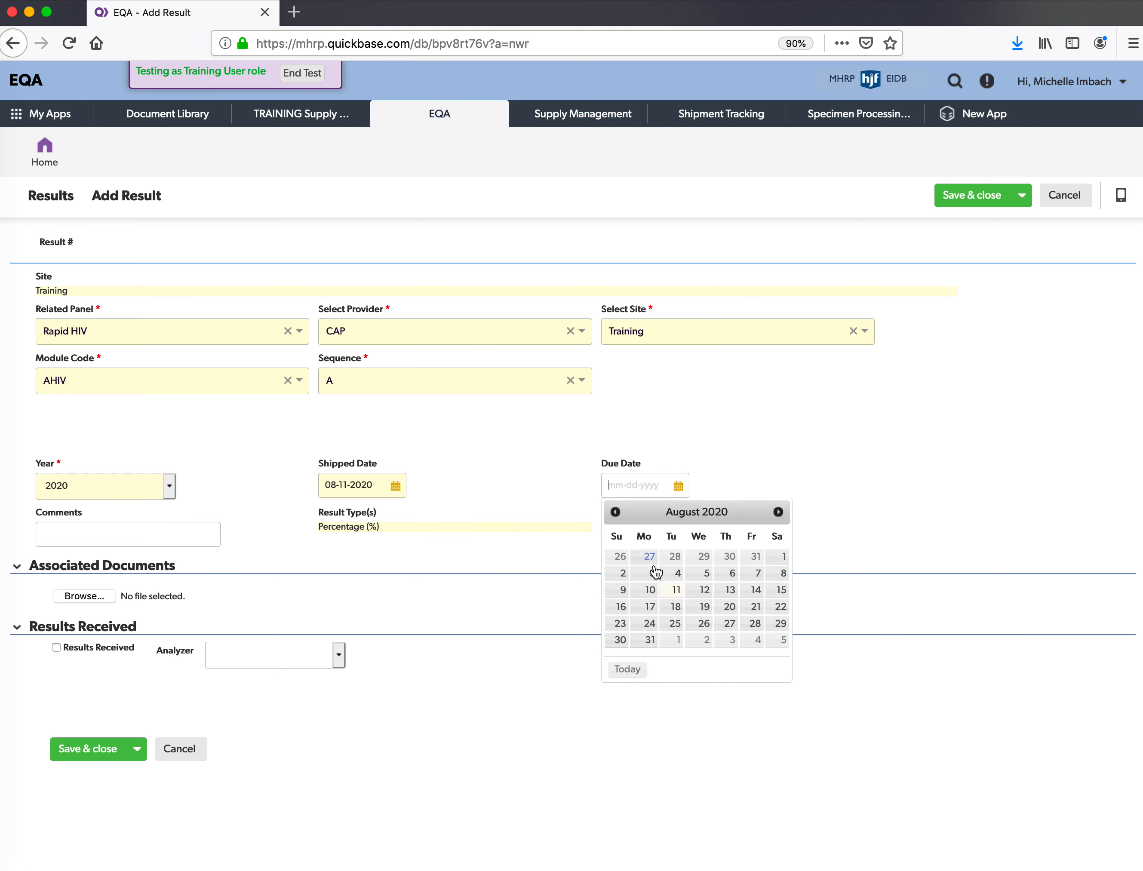
click(675, 590)
click(145, 532)
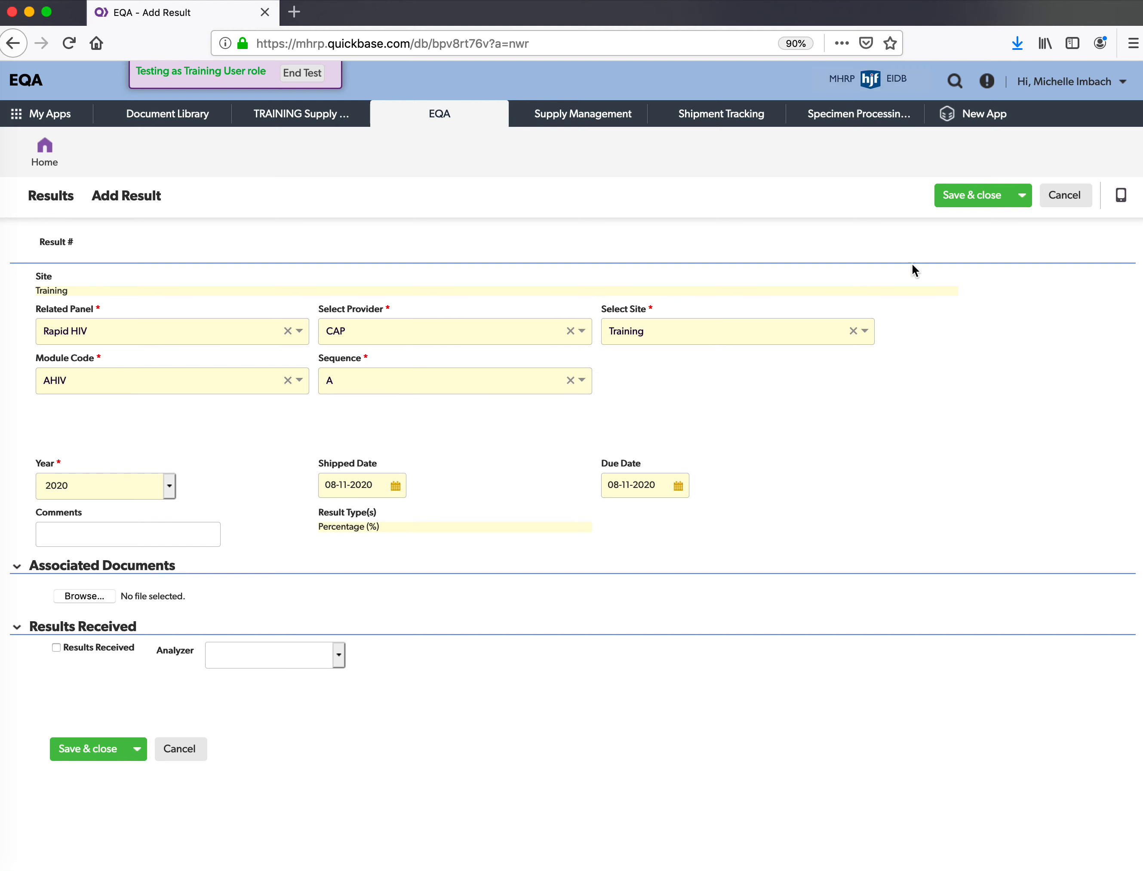
- Save & close the result, creating record 156 with status Created, then edit it
click(981, 196)
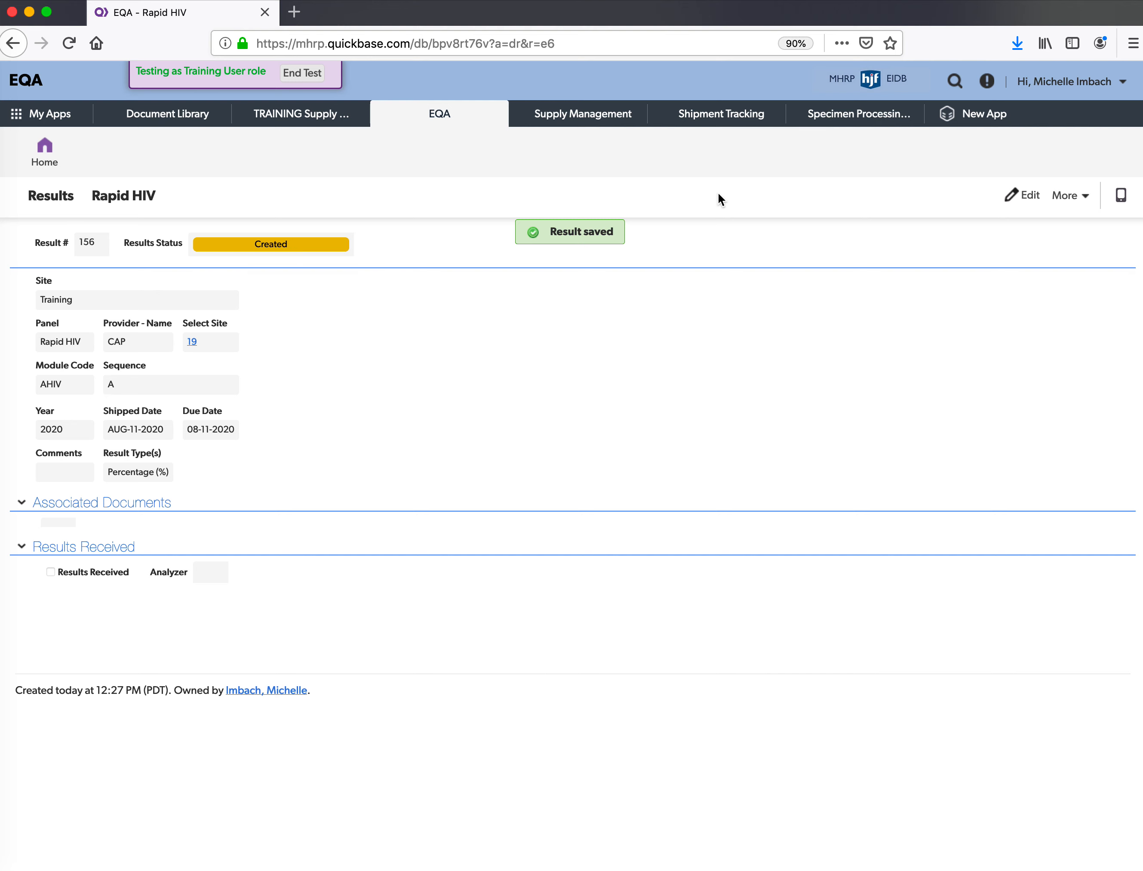
click(1037, 205)
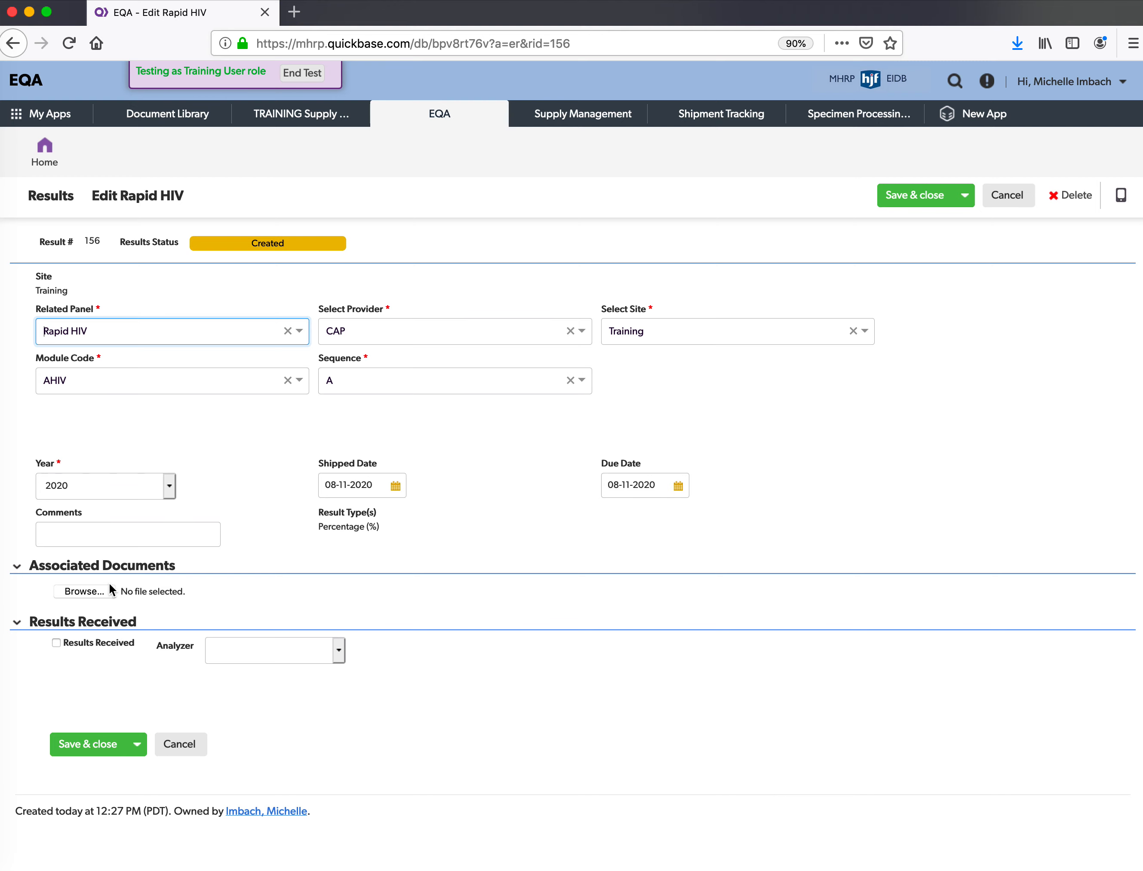
- Attach QB EQA App Quiz 10 August .docx from Documents under Associated Documents
click(94, 593)
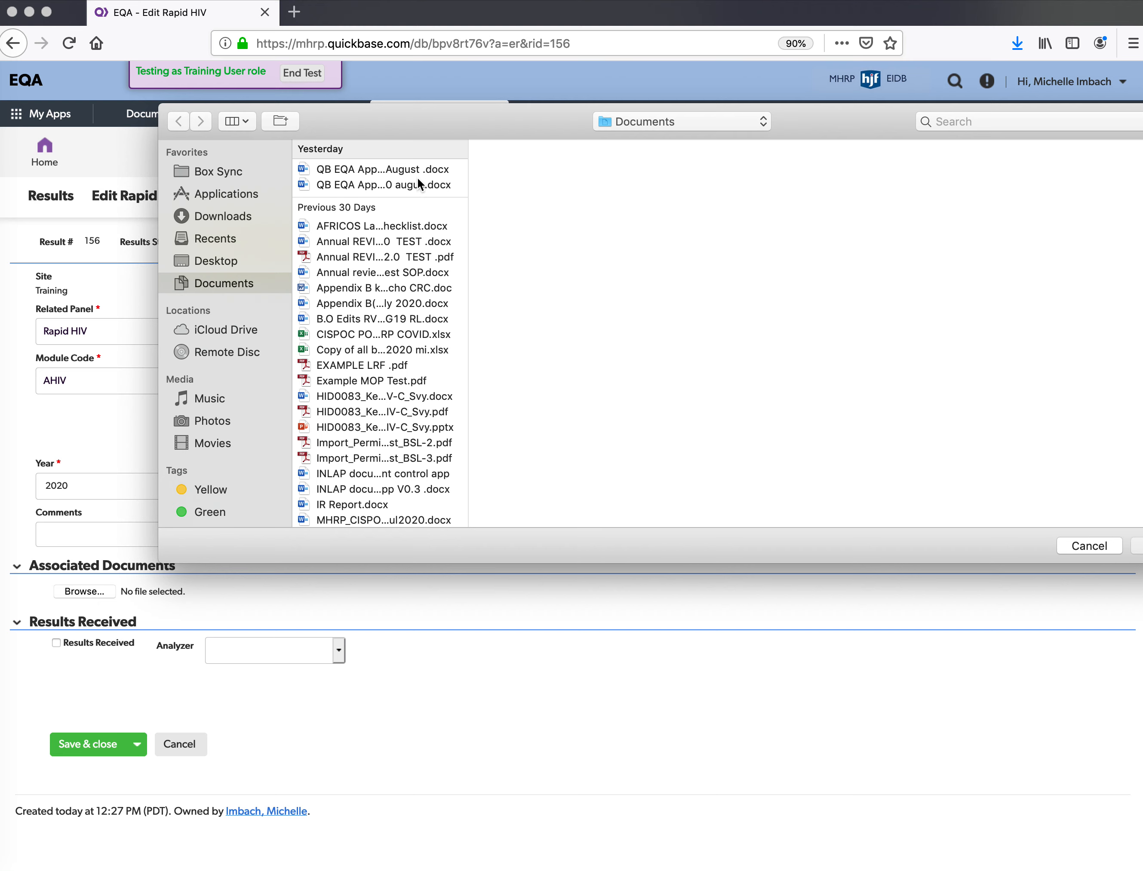
click(396, 173)
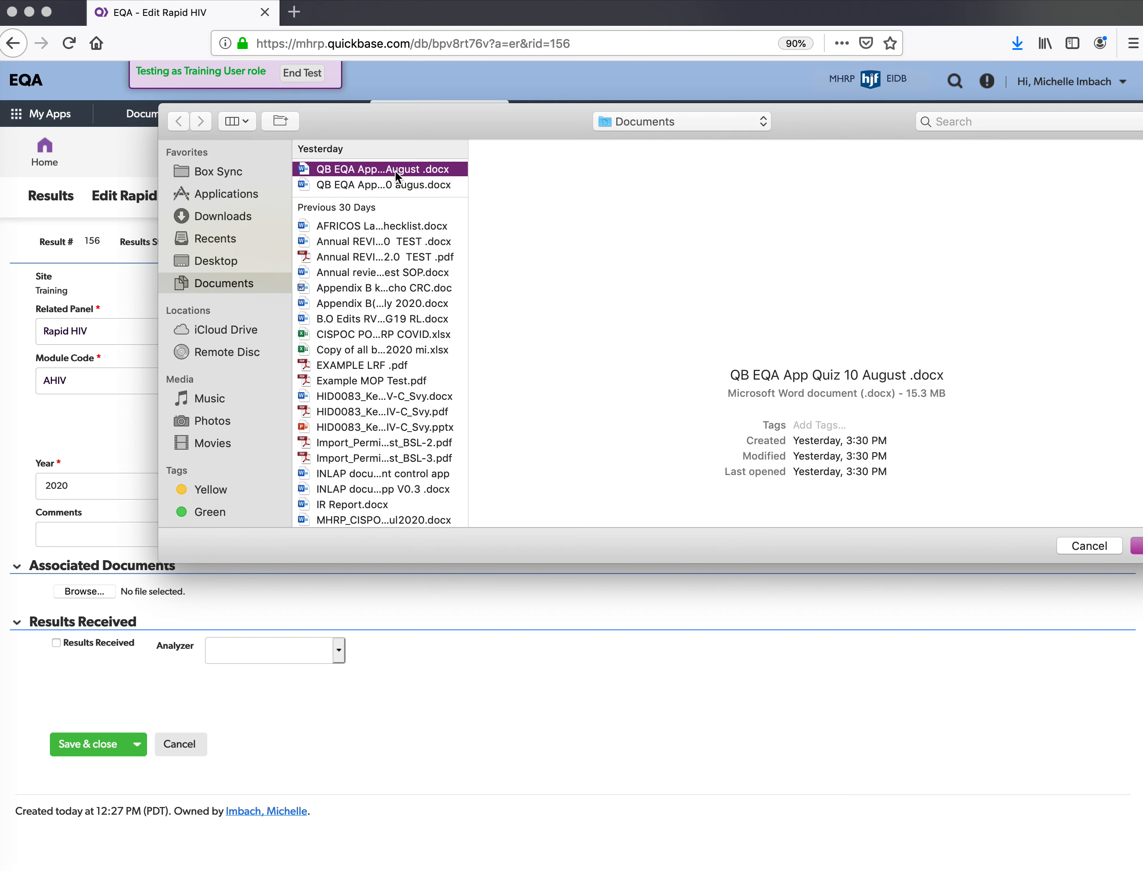
click(1134, 547)
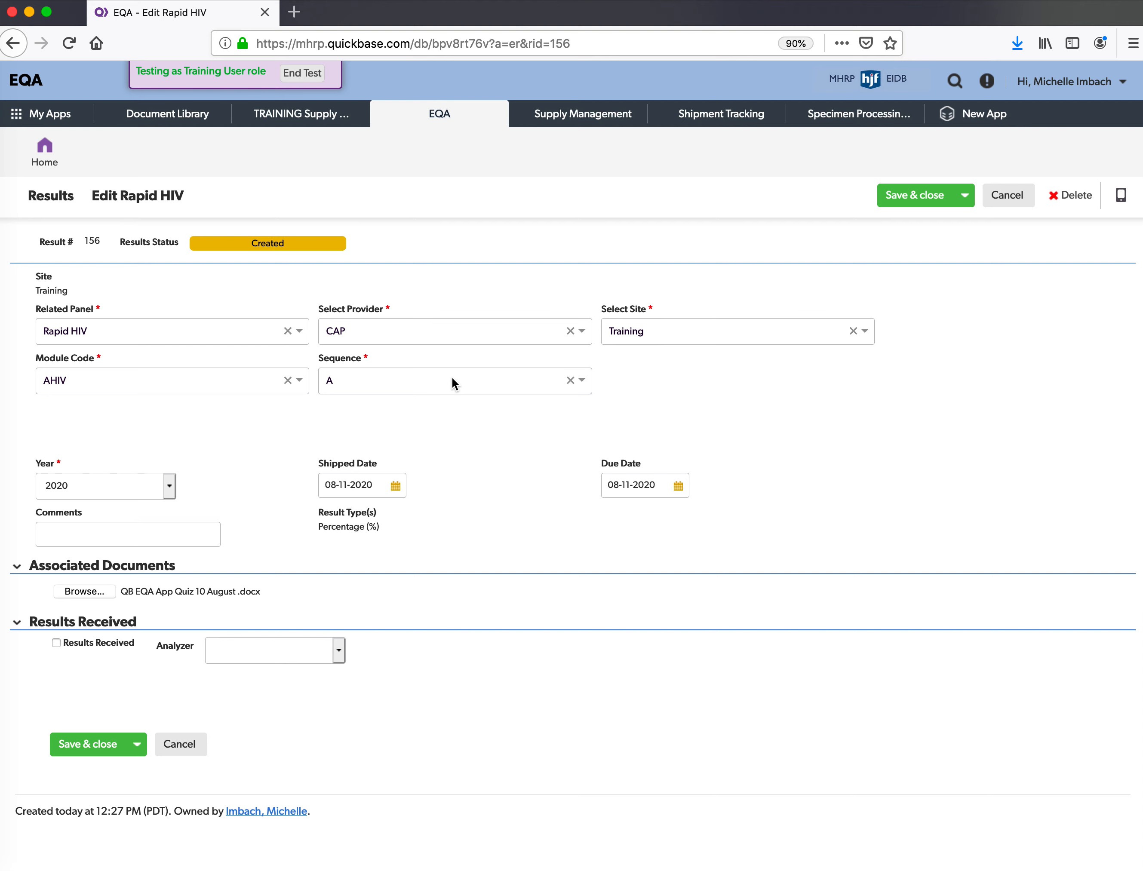
- Check Results Received on the Rapid HIV result record
click(56, 643)
click(339, 651)
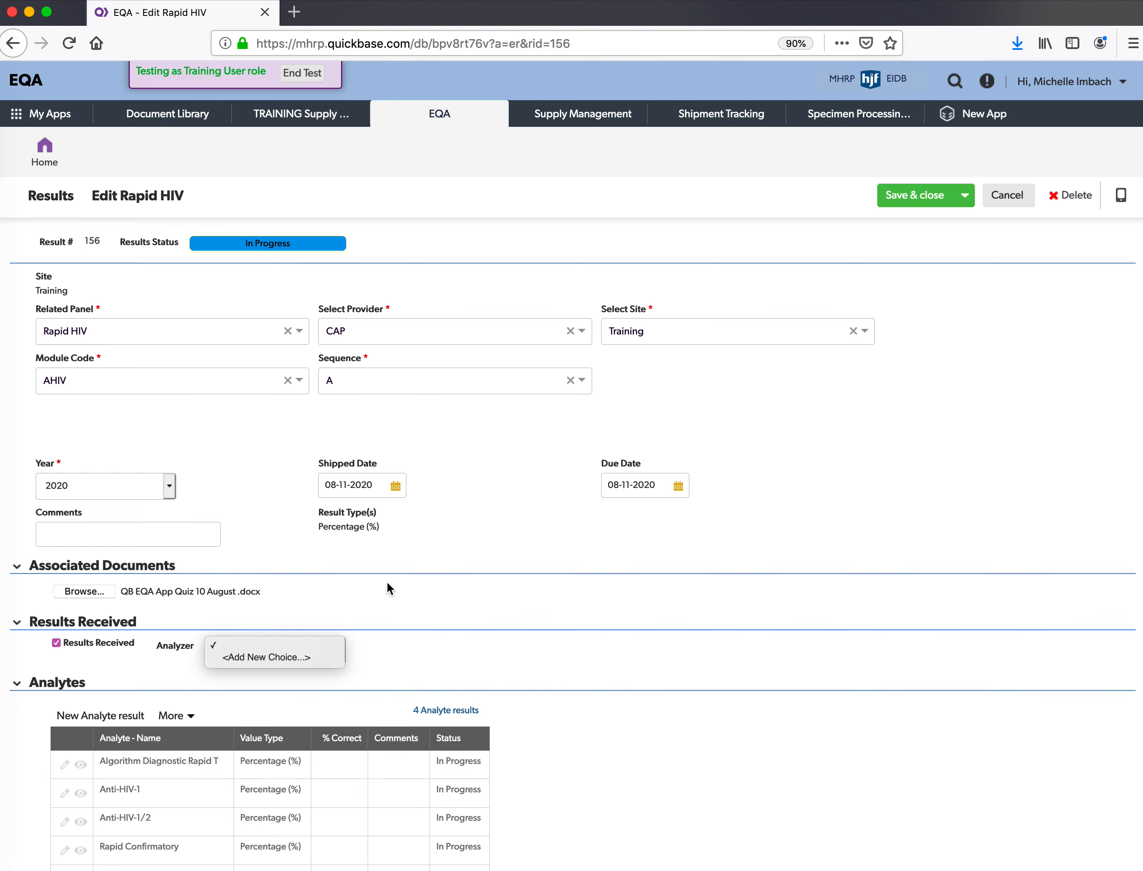
scroll(388, 588, down, 5)
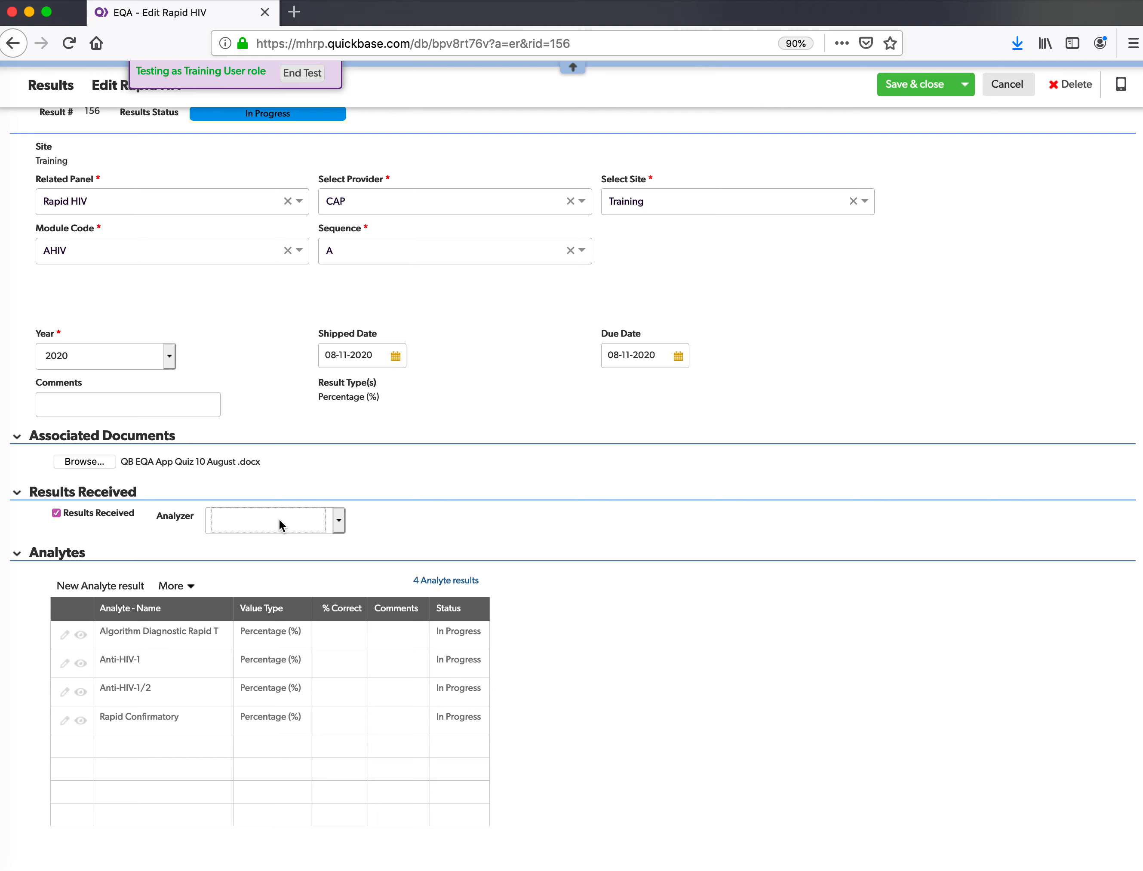
scroll(183, 681, down, 2)
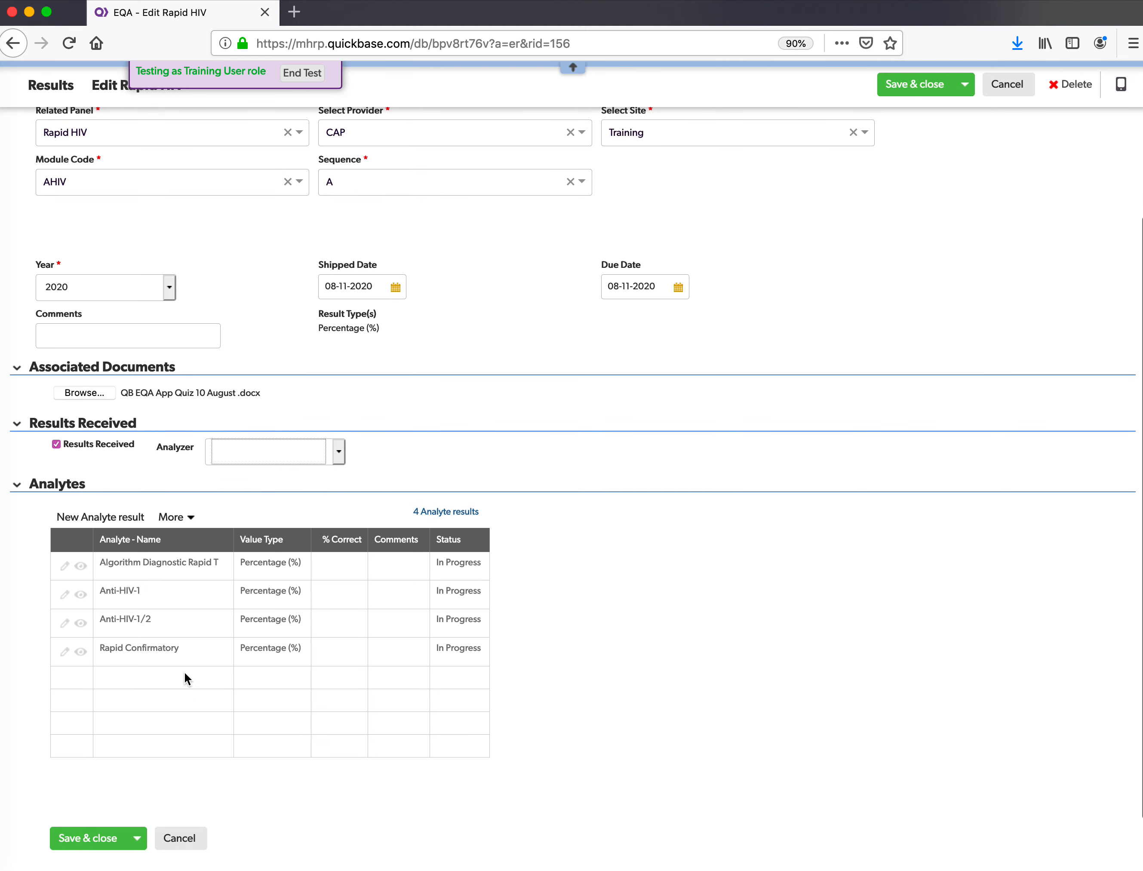
- Enter 100 as the % Correct for each of the four analytes
click(355, 578)
text(100)
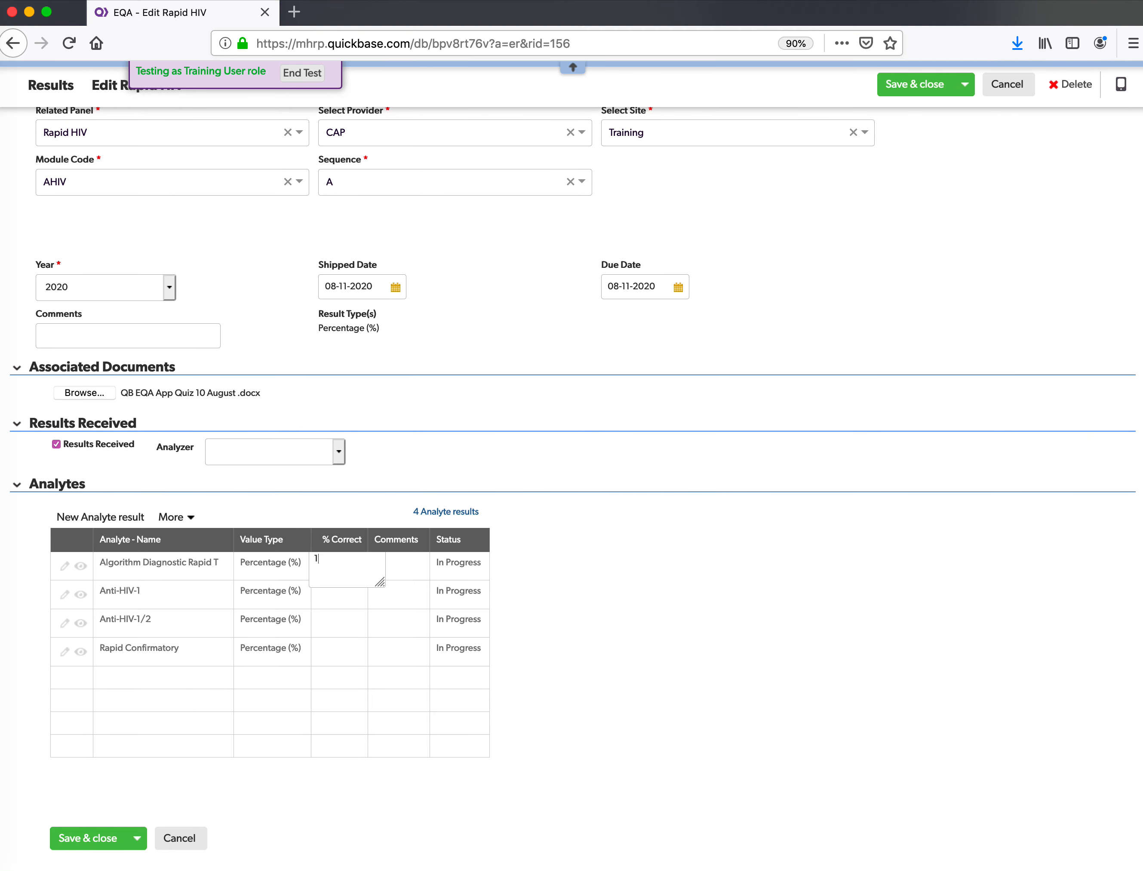
click(337, 598)
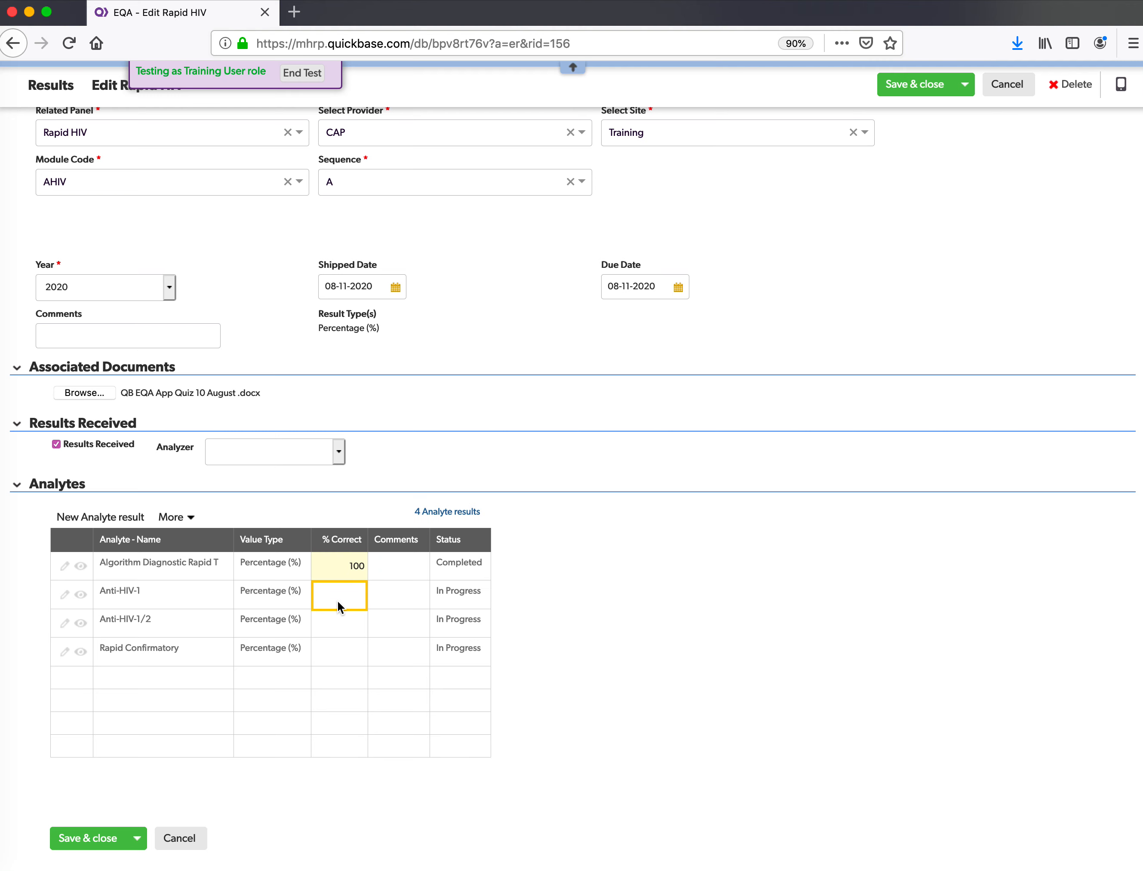
text(100)
click(330, 631)
text(100)
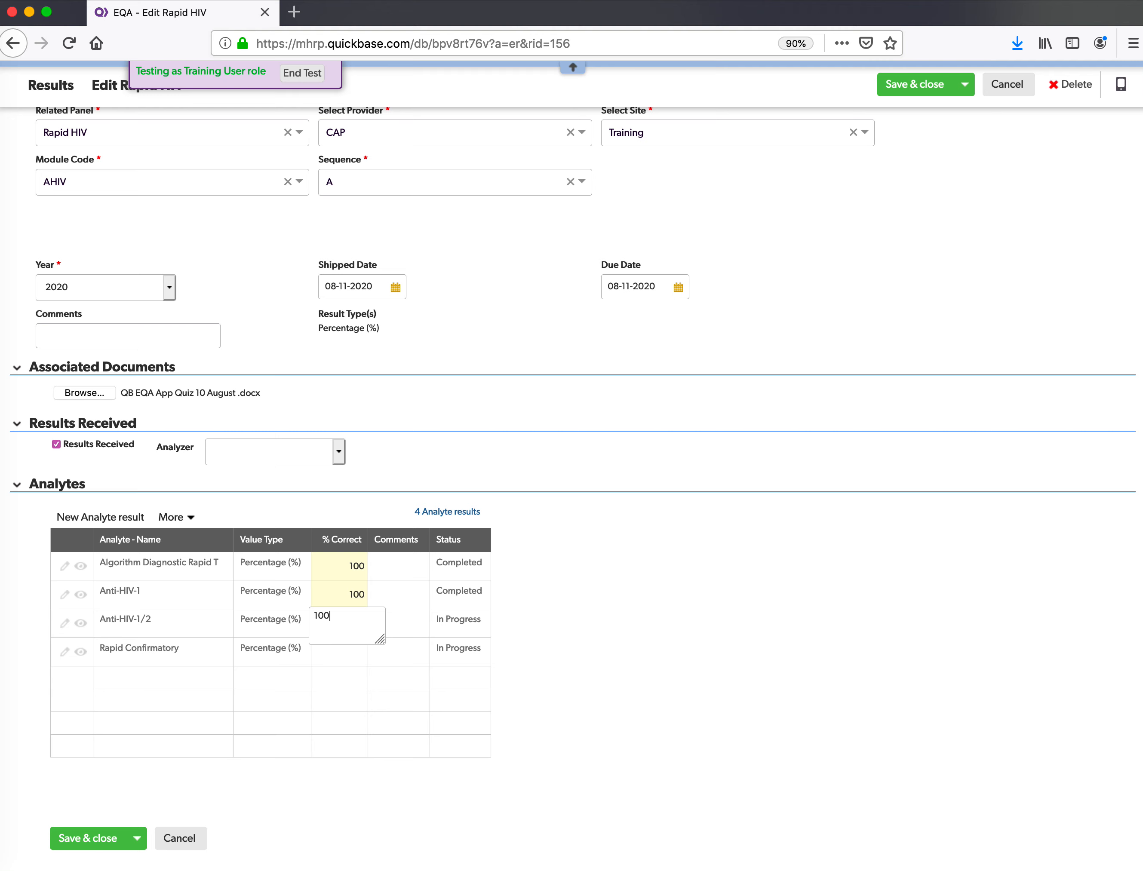
click(337, 659)
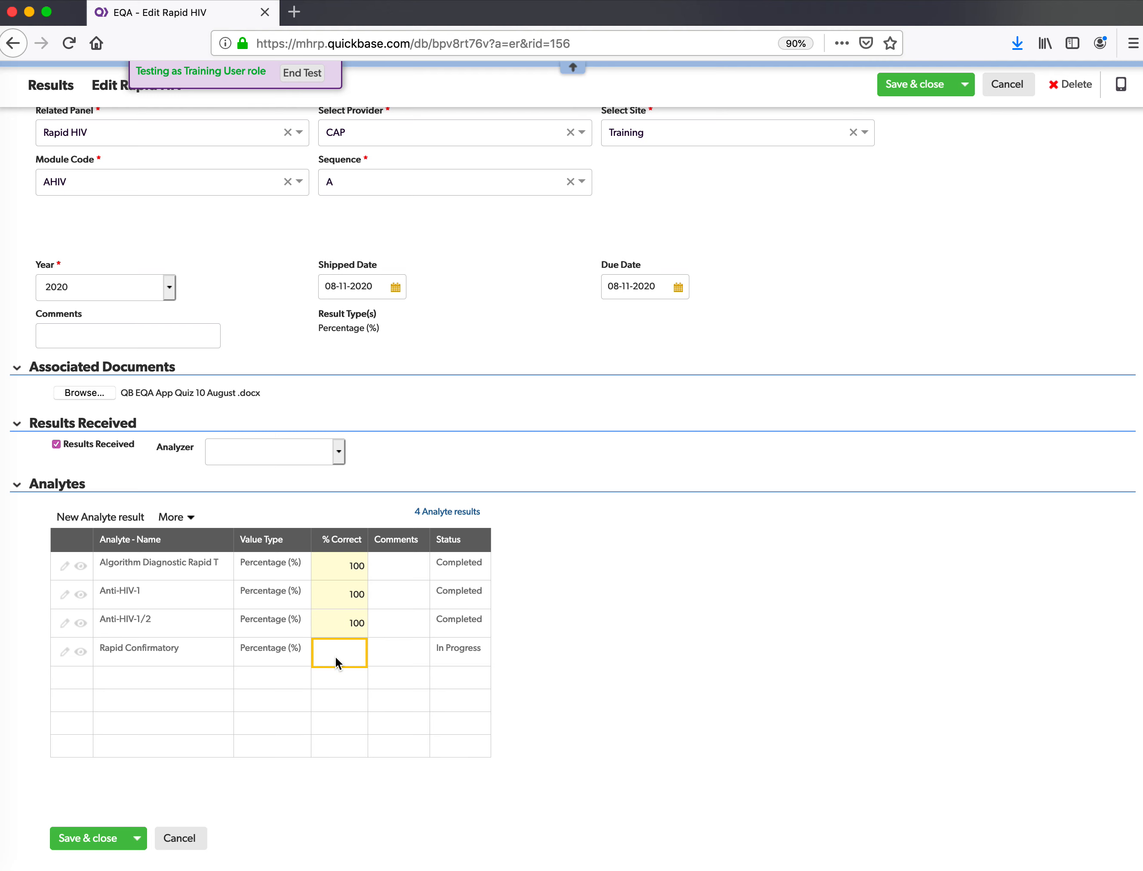
text(100)
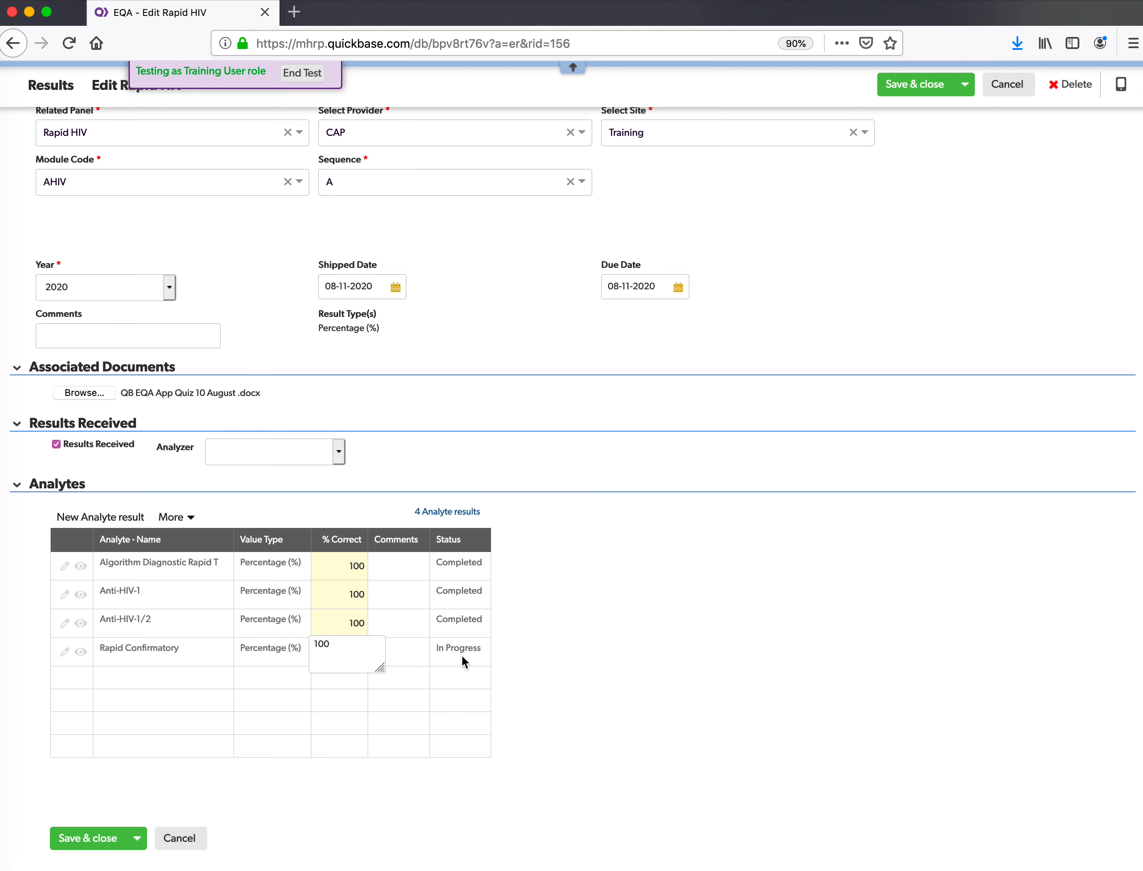
key(Return)
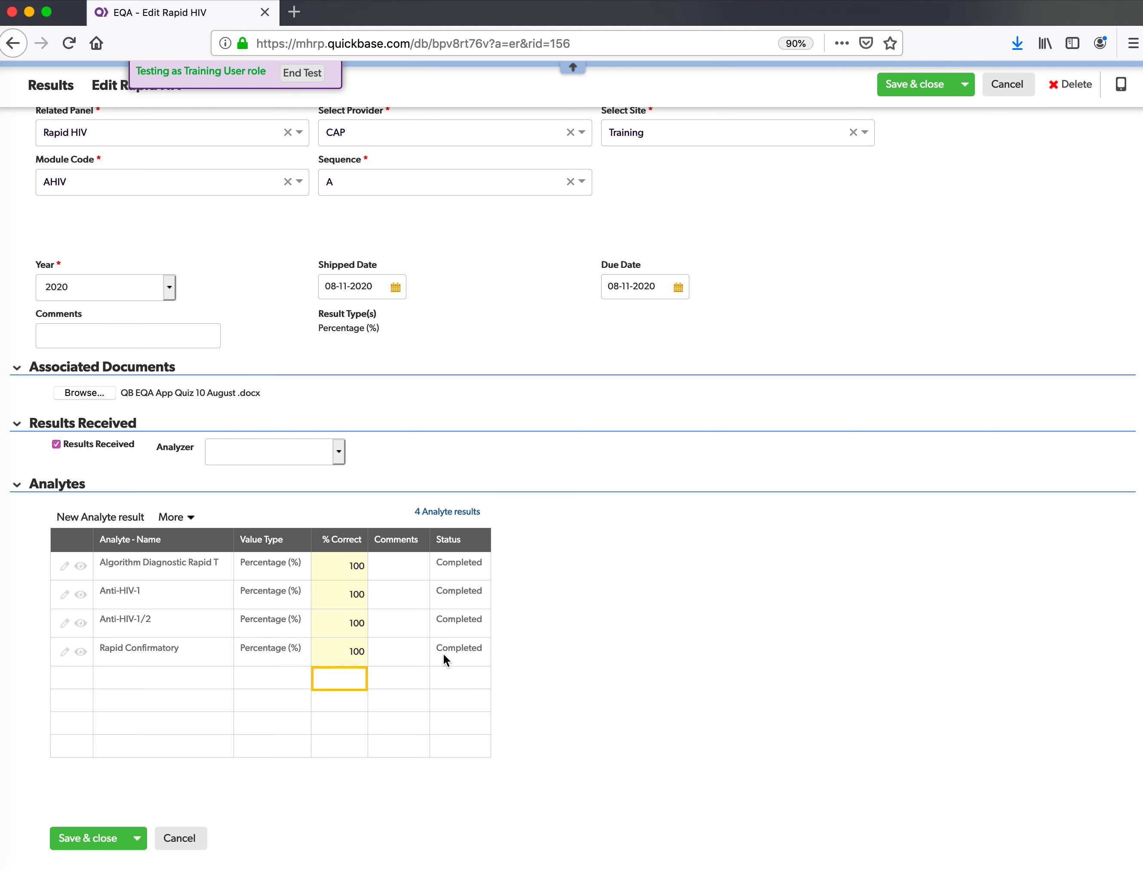
click(415, 575)
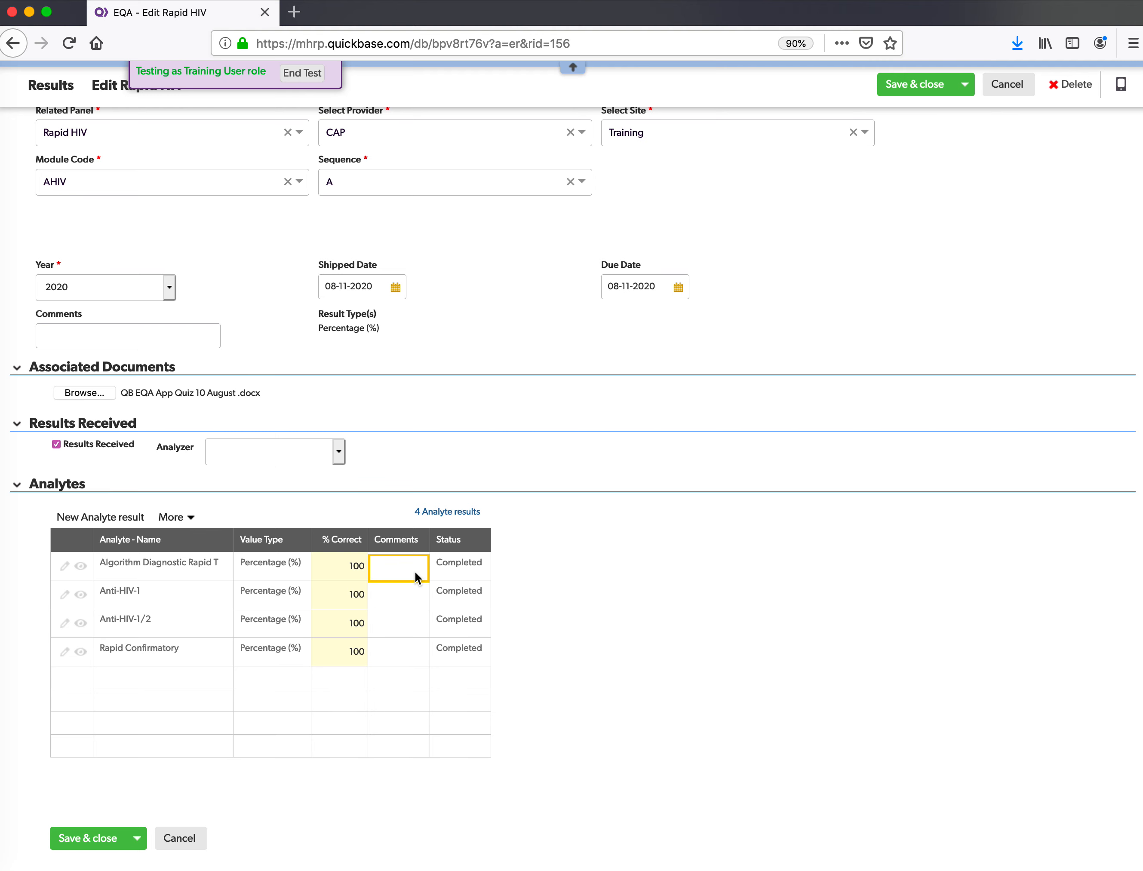
- Change the first analyte's % Correct from 100 to 80
click(352, 566)
text(80)
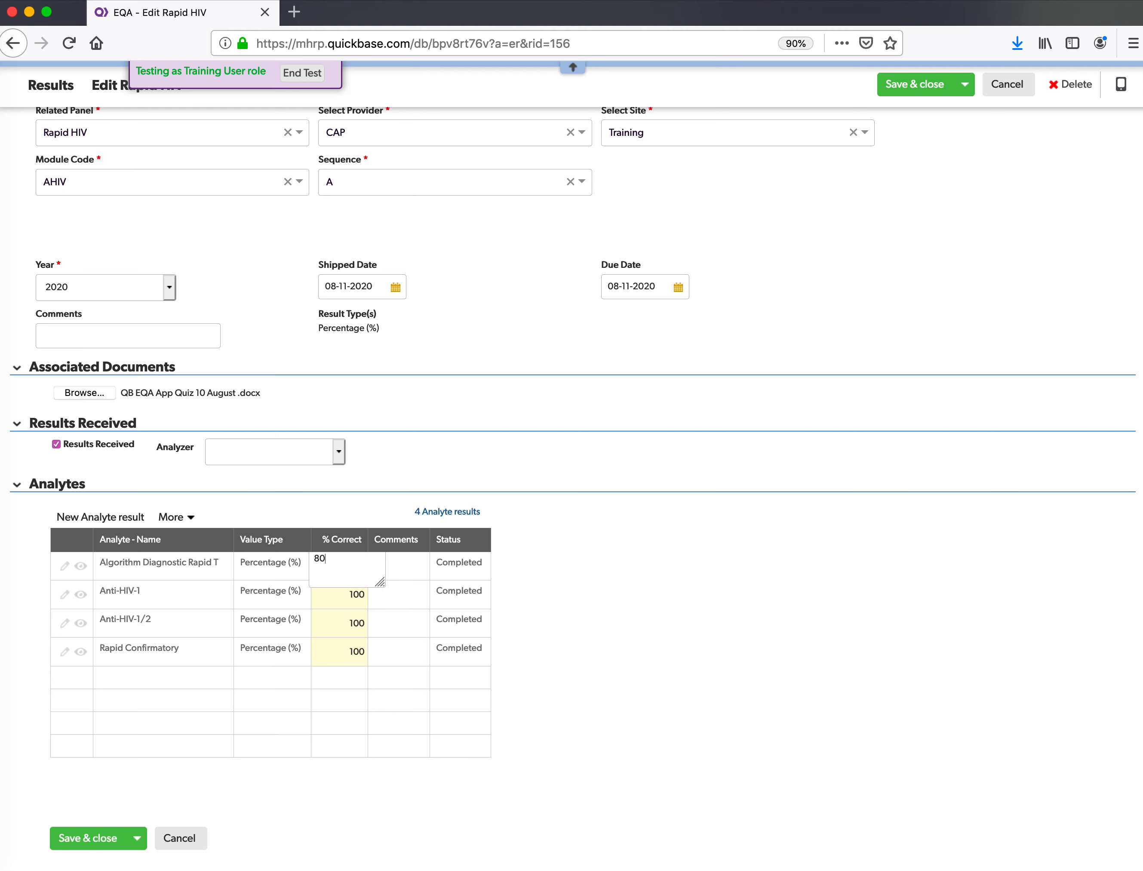
click(429, 573)
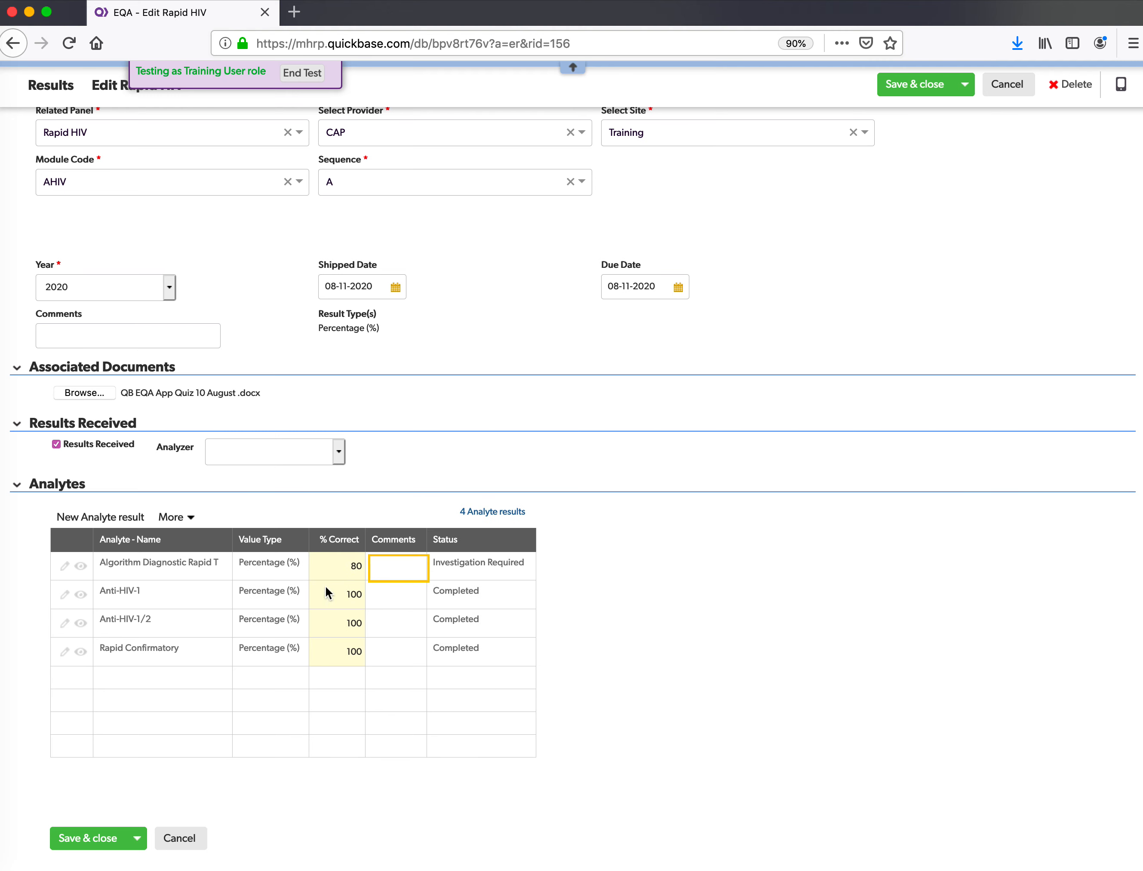
- Choose Low as the first analyte's comment
click(414, 573)
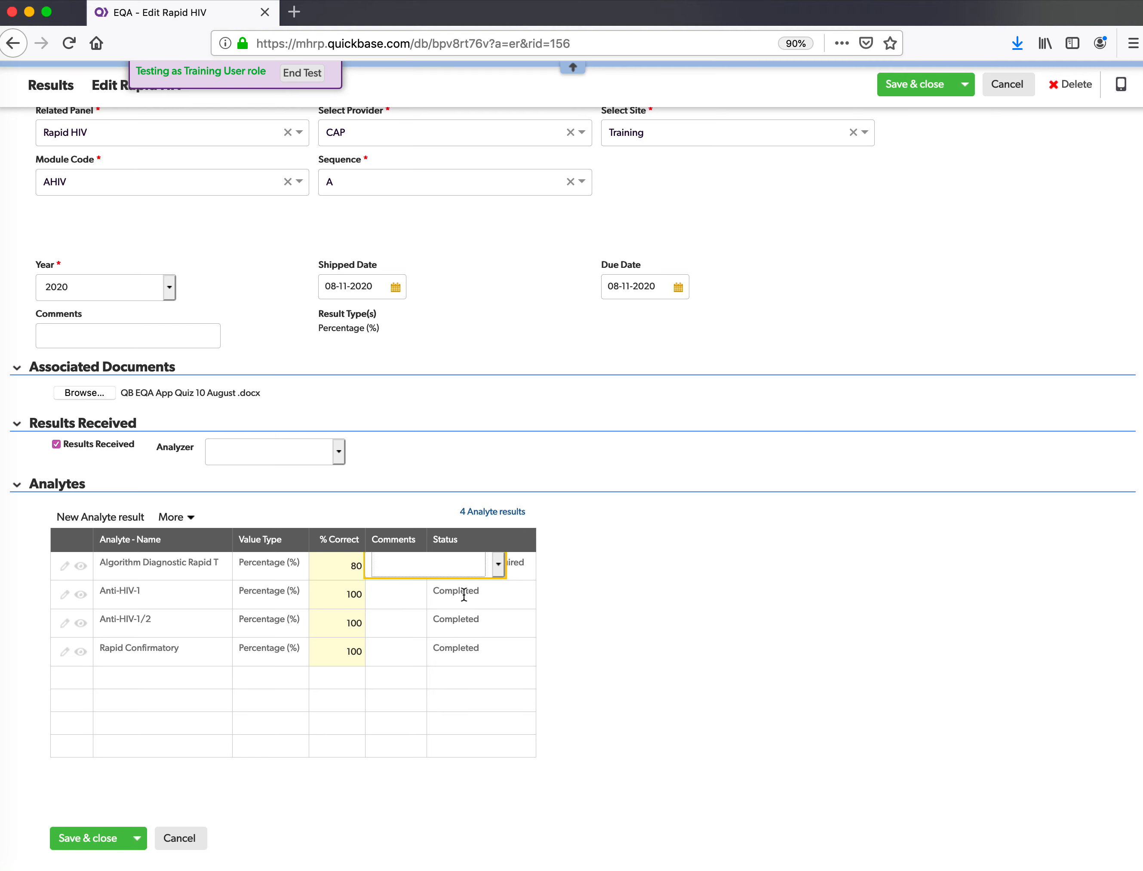
click(501, 565)
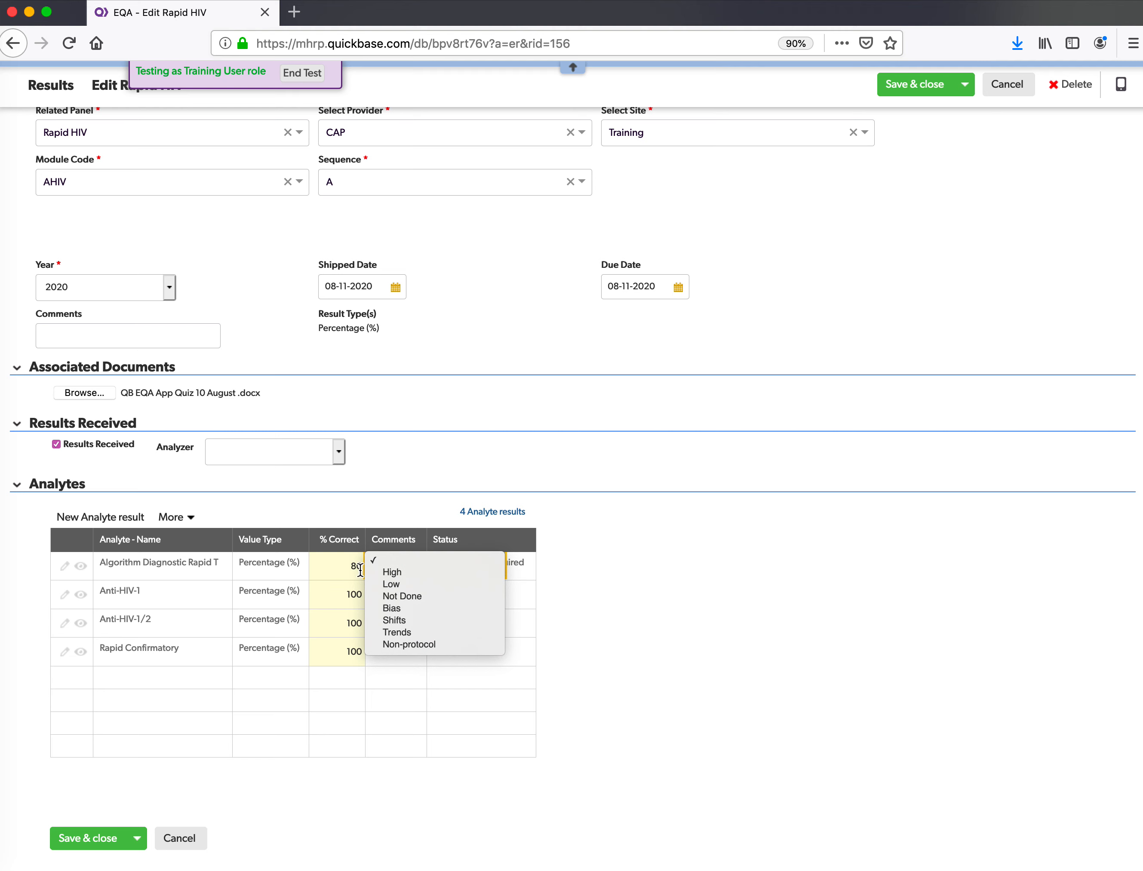
click(400, 583)
click(667, 590)
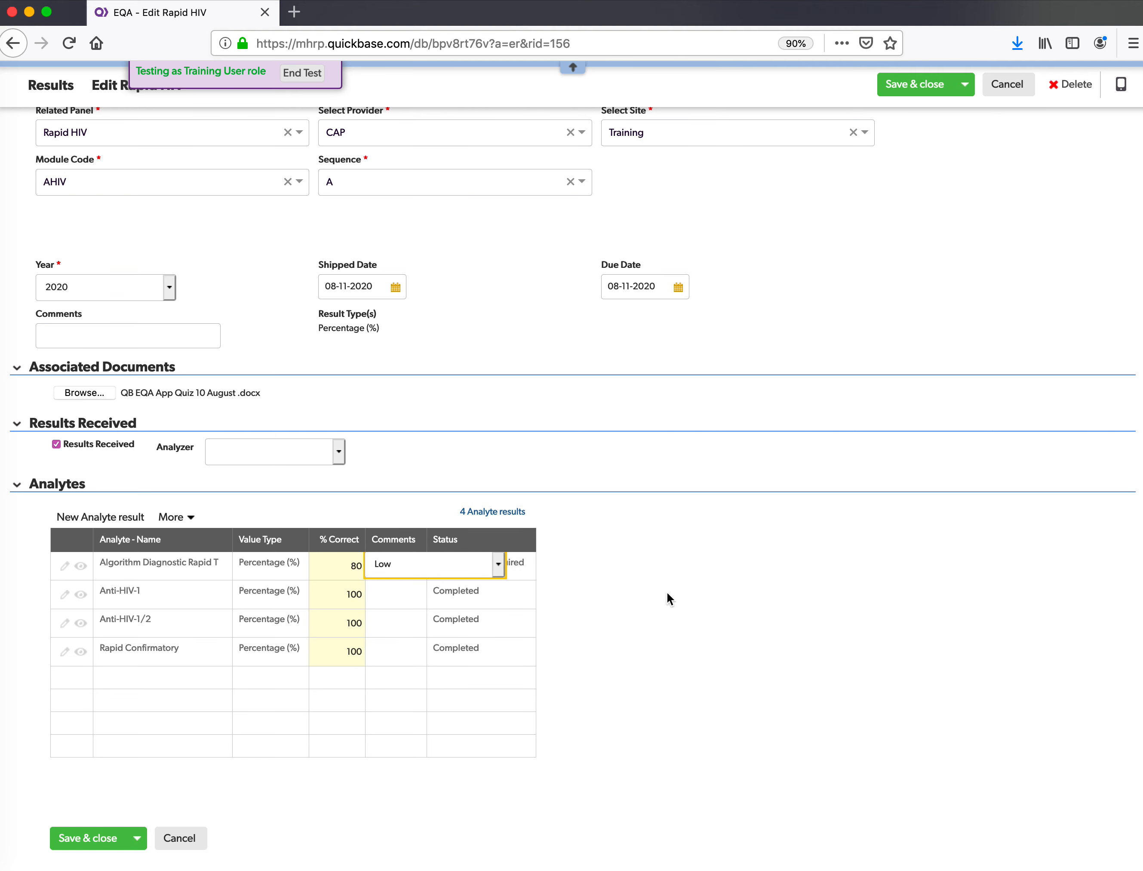
click(372, 590)
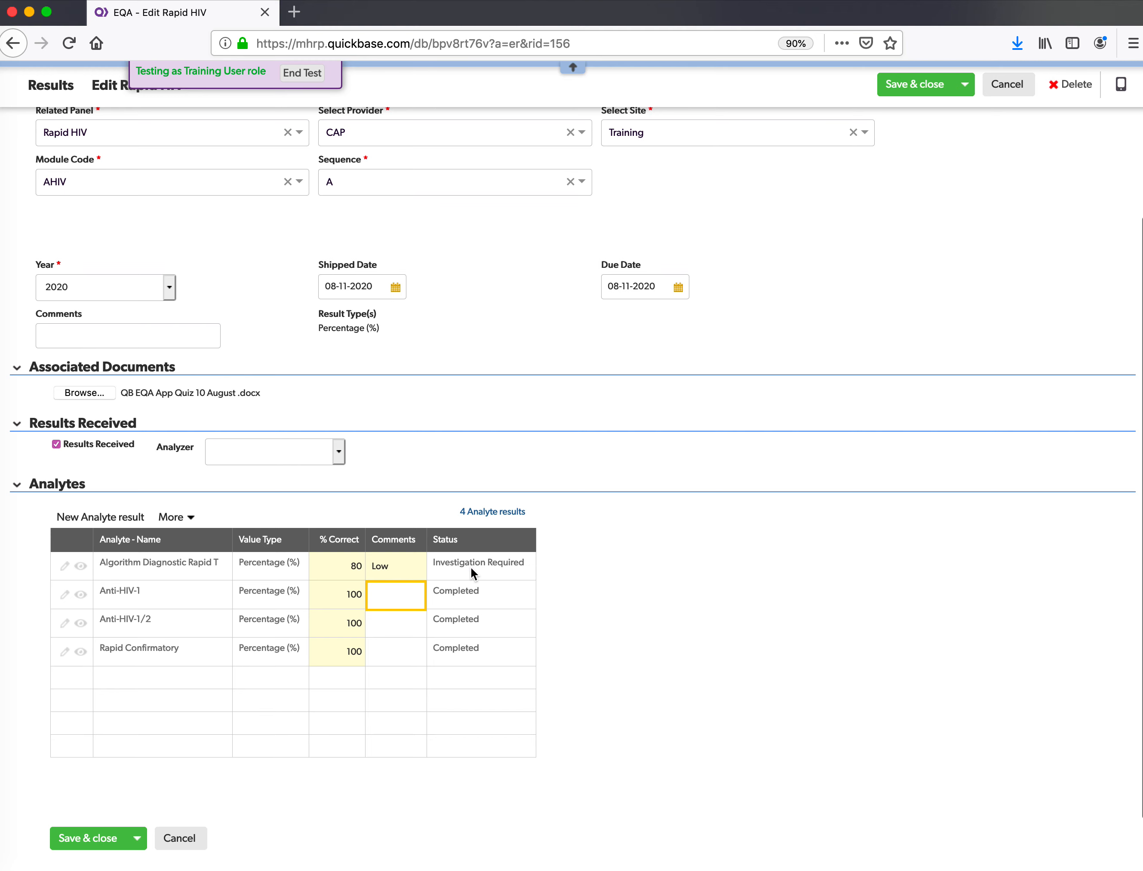
scroll(173, 688, down, 2)
click(389, 512)
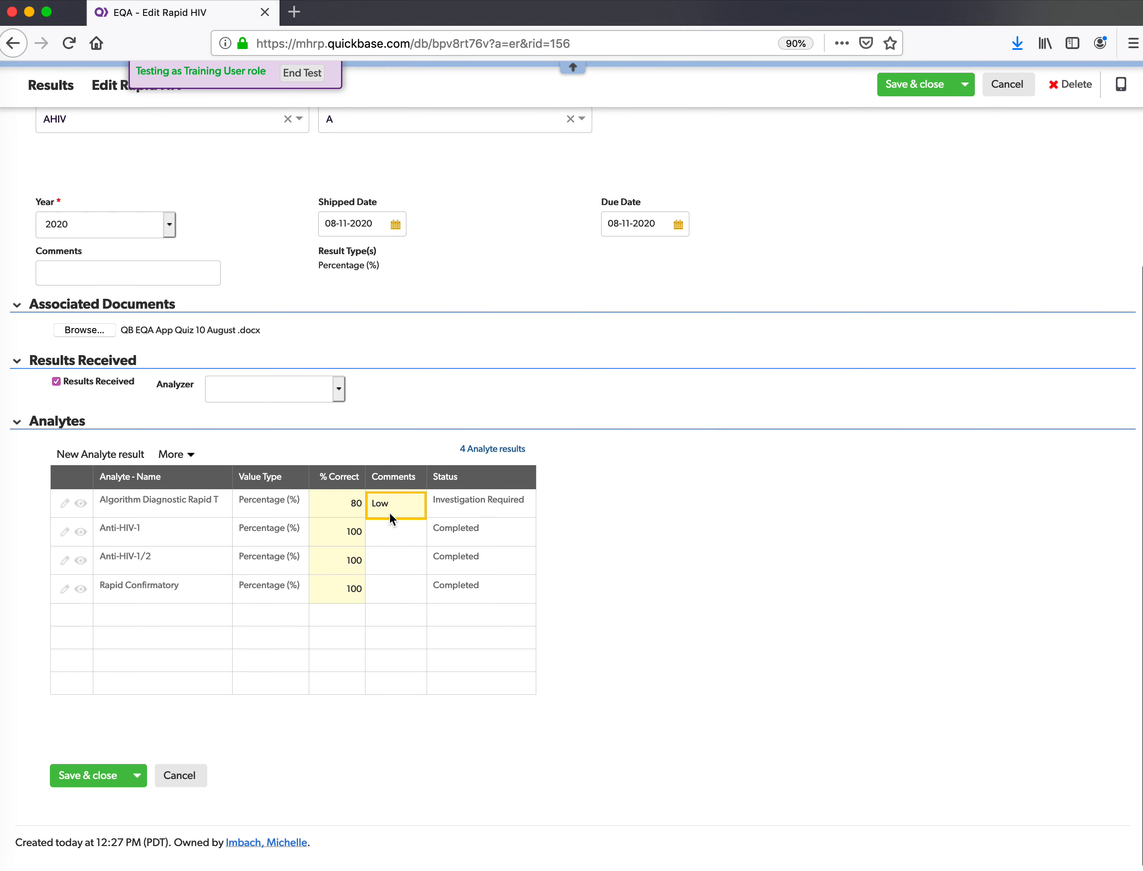
click(389, 512)
- Set the first analyte's comment to blank and save record 156 as Pending Investigation
click(416, 476)
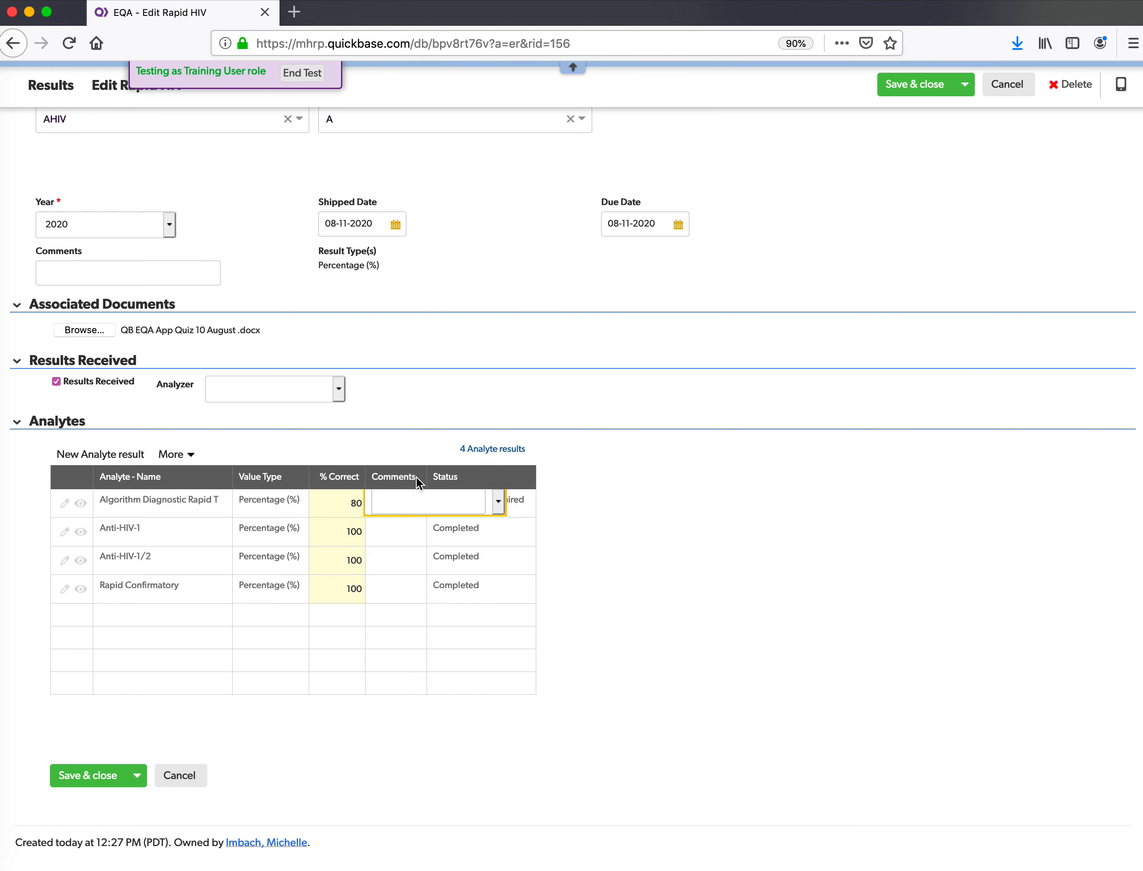
click(385, 681)
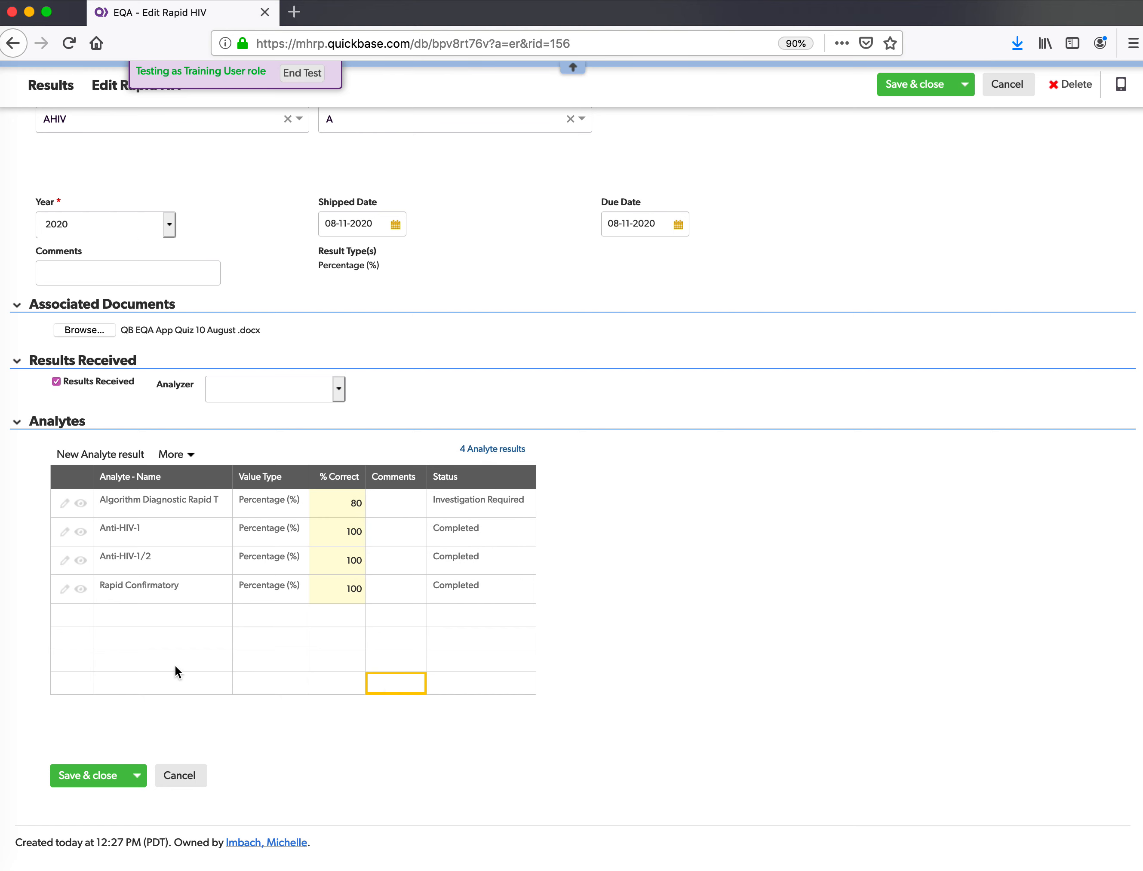
click(106, 785)
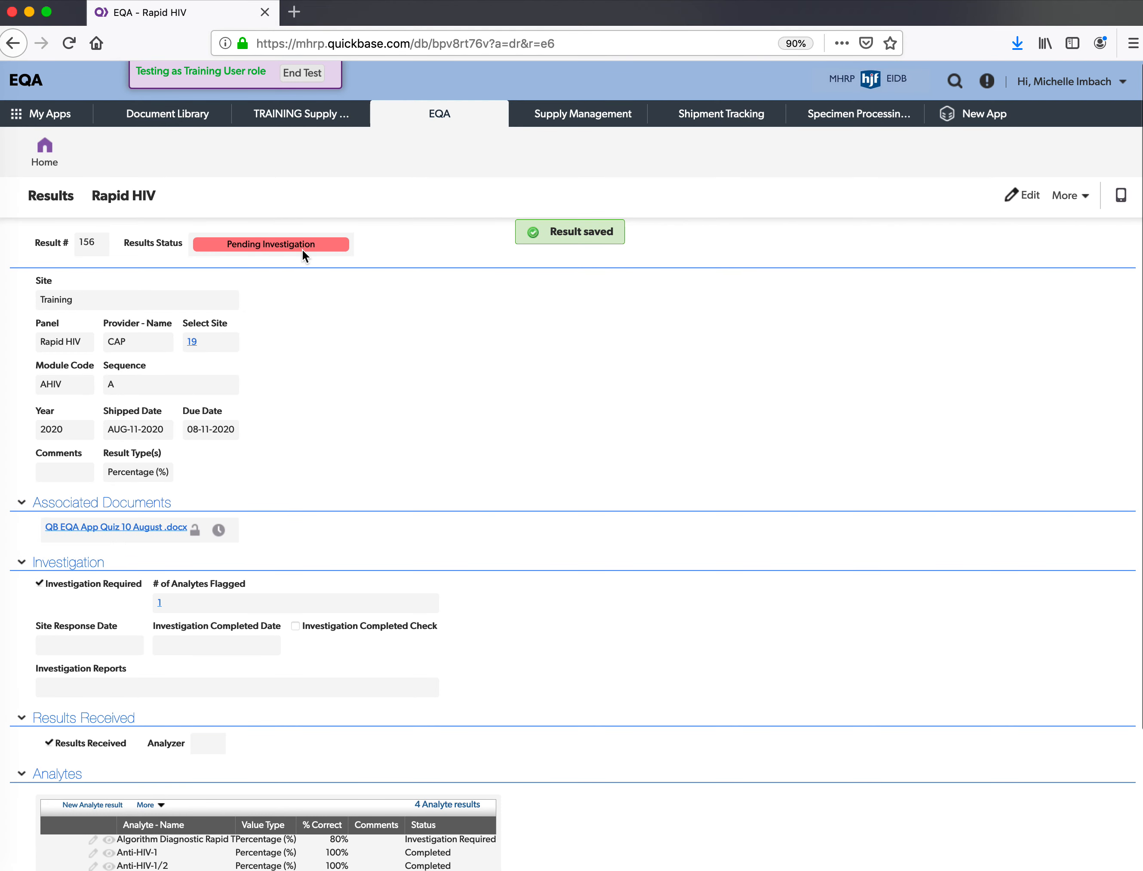
scroll(303, 252, down, 4)
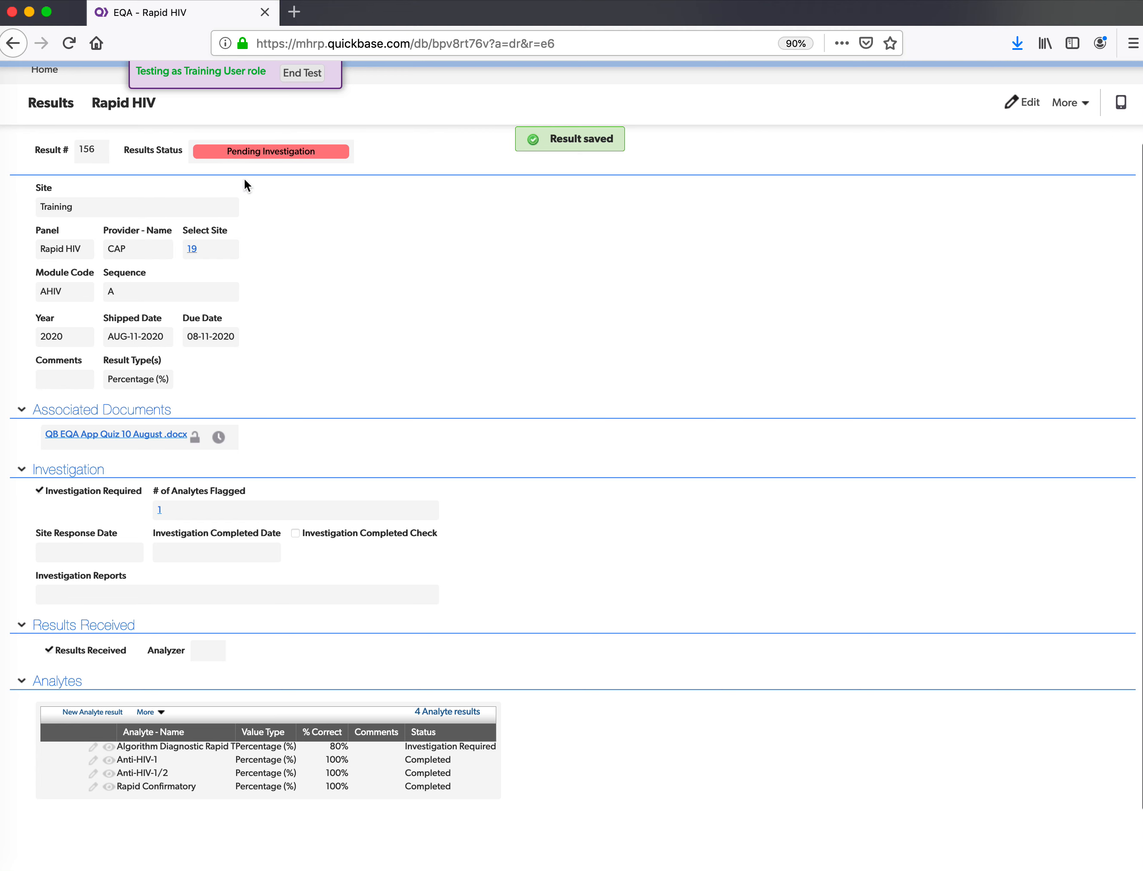
scroll(301, 233, up, 3)
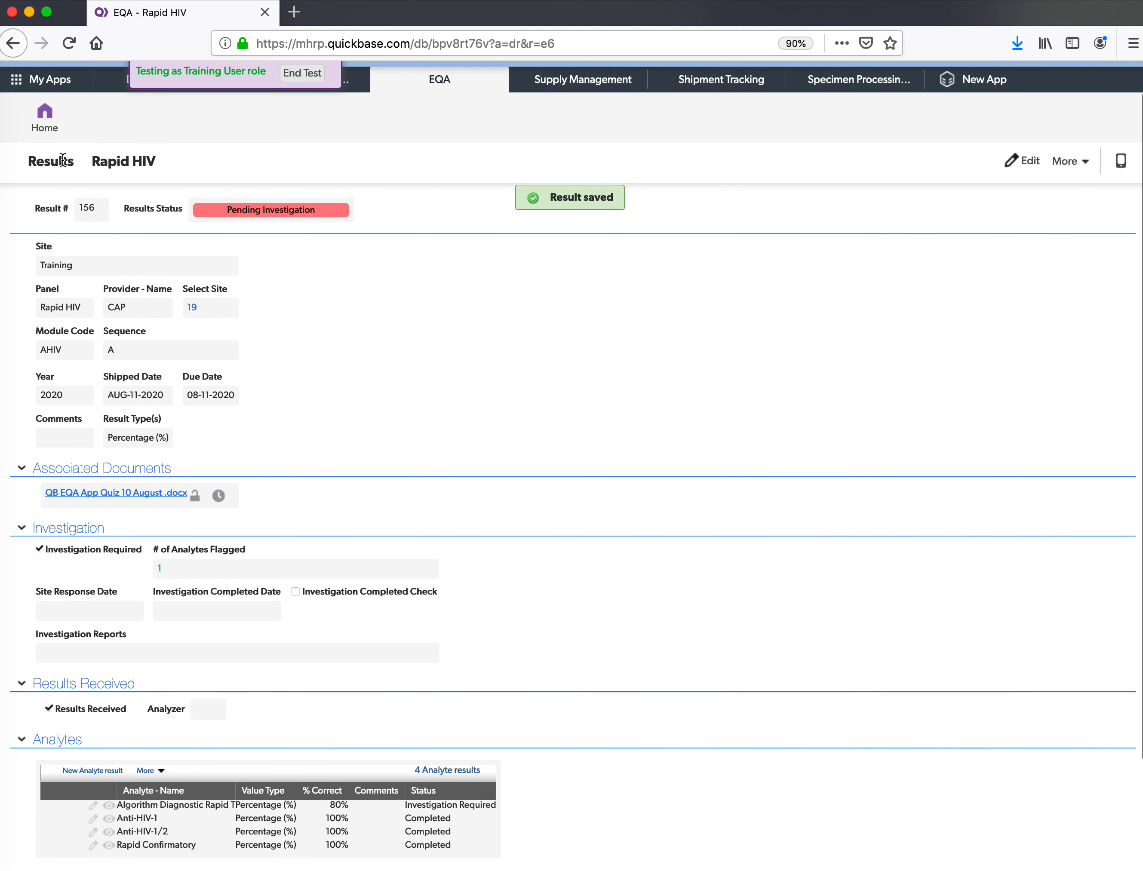
- Return to the Site Dashboard and open Rapid HIV result 156 from All Results
click(52, 123)
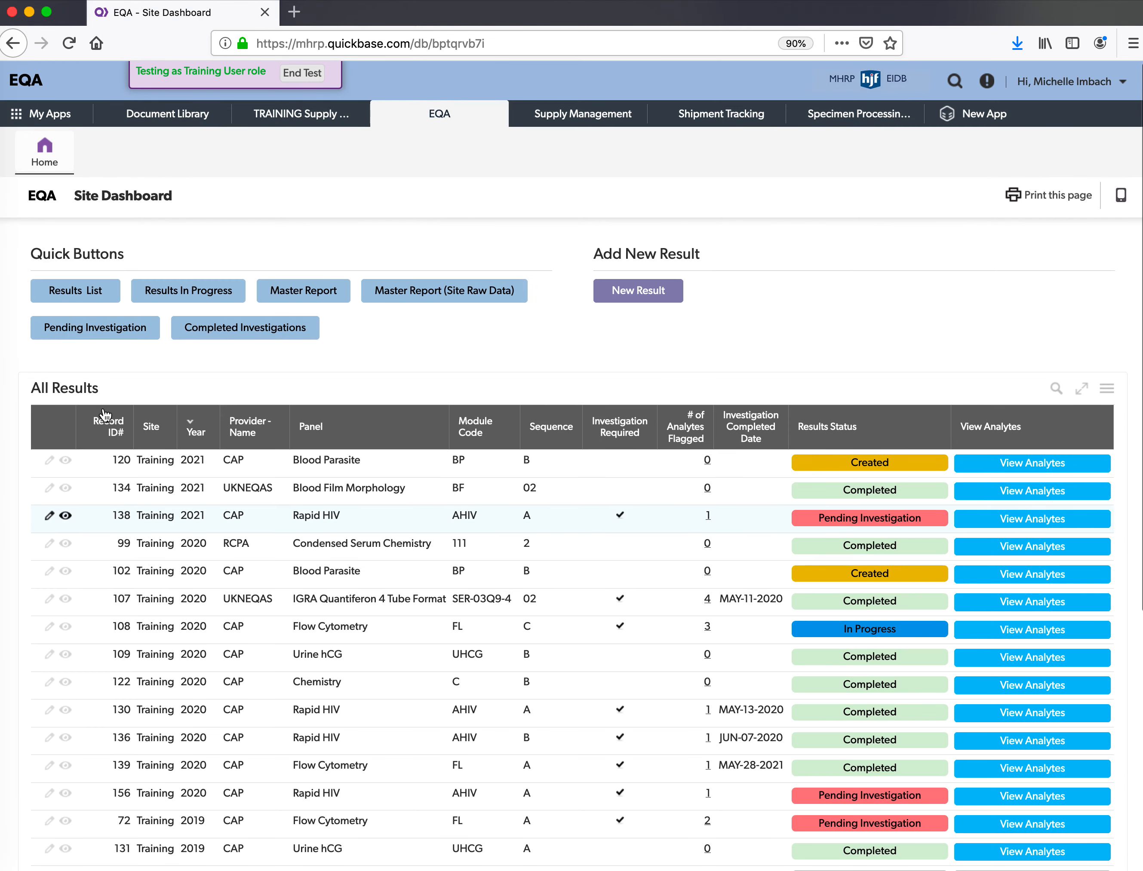
scroll(104, 409, down, 1)
scroll(105, 415, down, 5)
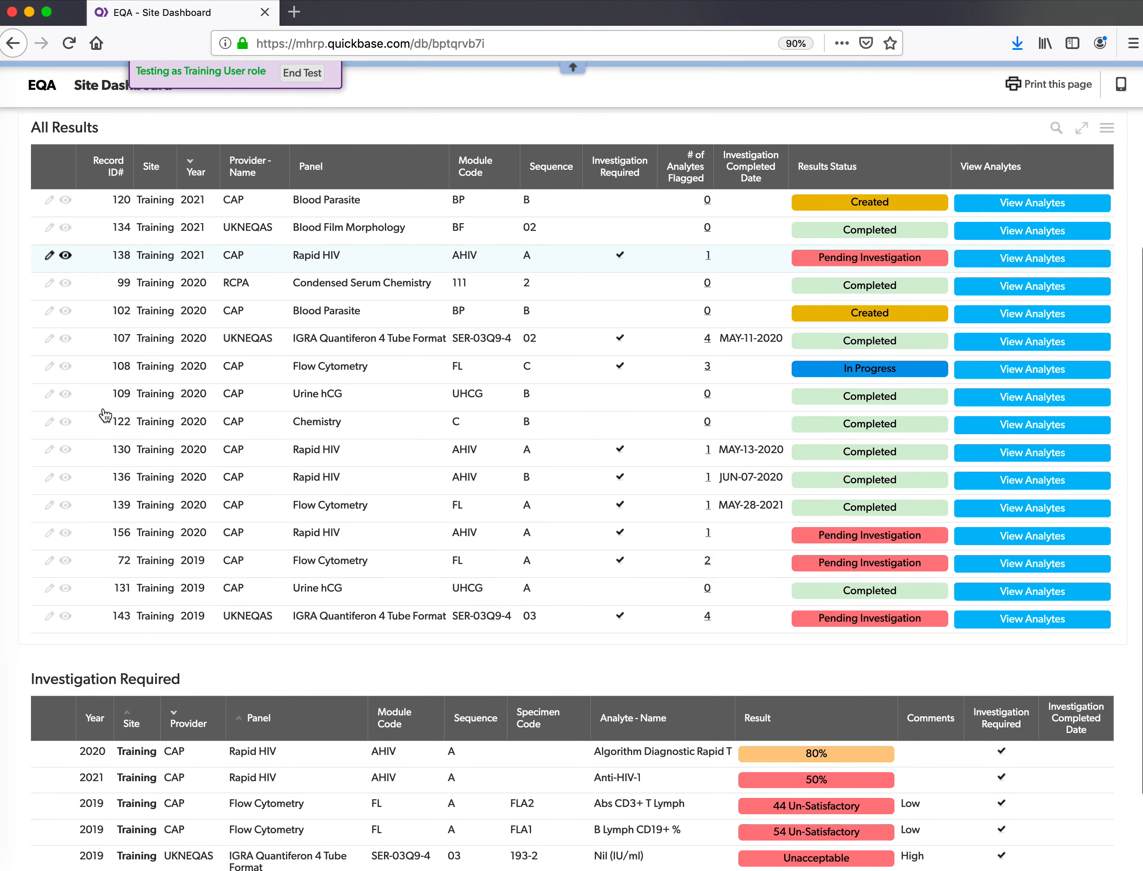
scroll(106, 415, down, 2)
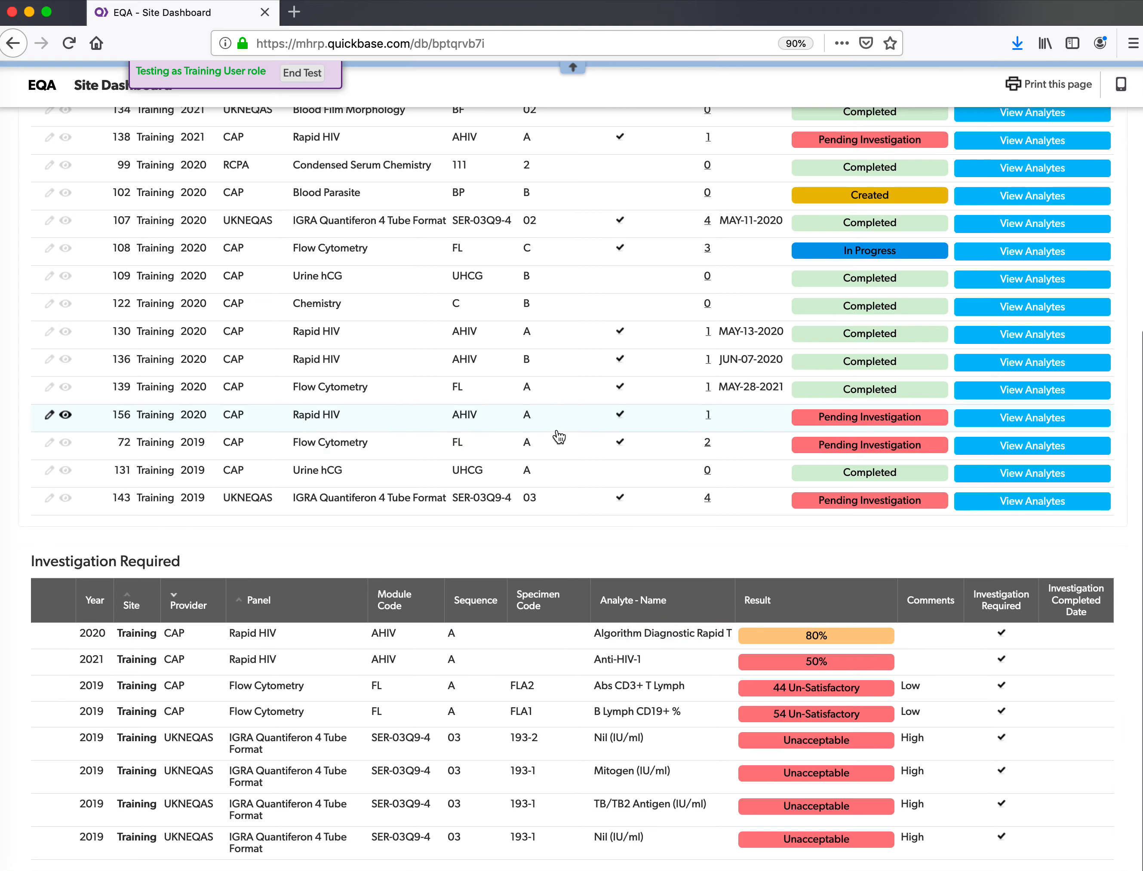
scroll(557, 434, up, 5)
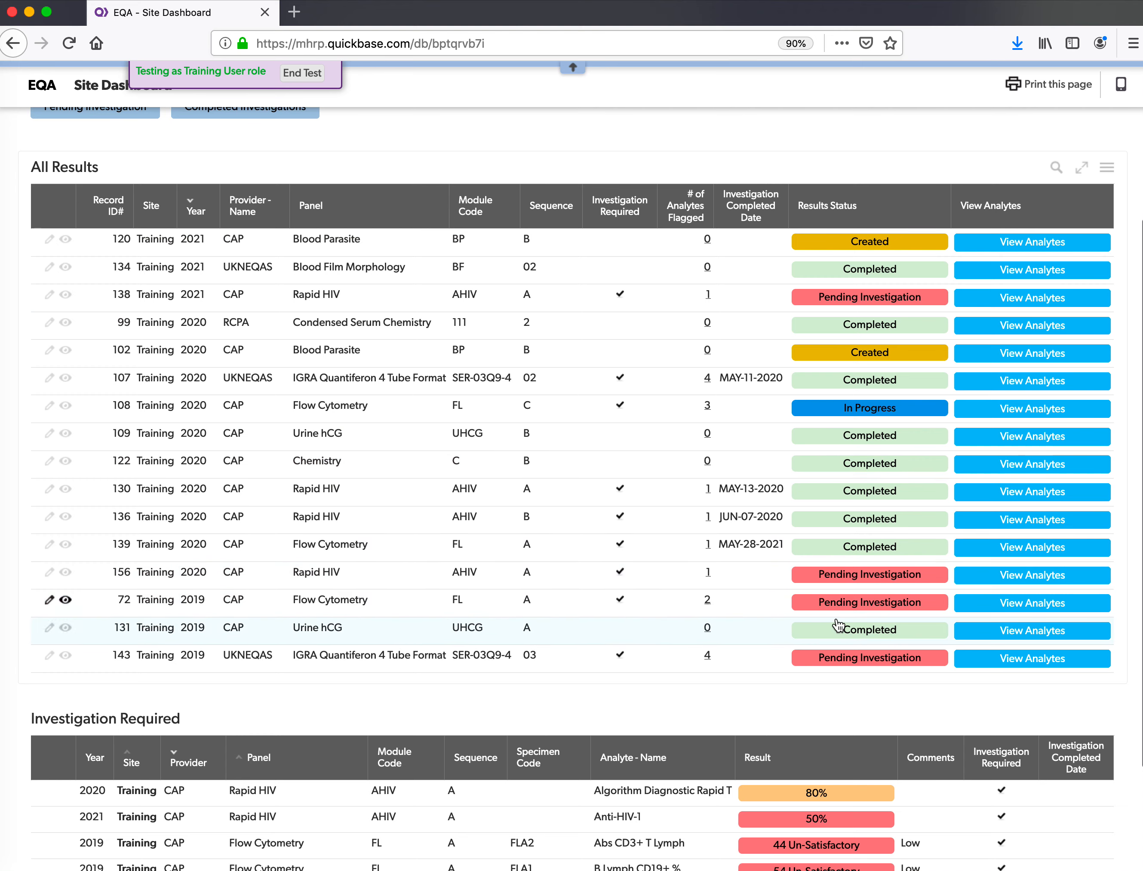
scroll(936, 592, down, 1)
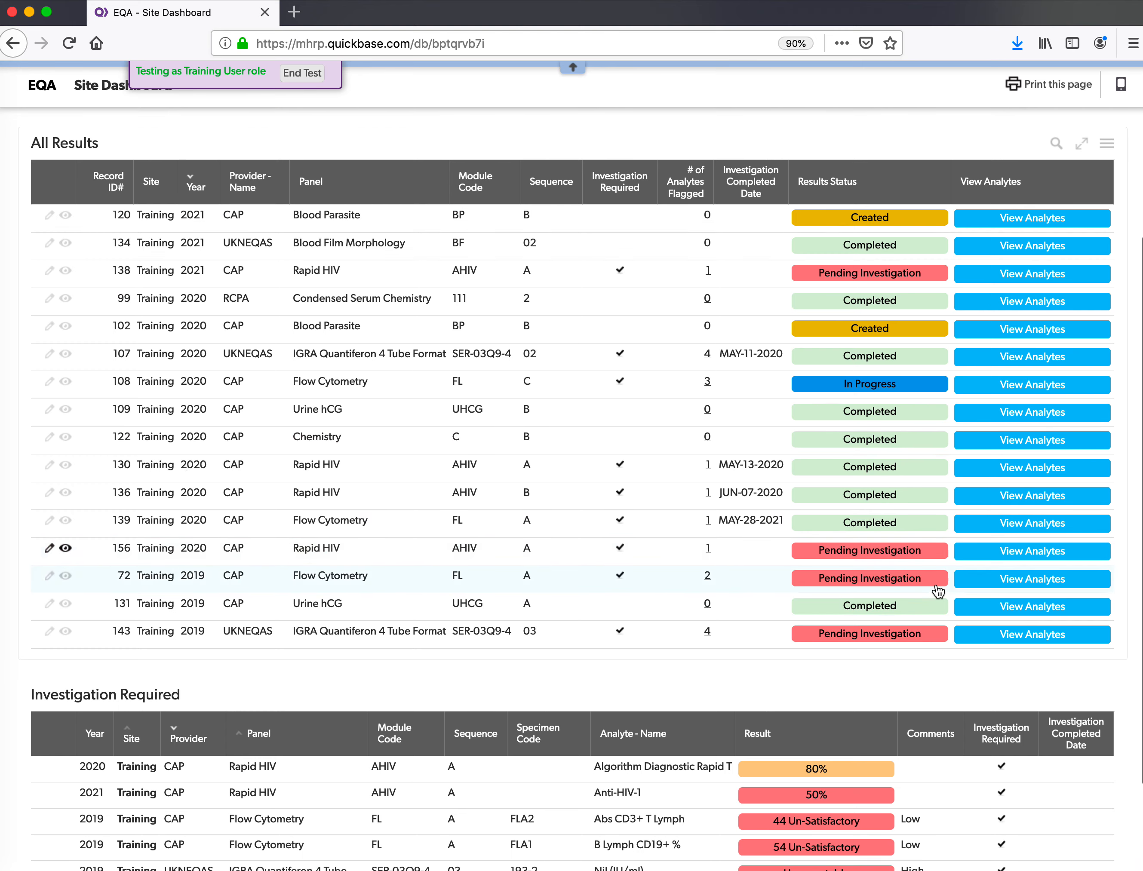
click(757, 559)
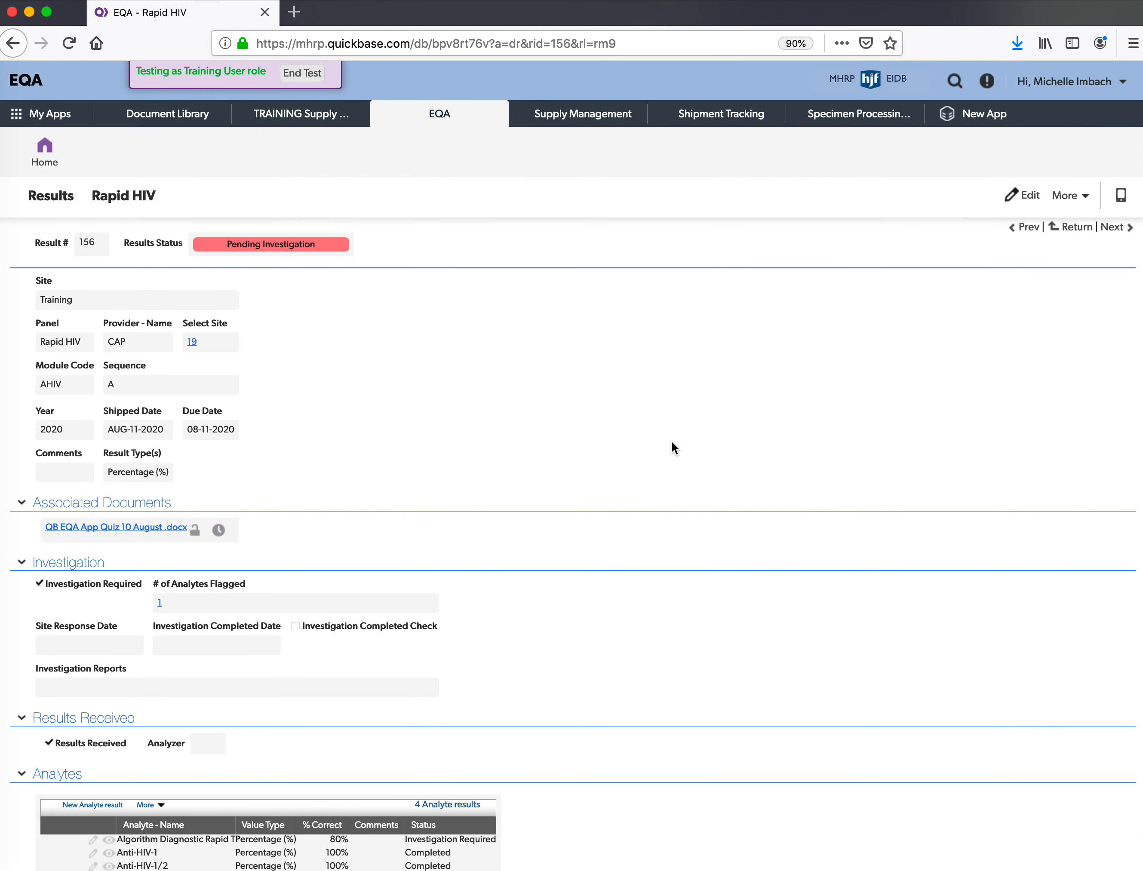
scroll(631, 376, down, 5)
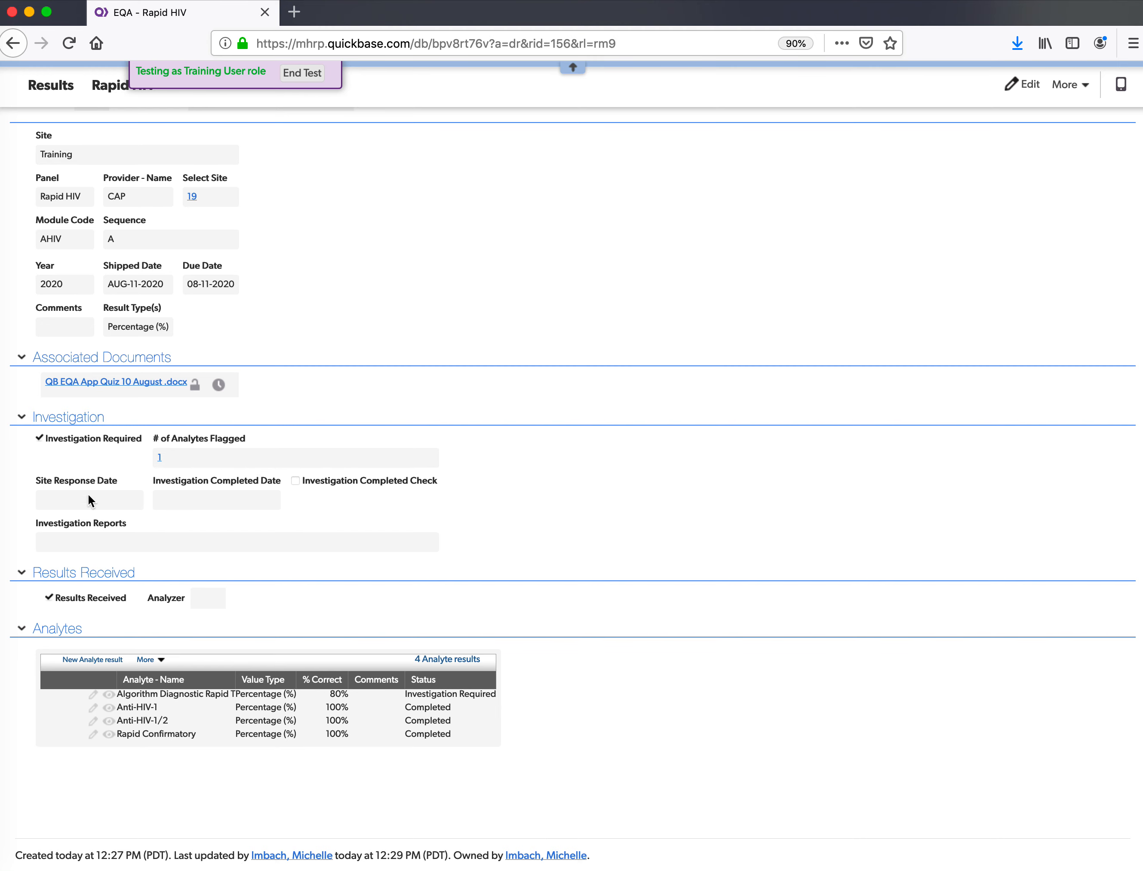
scroll(516, 565, up, 2)
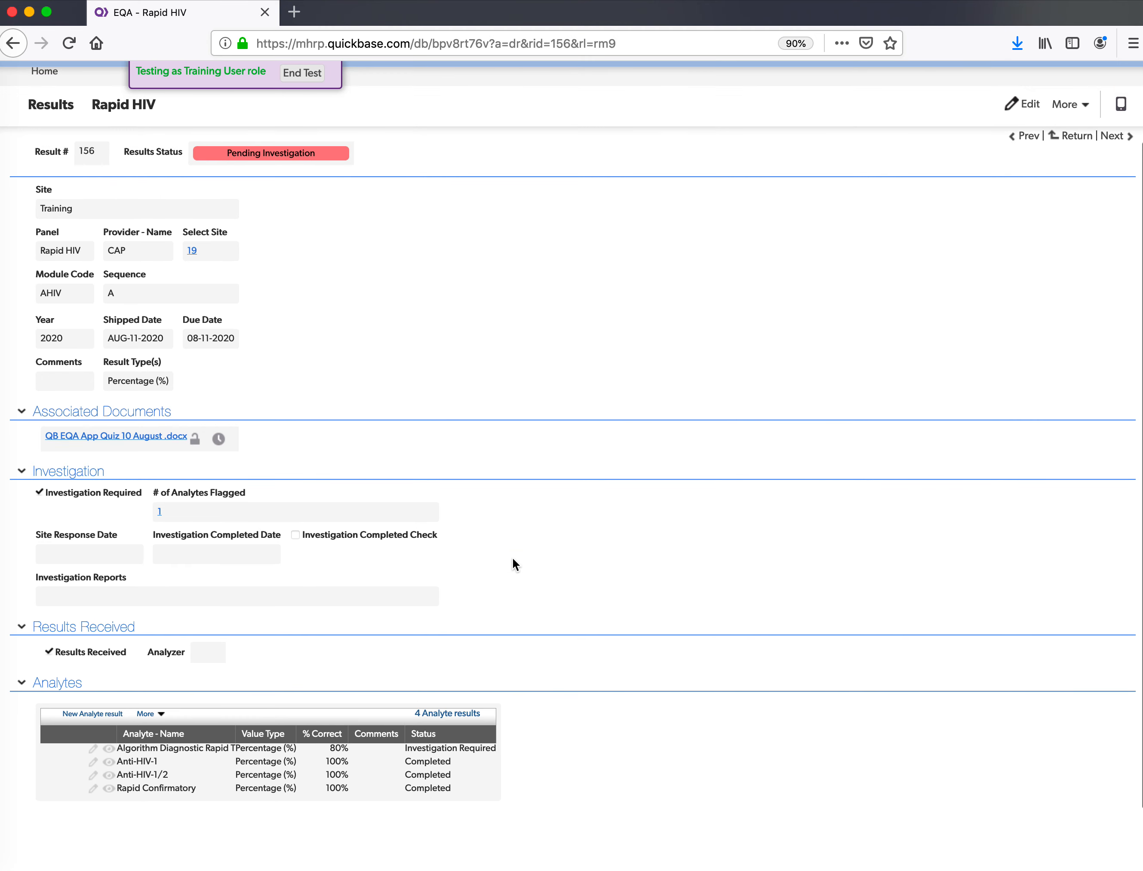
- Edit record 156 and pick August 13, 2020 for Site Response and Investigation Completed dates
click(1023, 104)
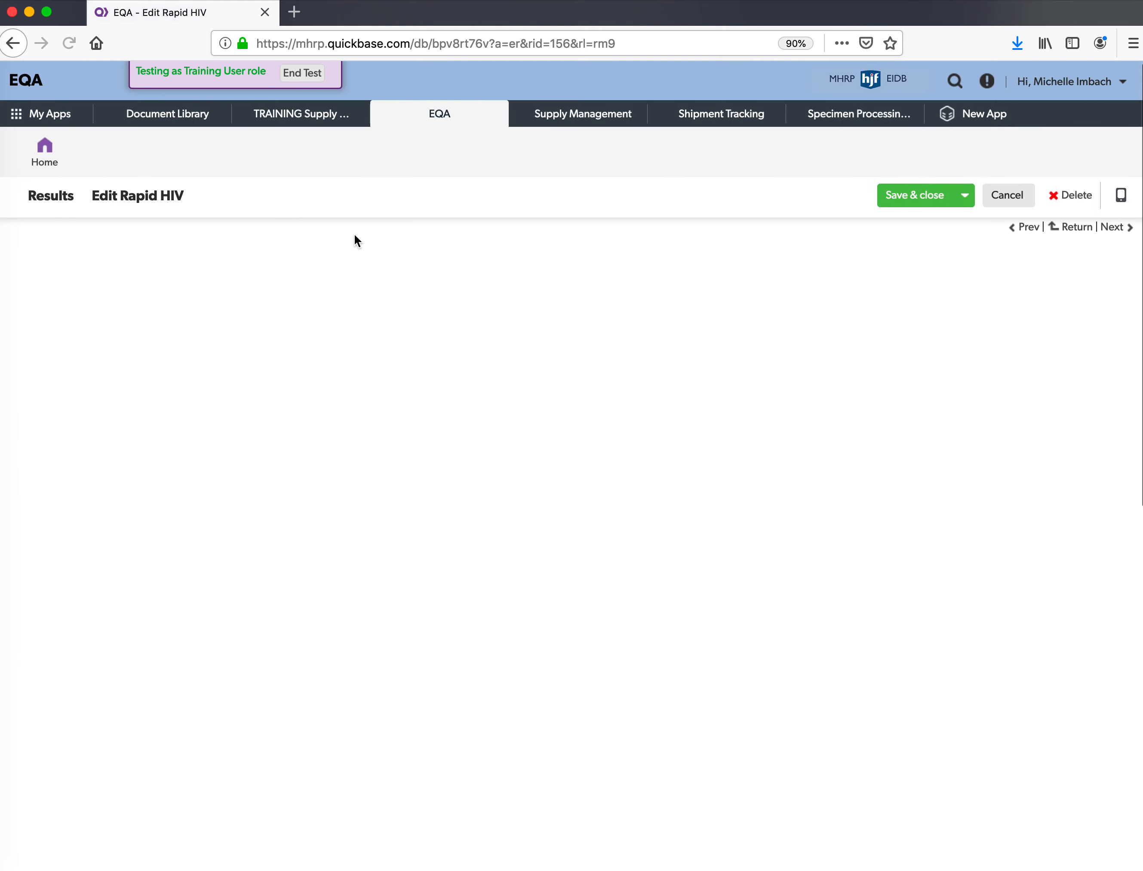
scroll(236, 467, down, 5)
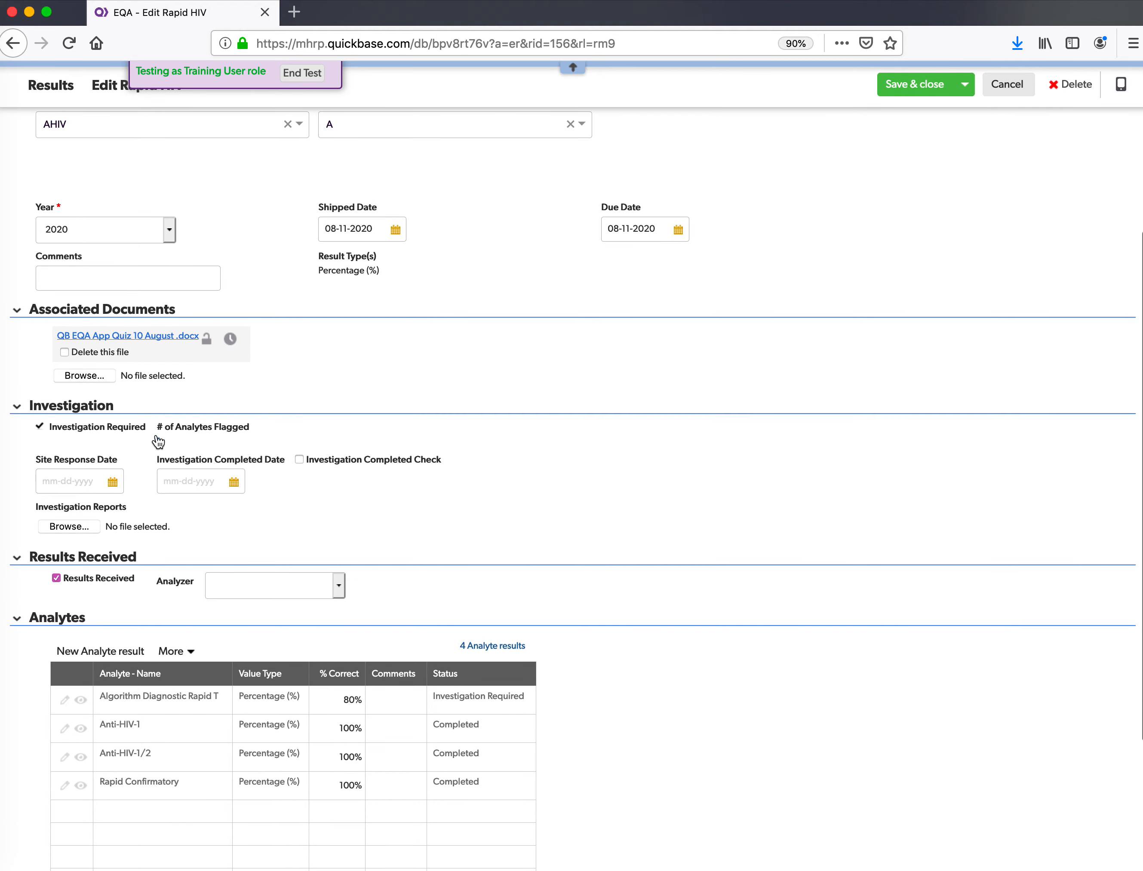
click(113, 481)
click(163, 587)
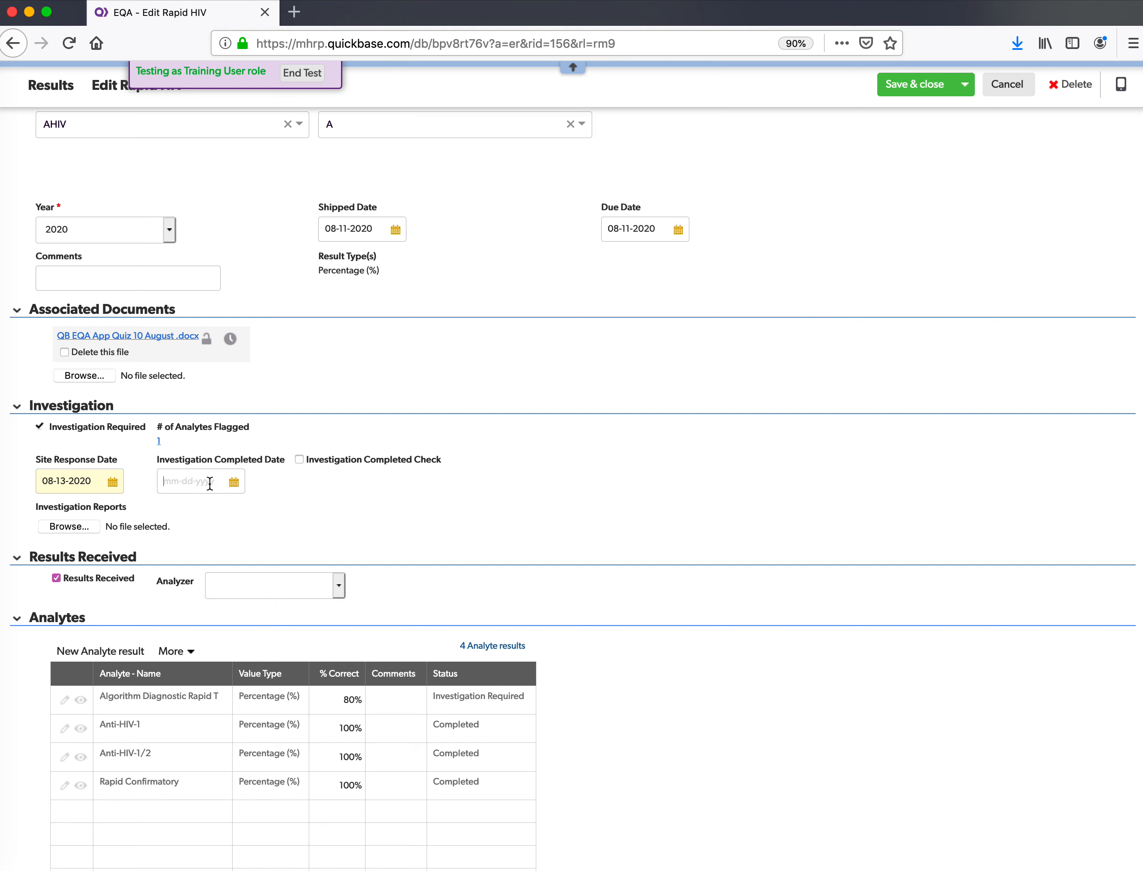
click(175, 477)
click(235, 485)
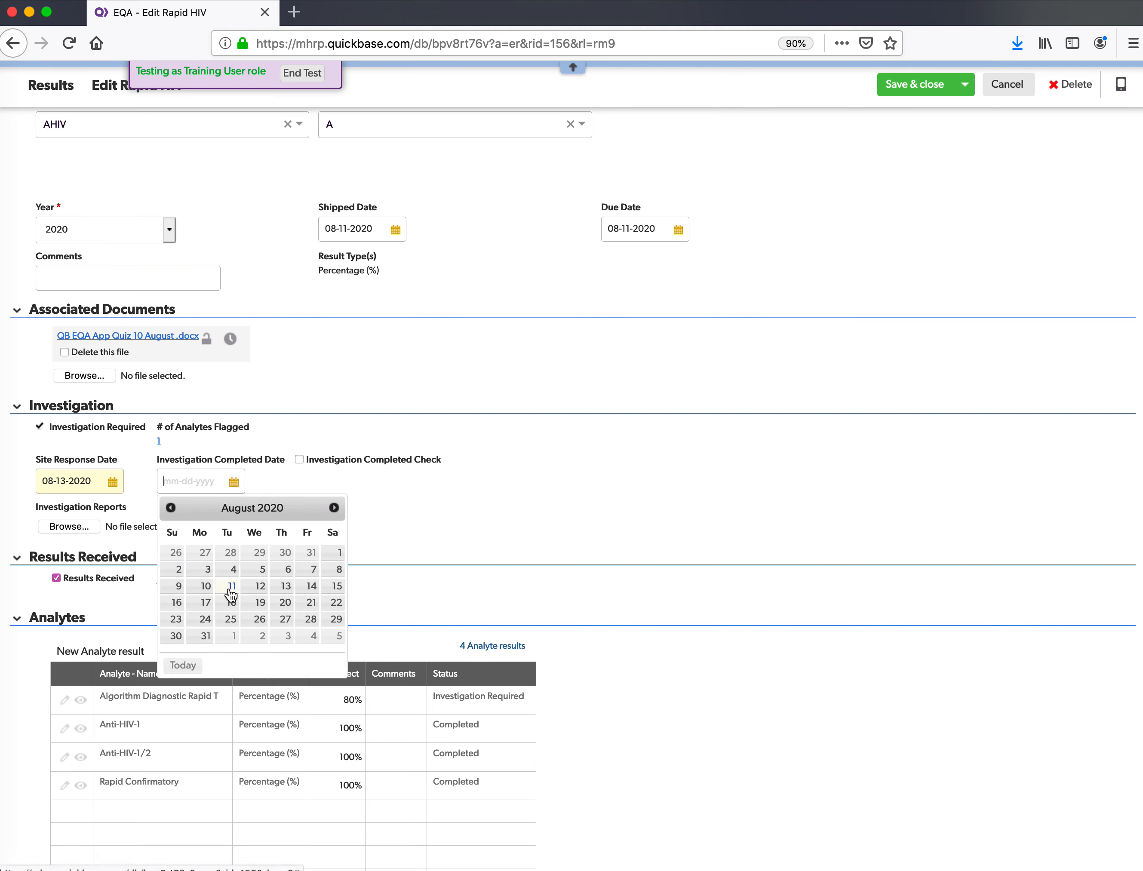
click(284, 587)
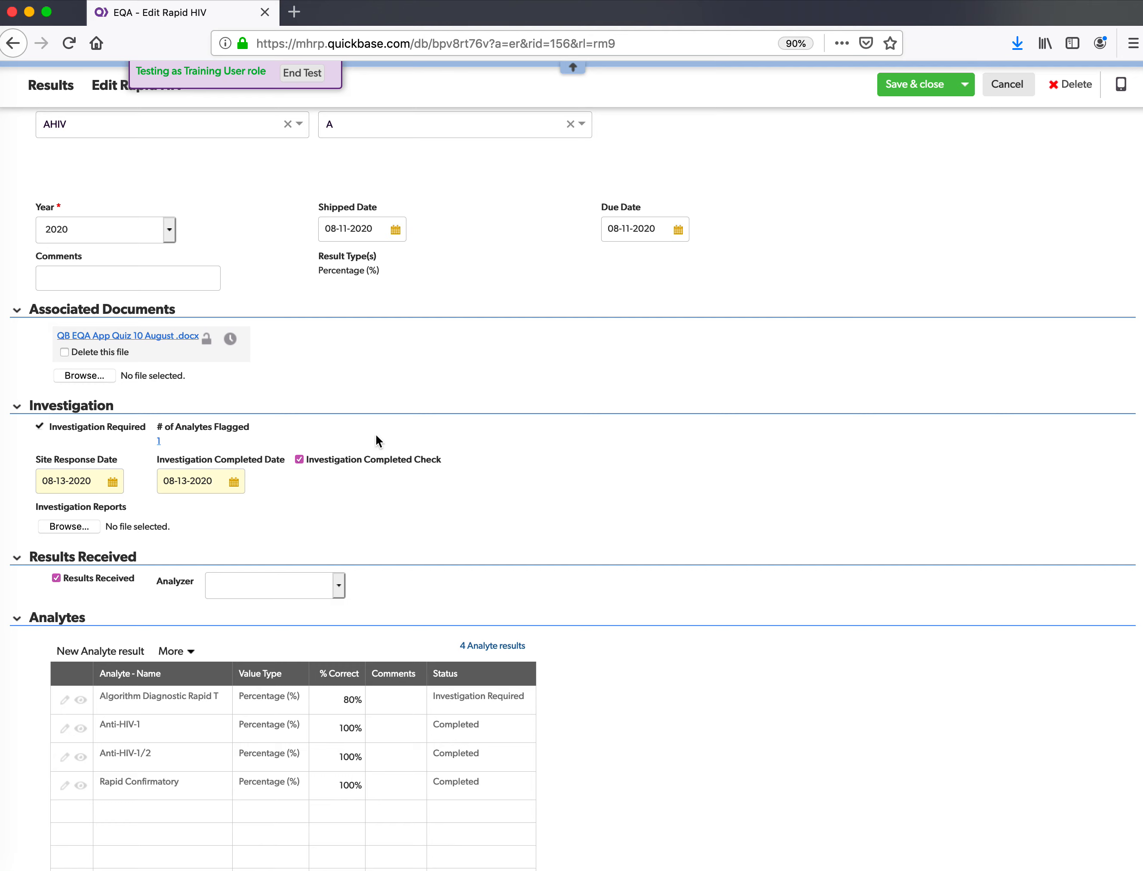
- Upload 'QB EQA App Quiz 10 August .docx' under Investigation Reports and save record 156
click(70, 527)
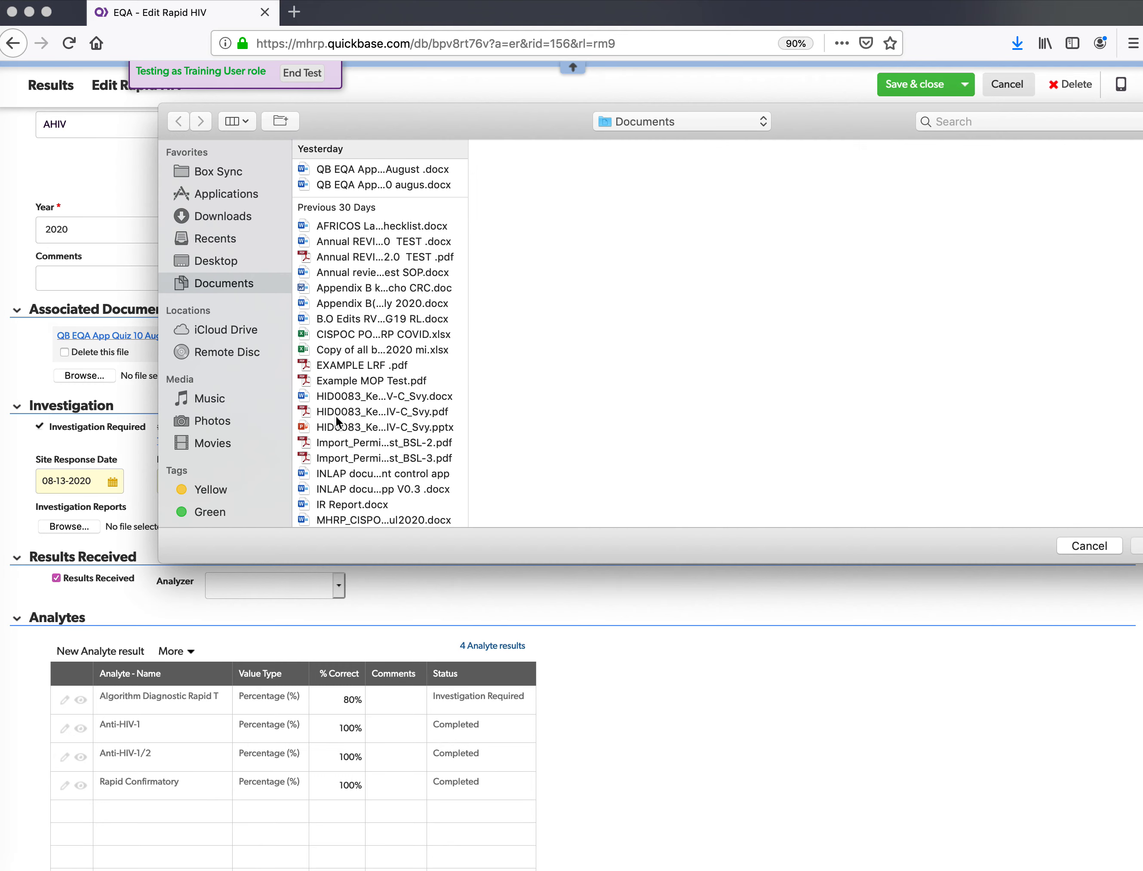
click(406, 169)
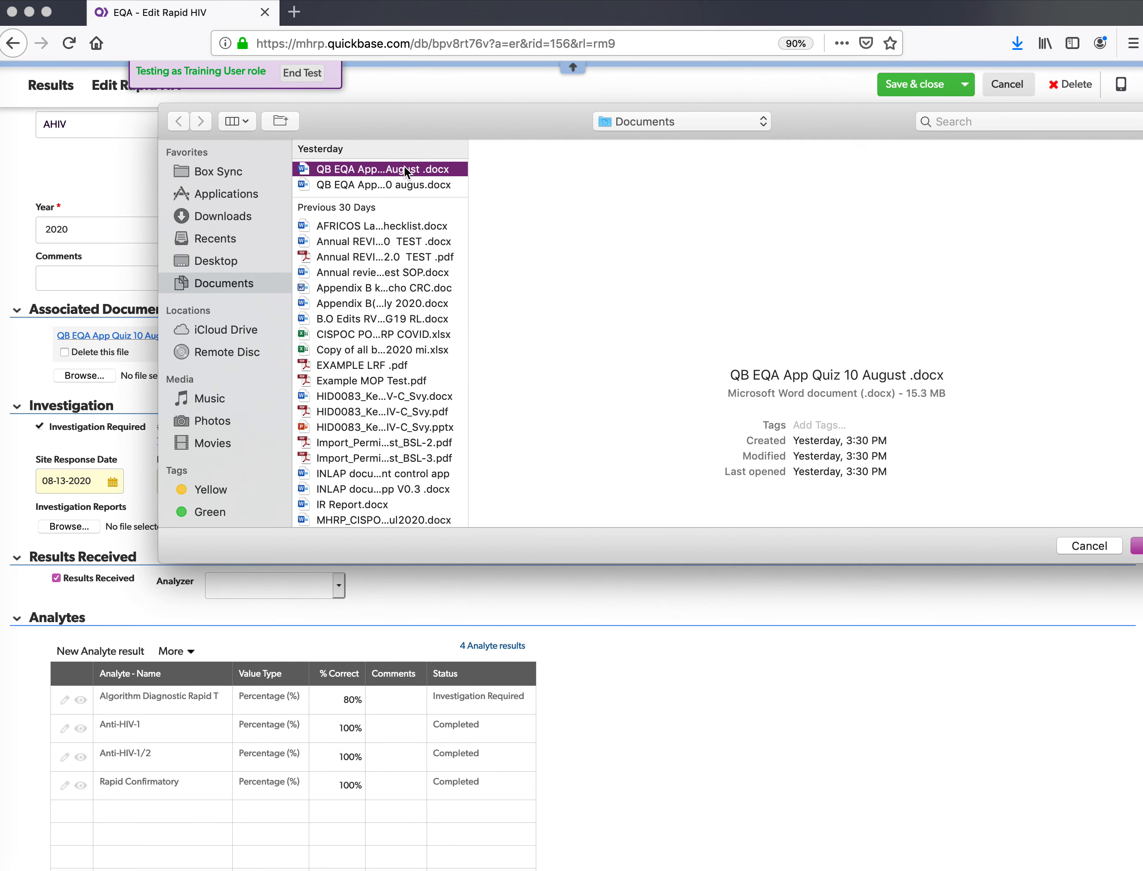
click(1137, 547)
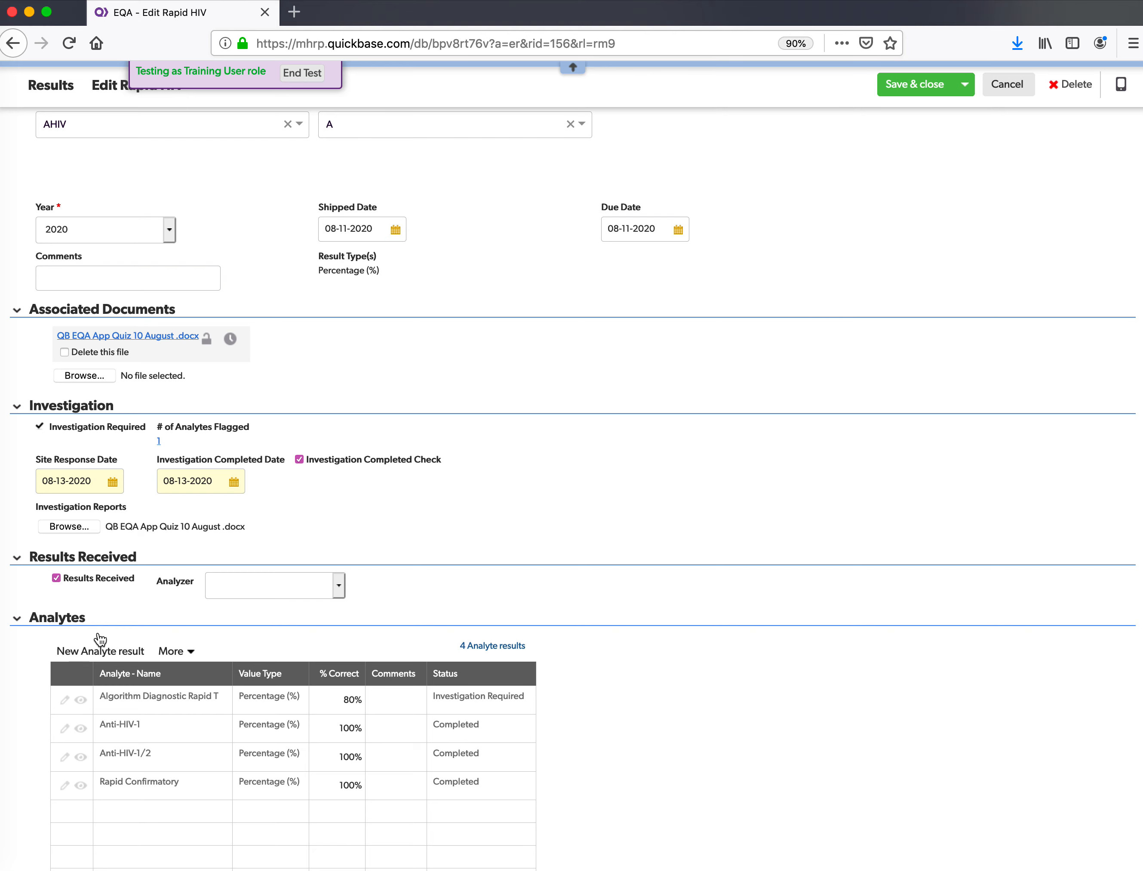
scroll(276, 473, down, 1)
scroll(650, 398, up, 5)
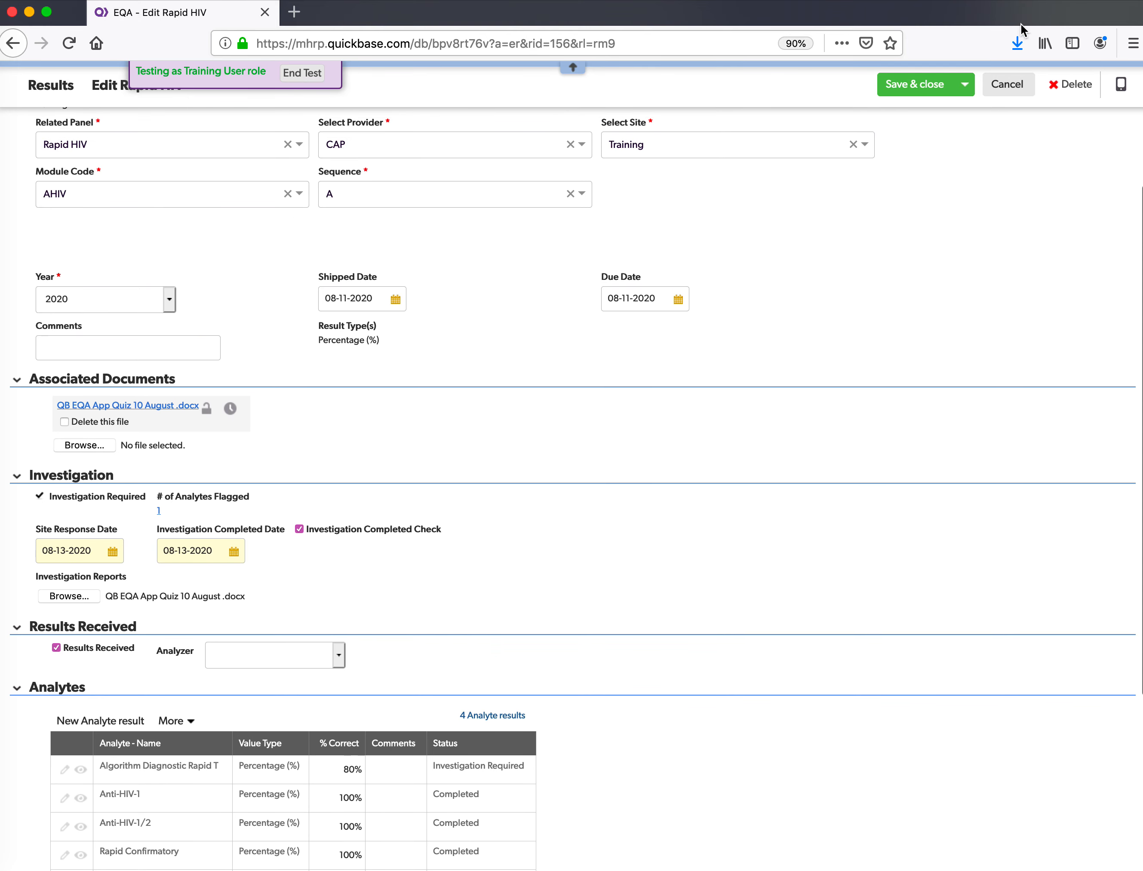
click(921, 91)
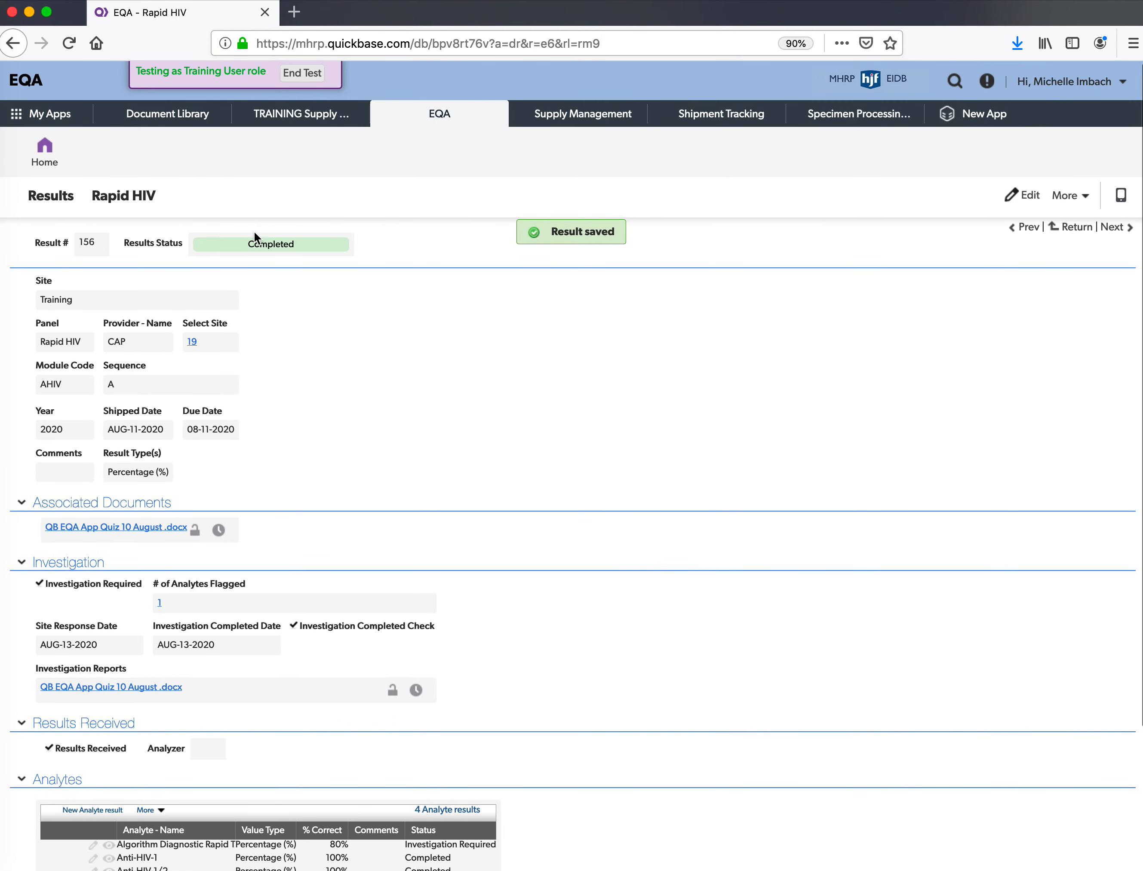
- Scroll down saved record 156 to check the attached report and investigation dates
scroll(270, 263, down, 4)
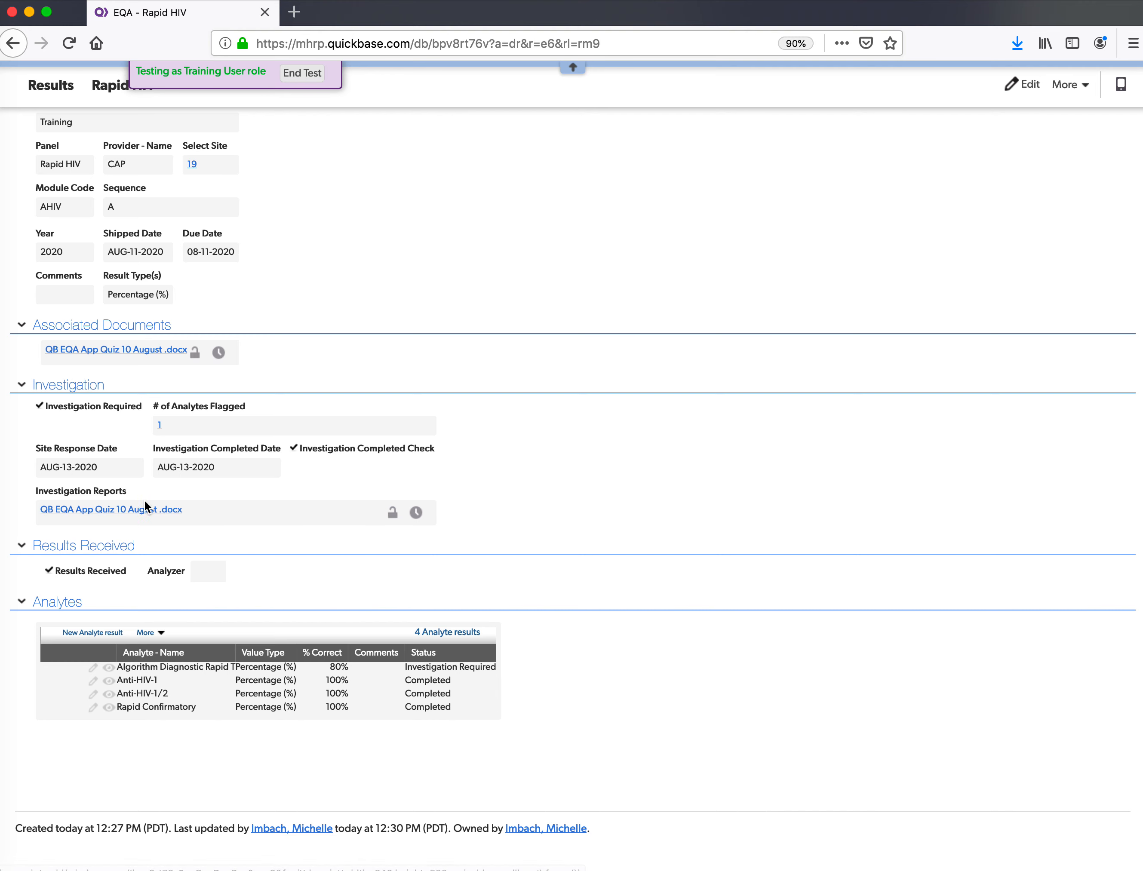
click(416, 513)
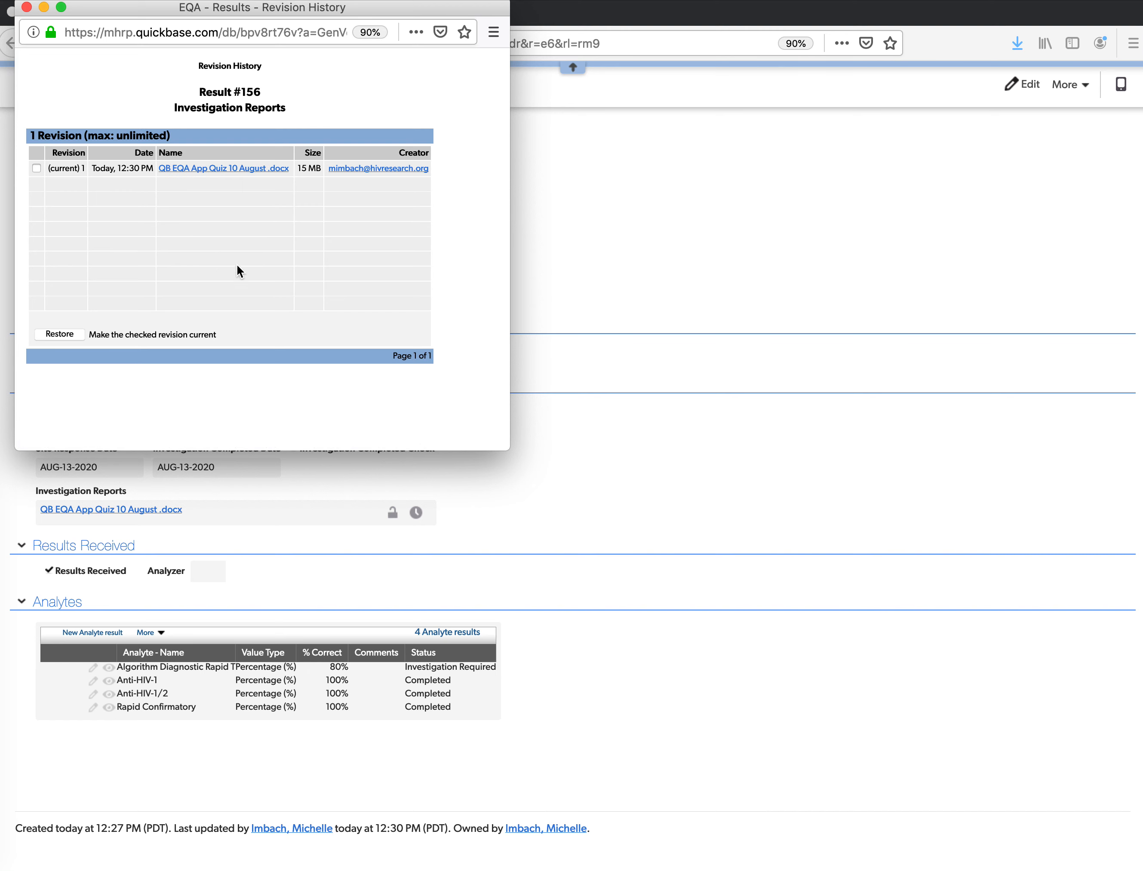
click(26, 7)
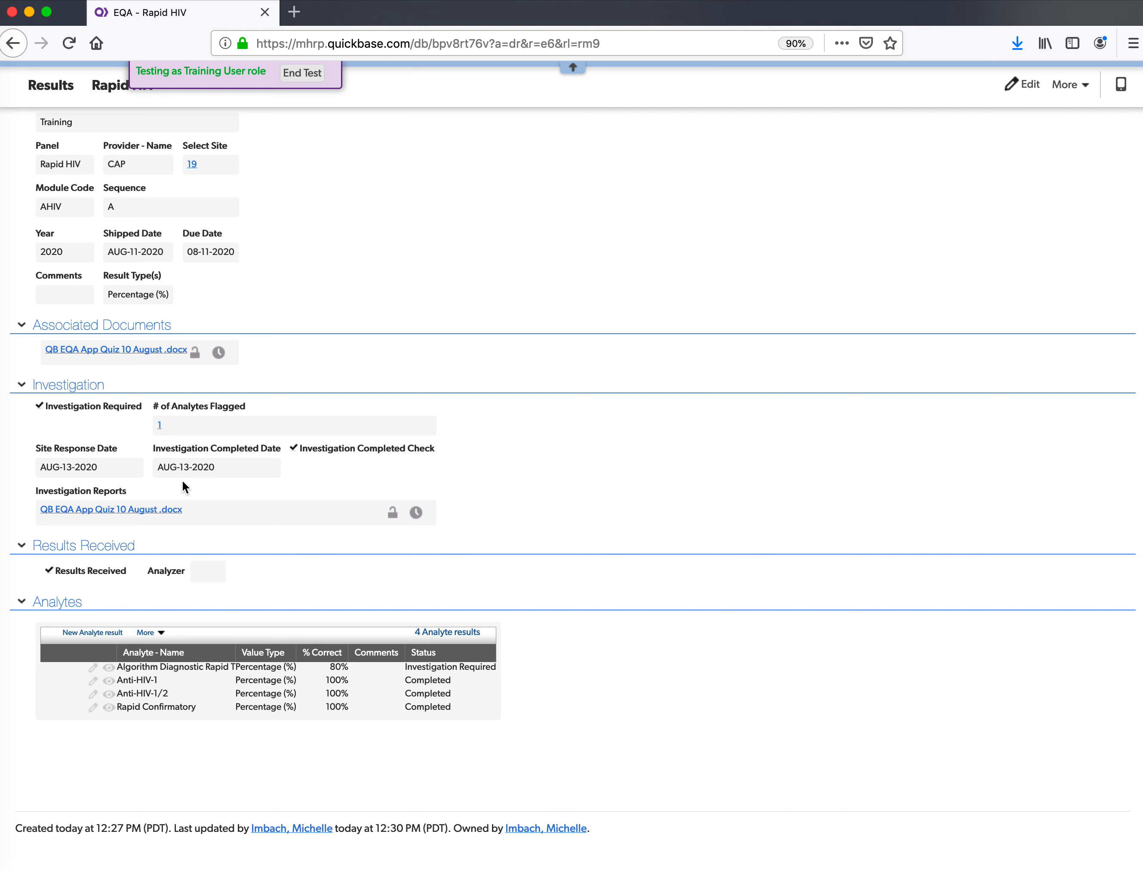
scroll(182, 480, up, 5)
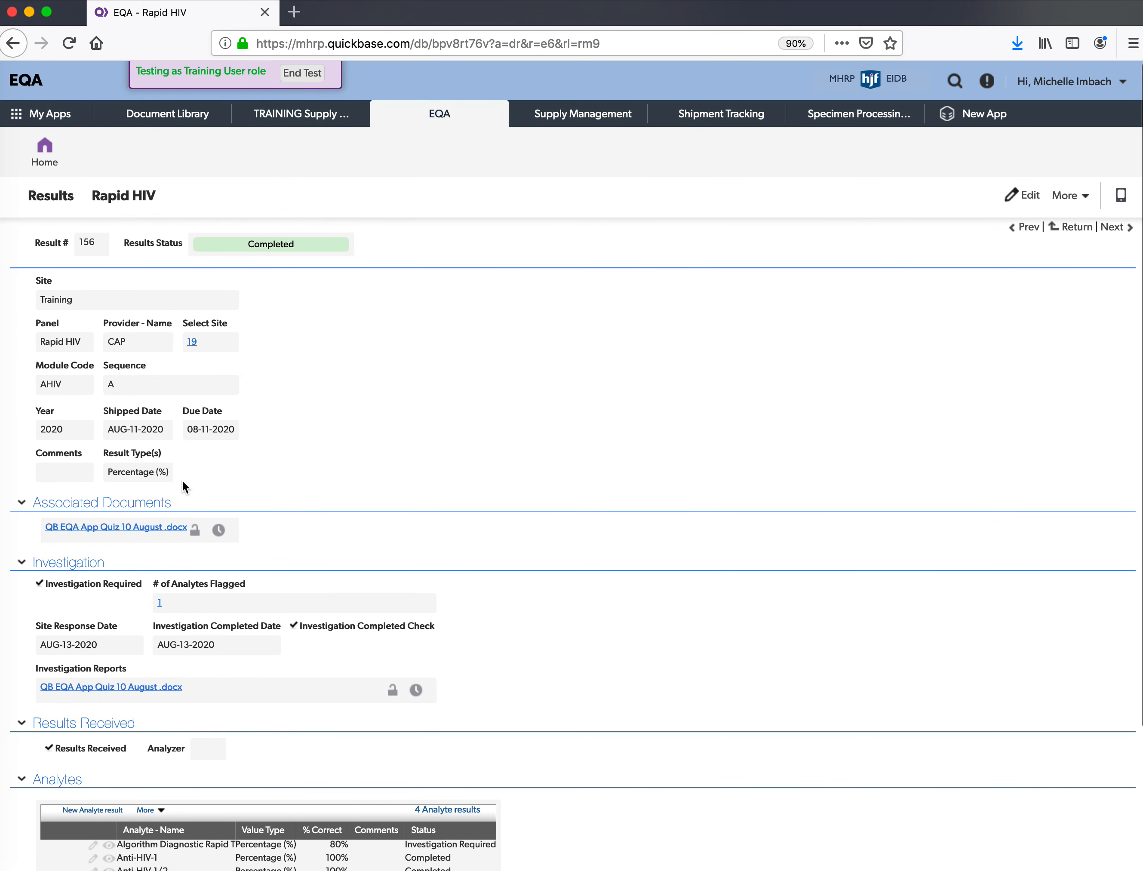
- Go back to the Site Dashboard home and open the Site Panel Result List of 16 results
click(44, 152)
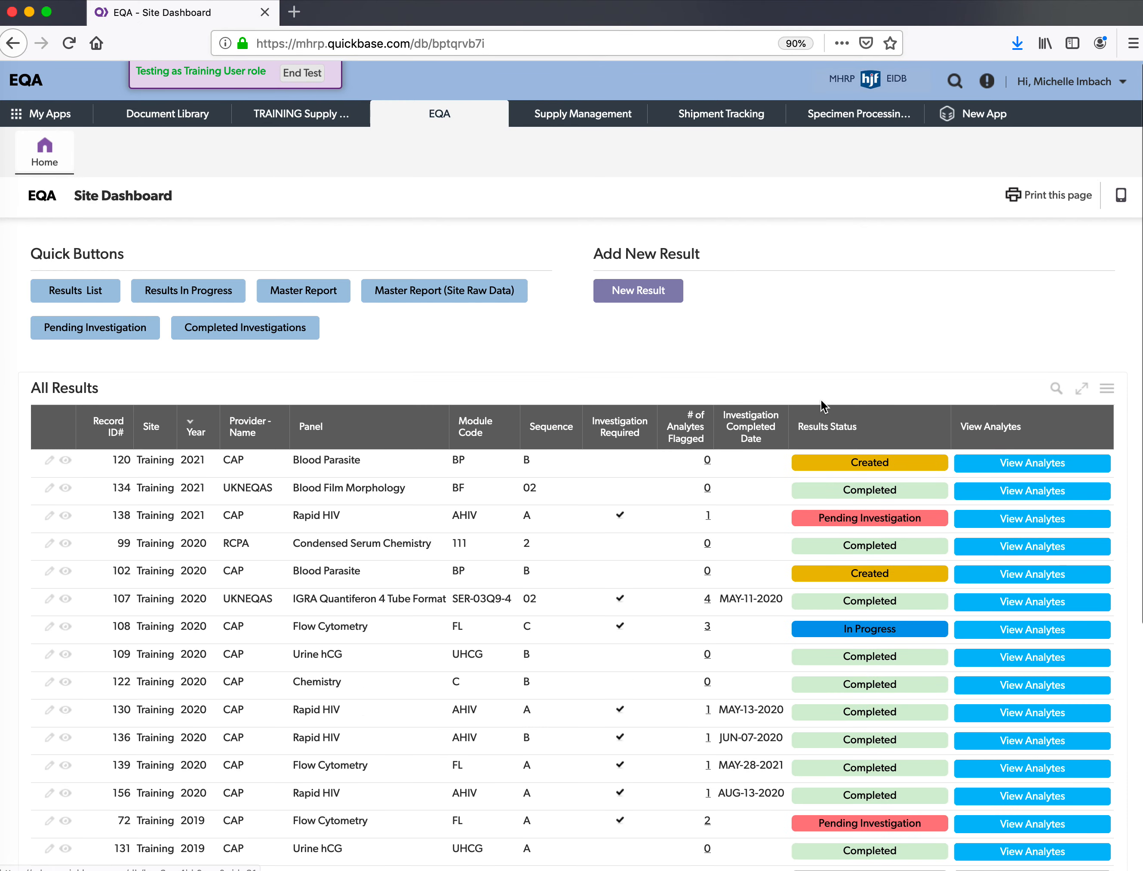
scroll(821, 401, down, 2)
scroll(821, 401, up, 2)
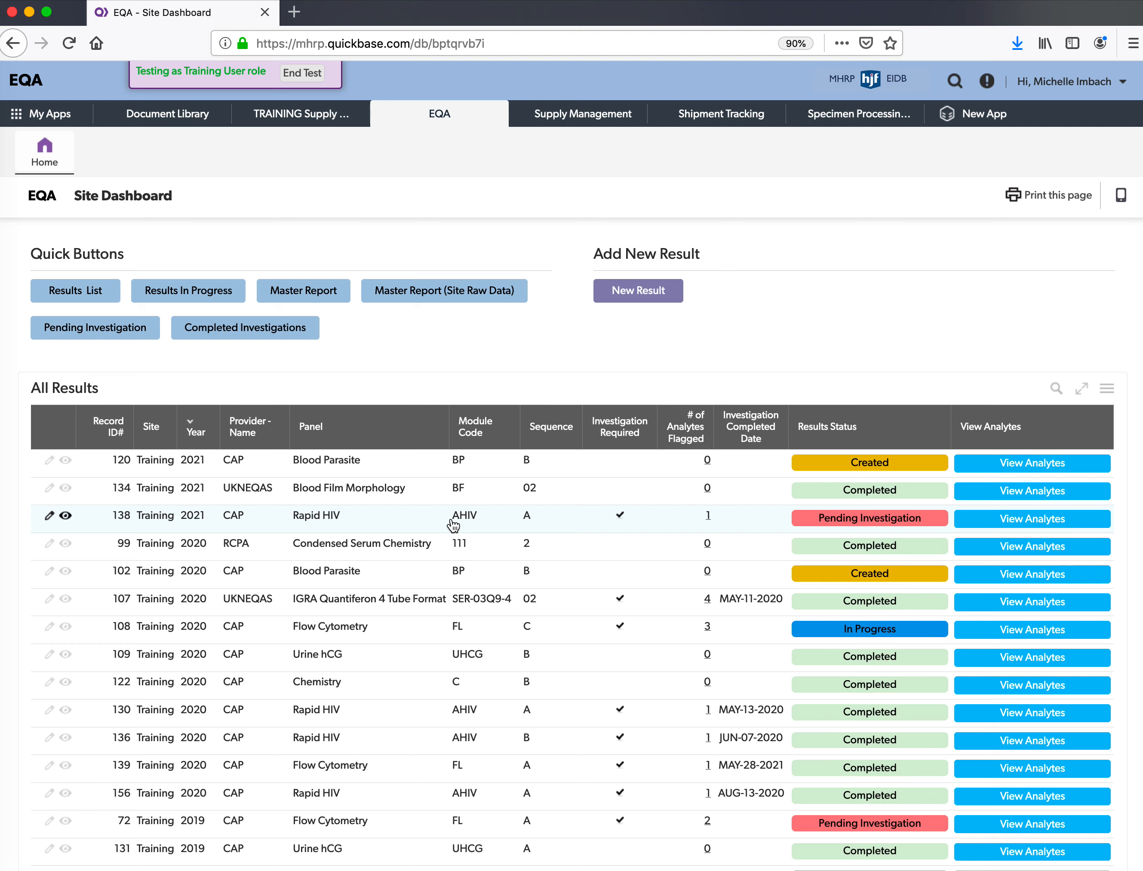
click(66, 294)
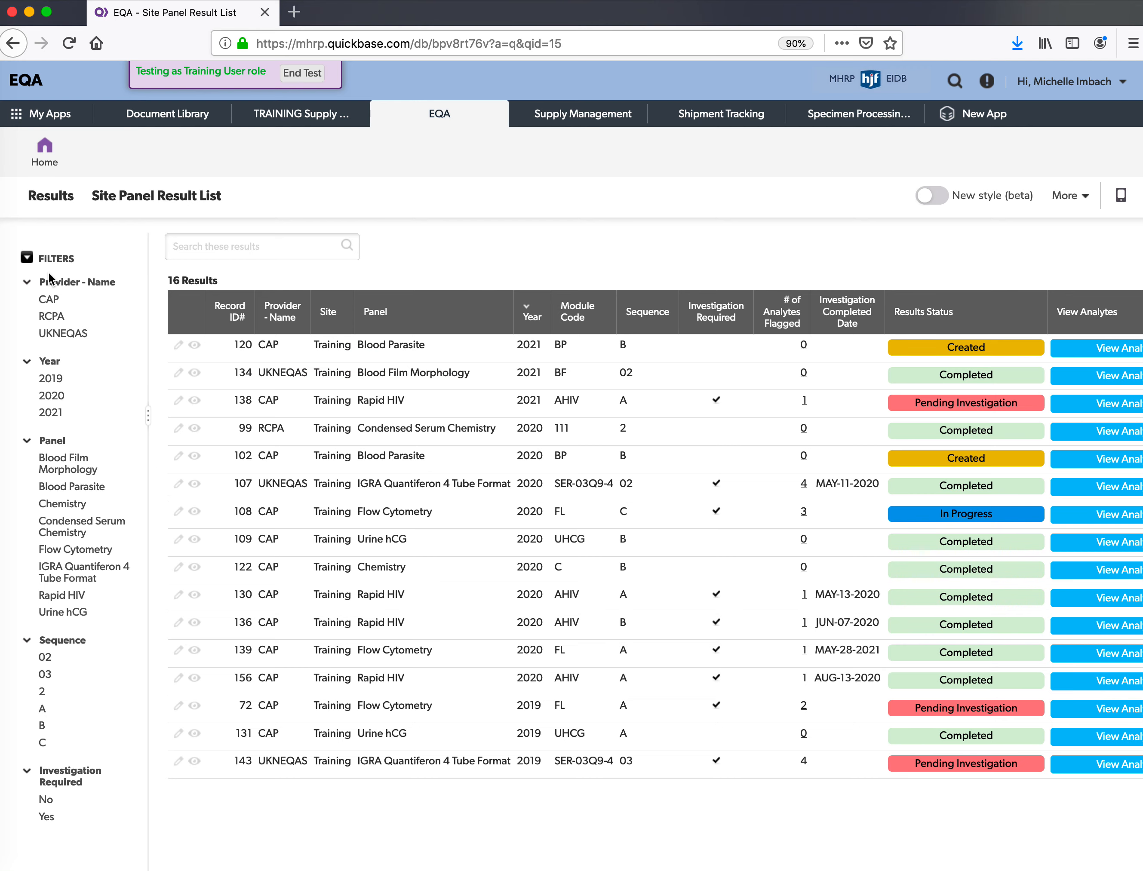
- Filter the results list to the Rapid HIV panel and open result 138
scroll(40, 398, down, 2)
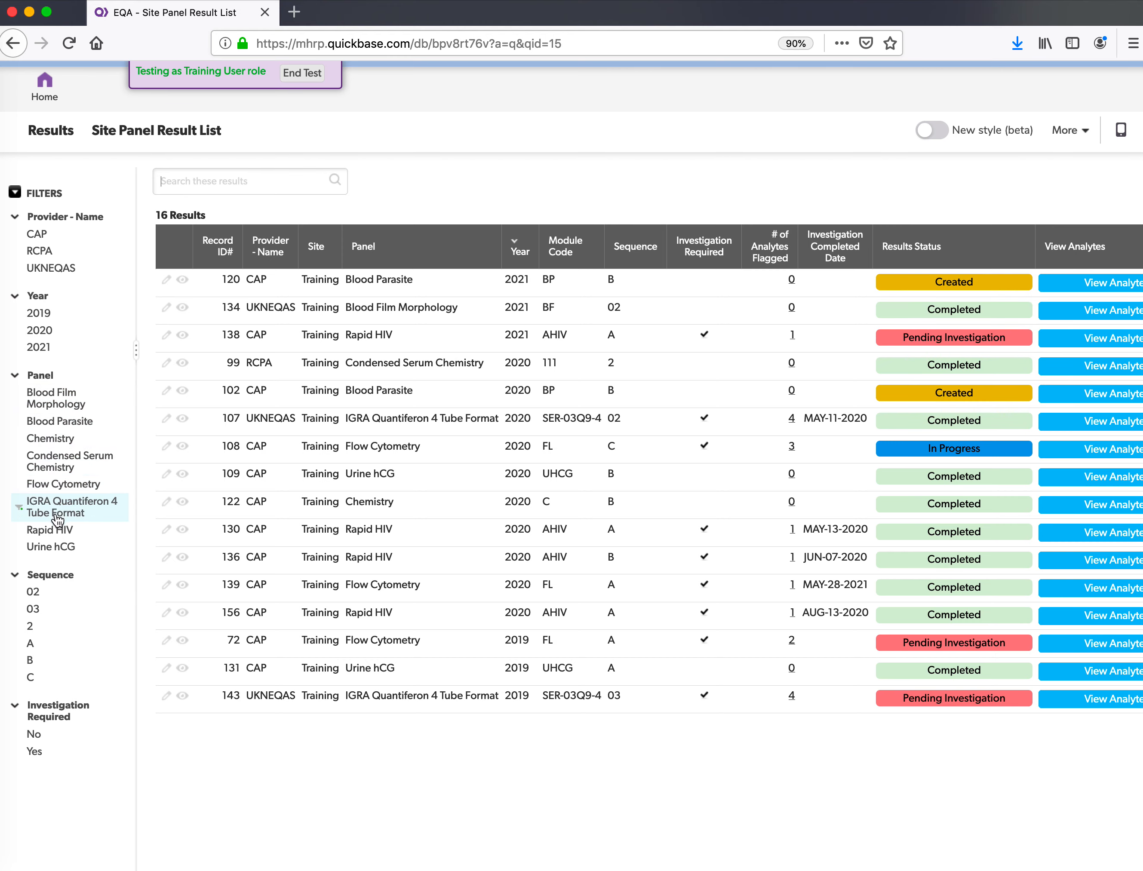
click(56, 531)
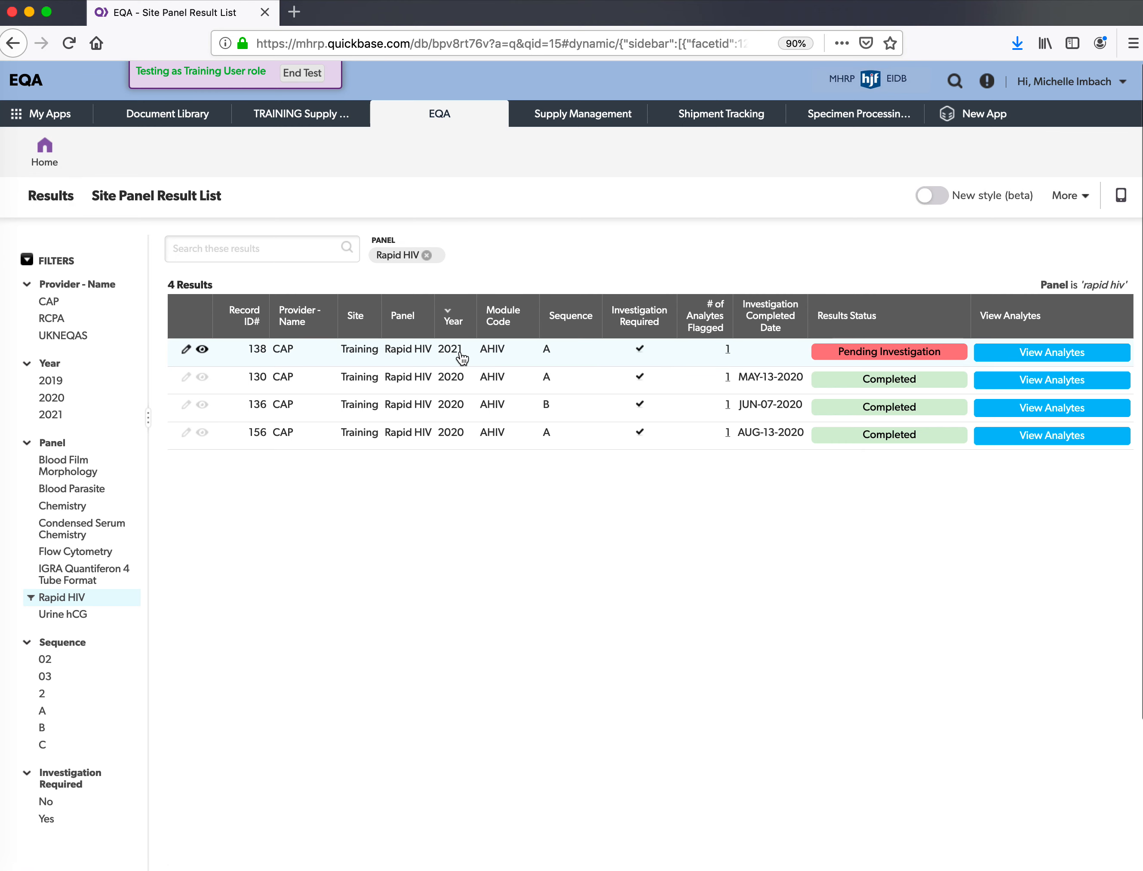
click(610, 363)
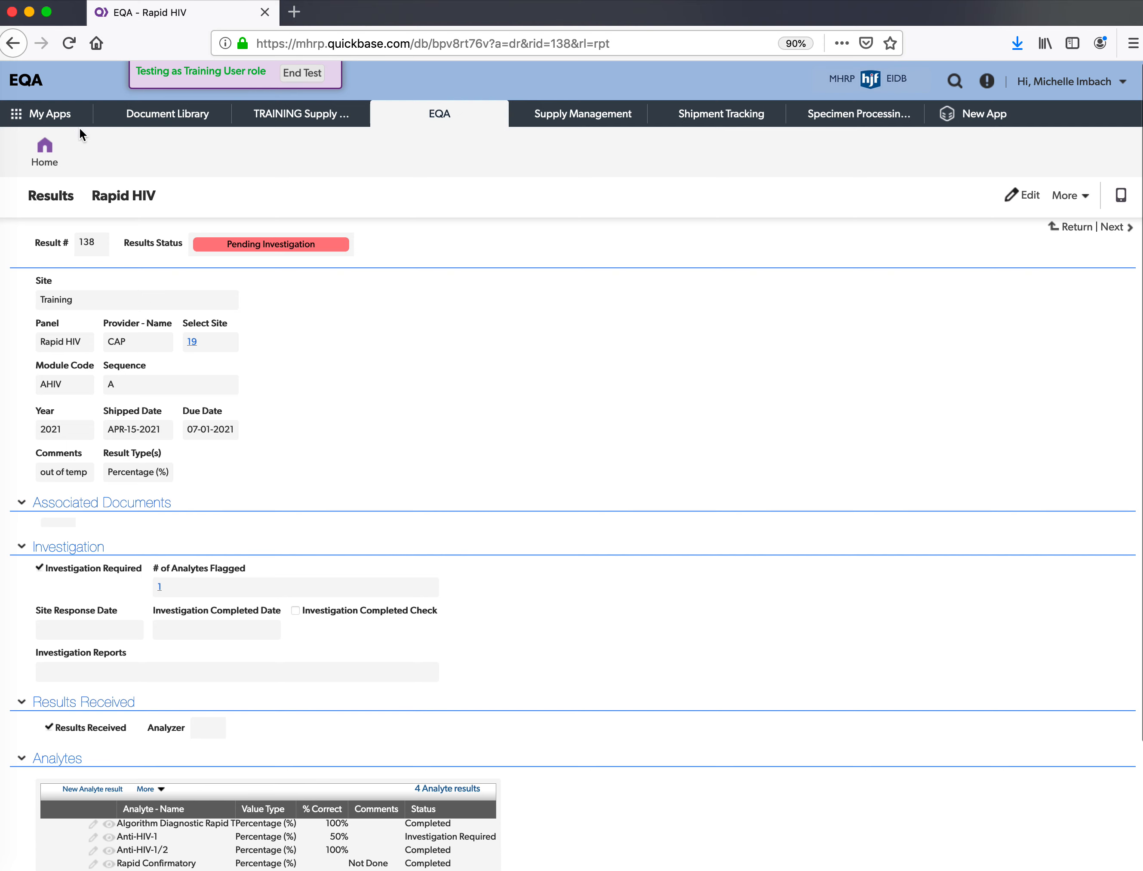
- View result 138's four analytes in the Rapid HIV-filtered Results List, then return to the dashboard
click(58, 147)
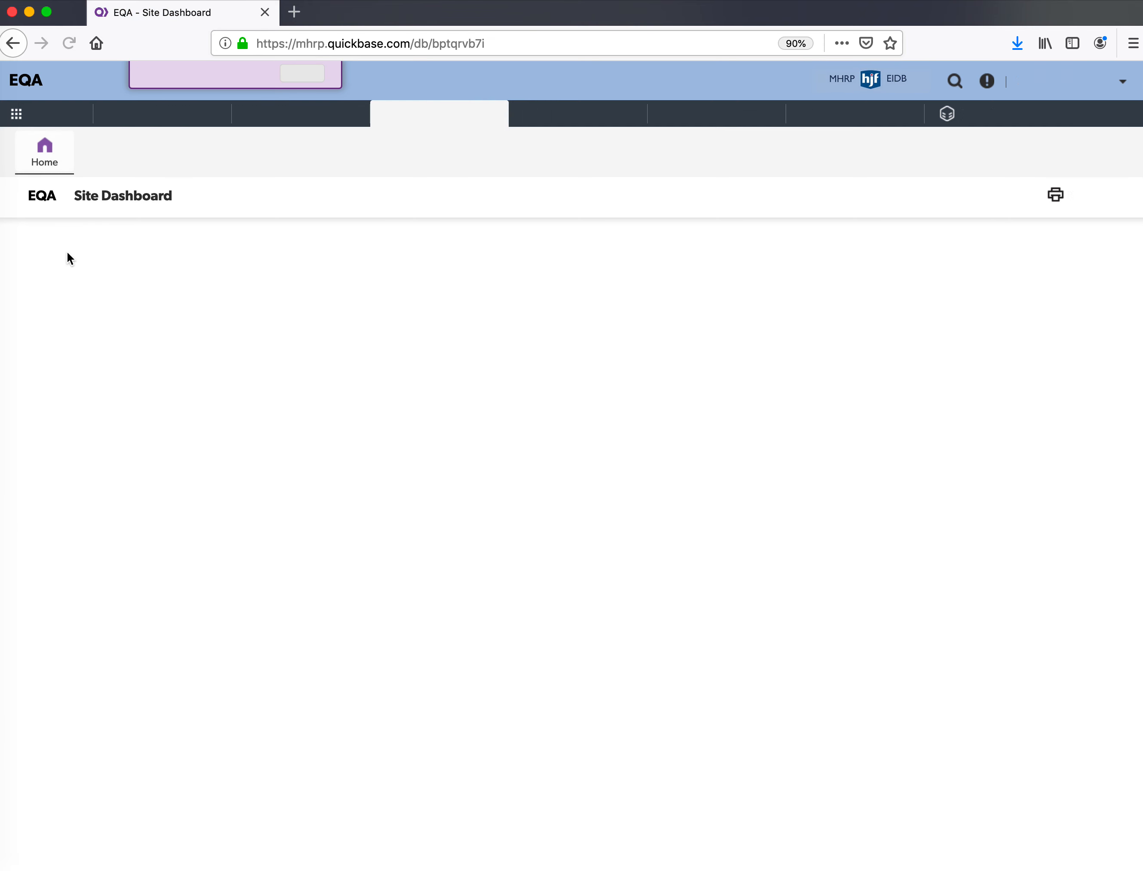
click(58, 290)
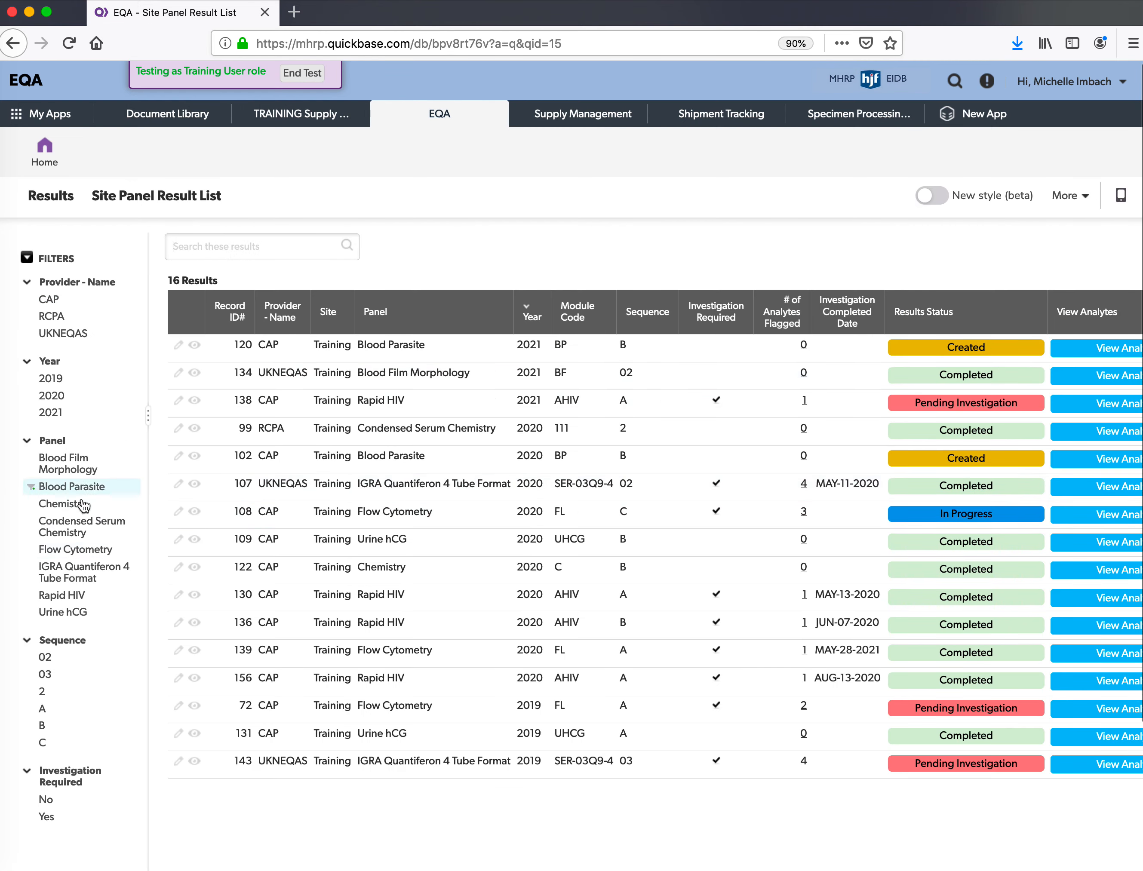
click(76, 604)
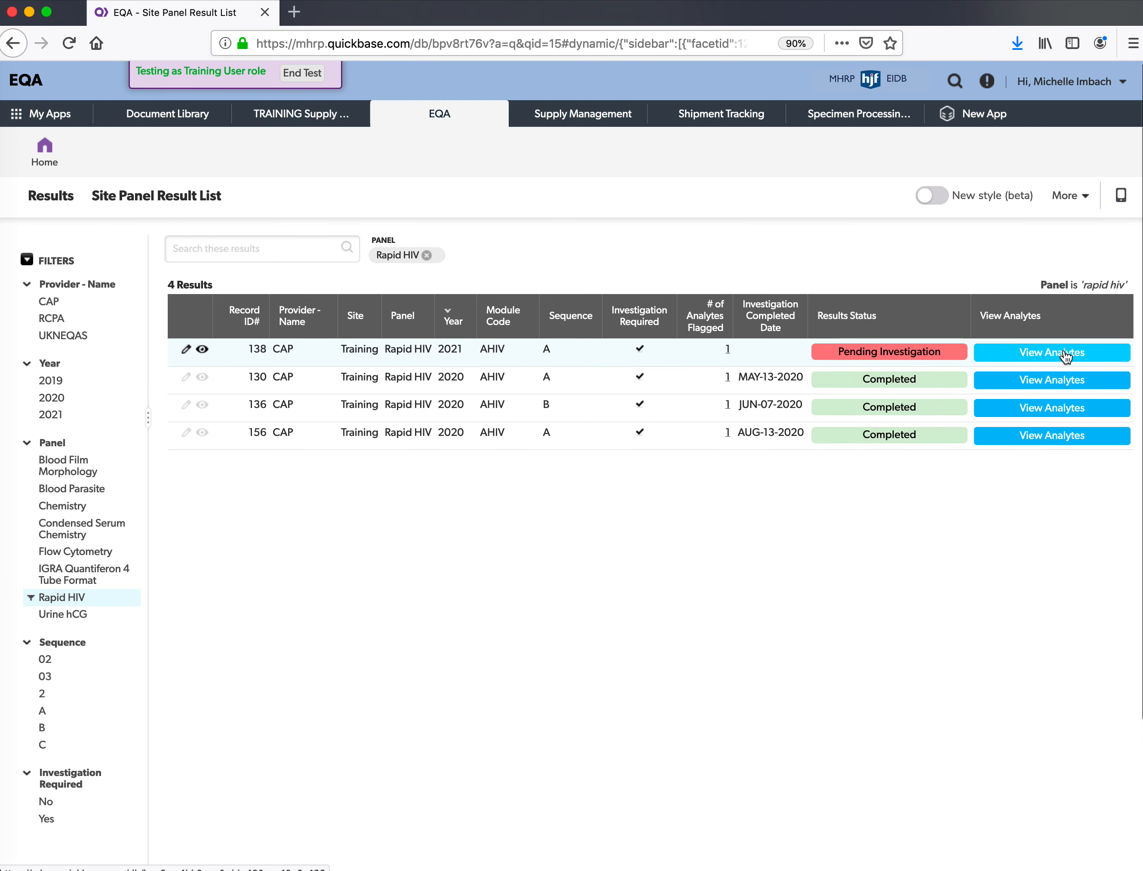
click(1065, 356)
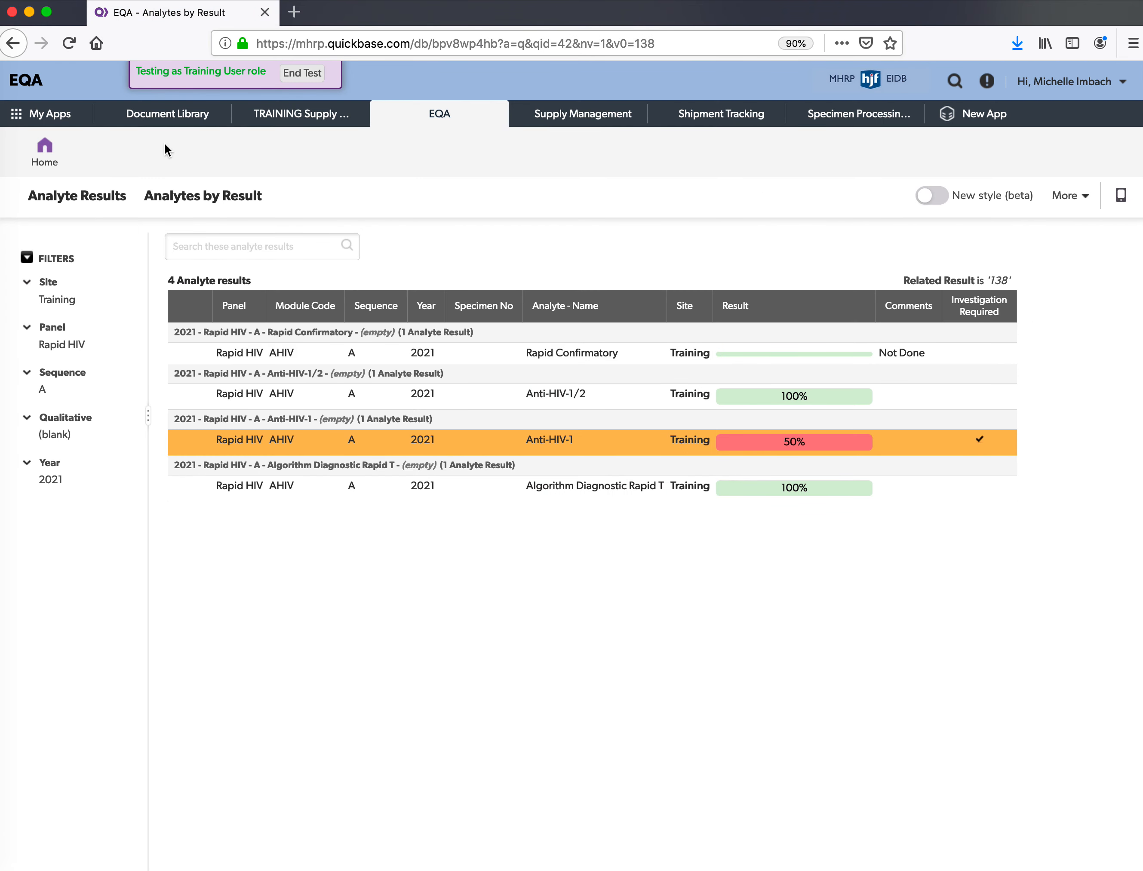
click(54, 164)
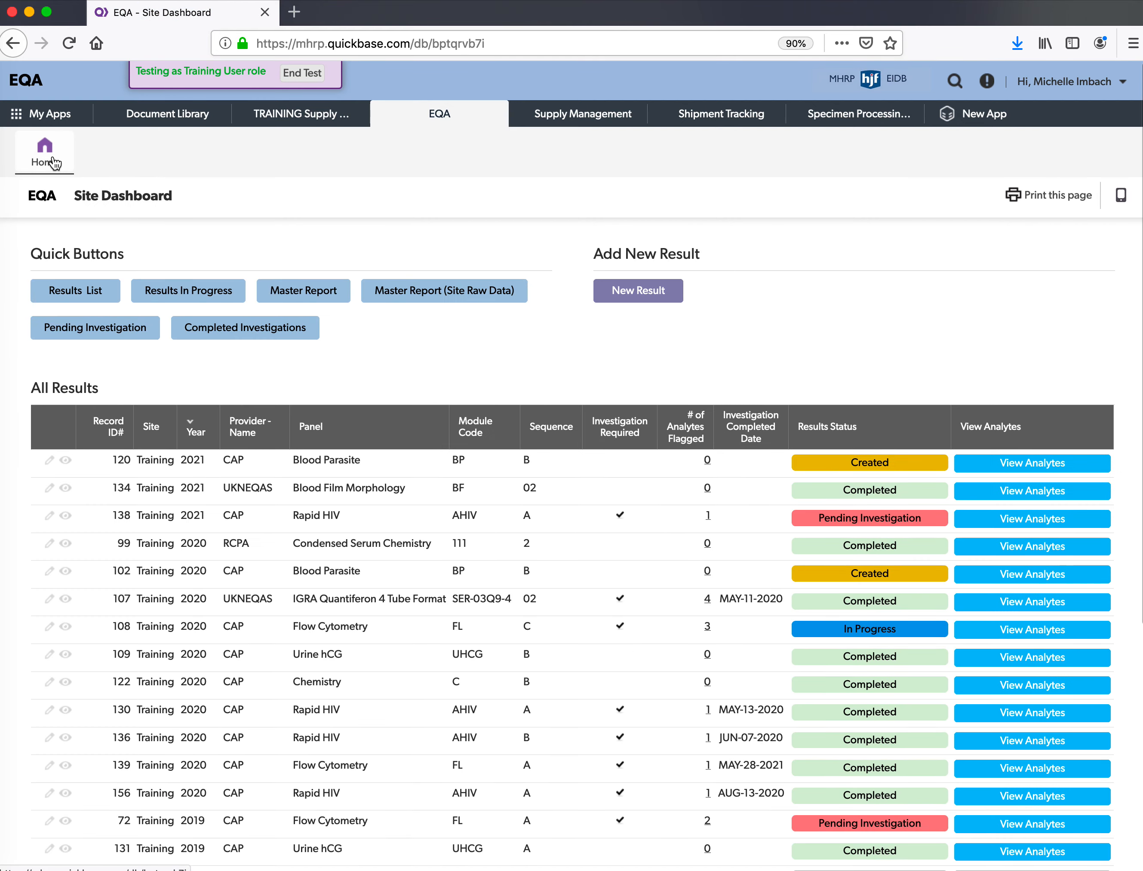
click(215, 294)
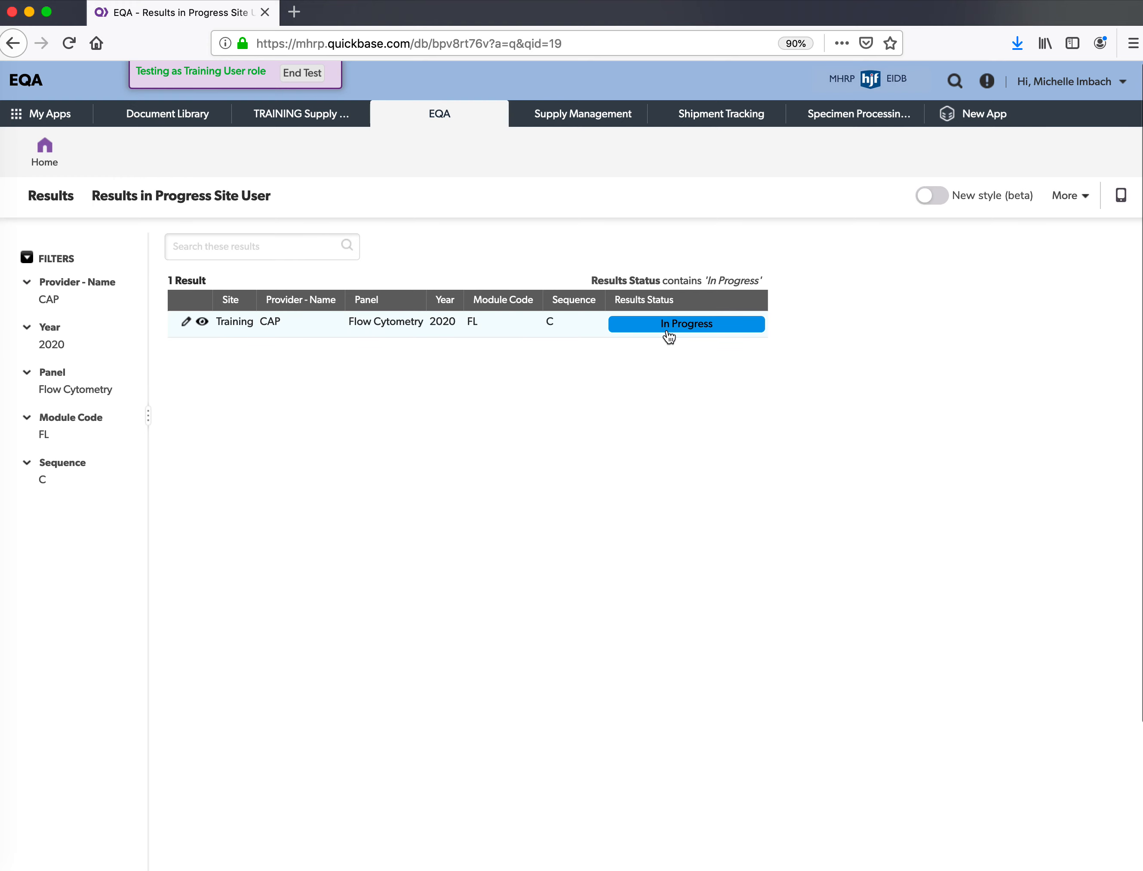
click(476, 331)
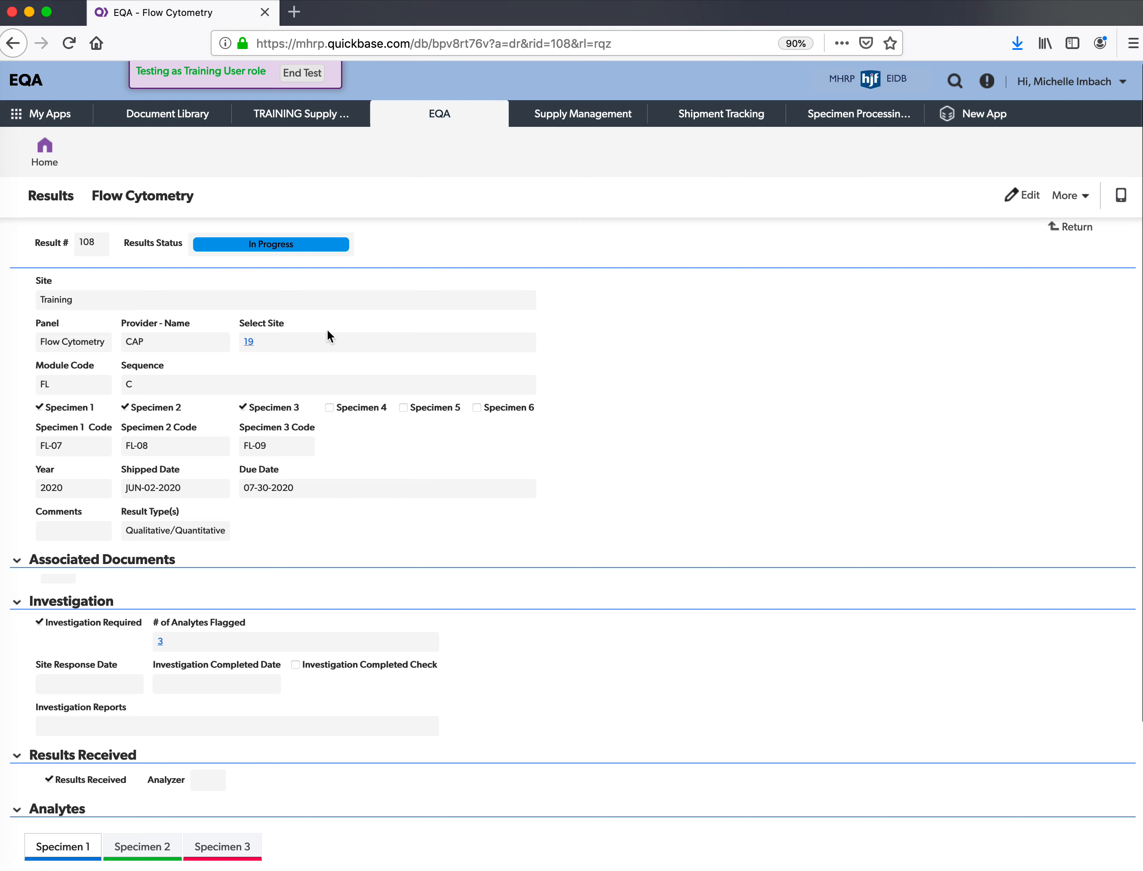
scroll(204, 414, down, 5)
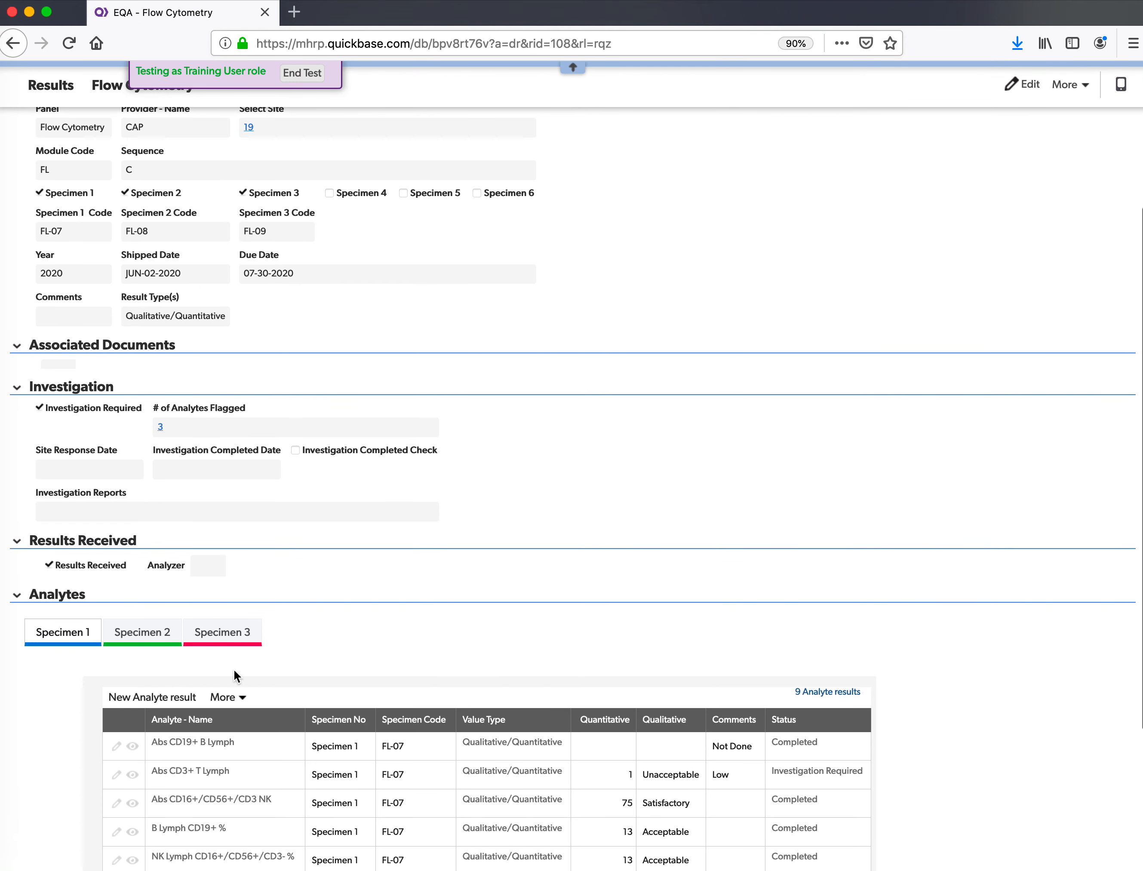
scroll(586, 500, down, 5)
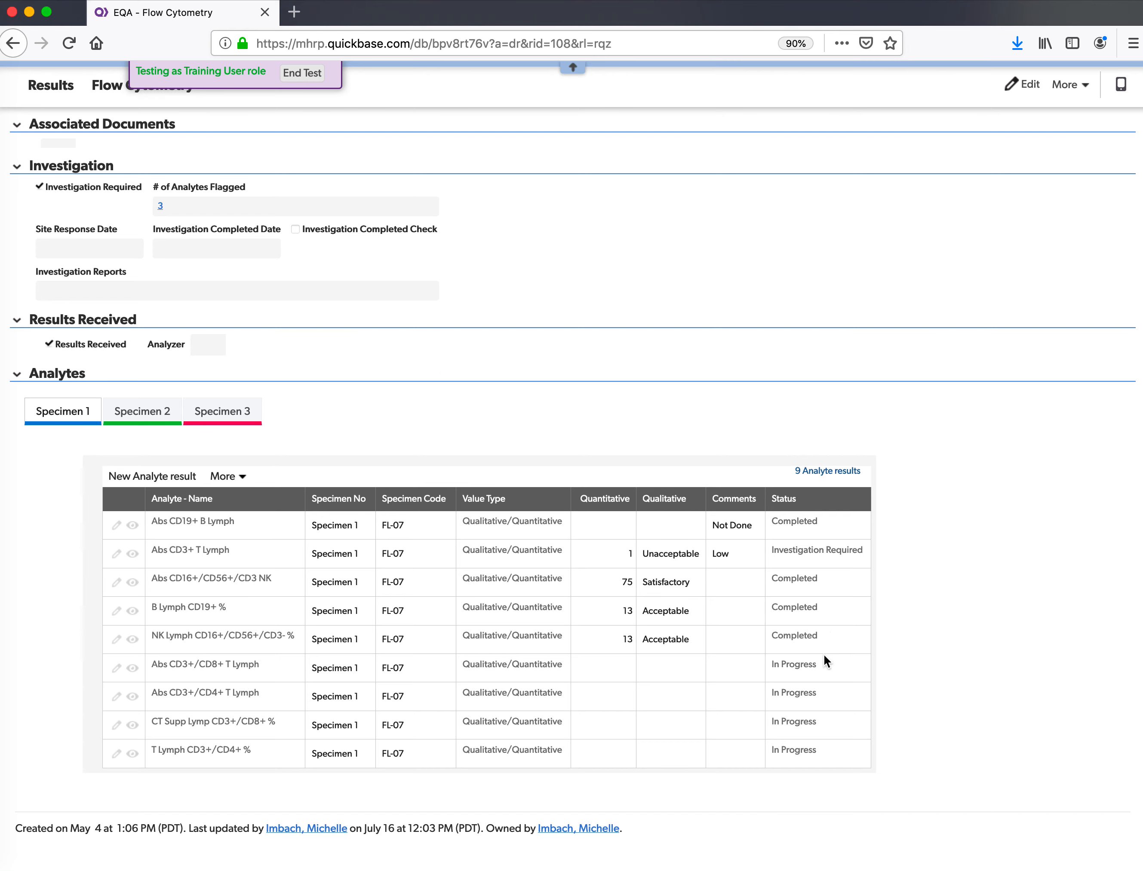
scroll(813, 758, up, 10)
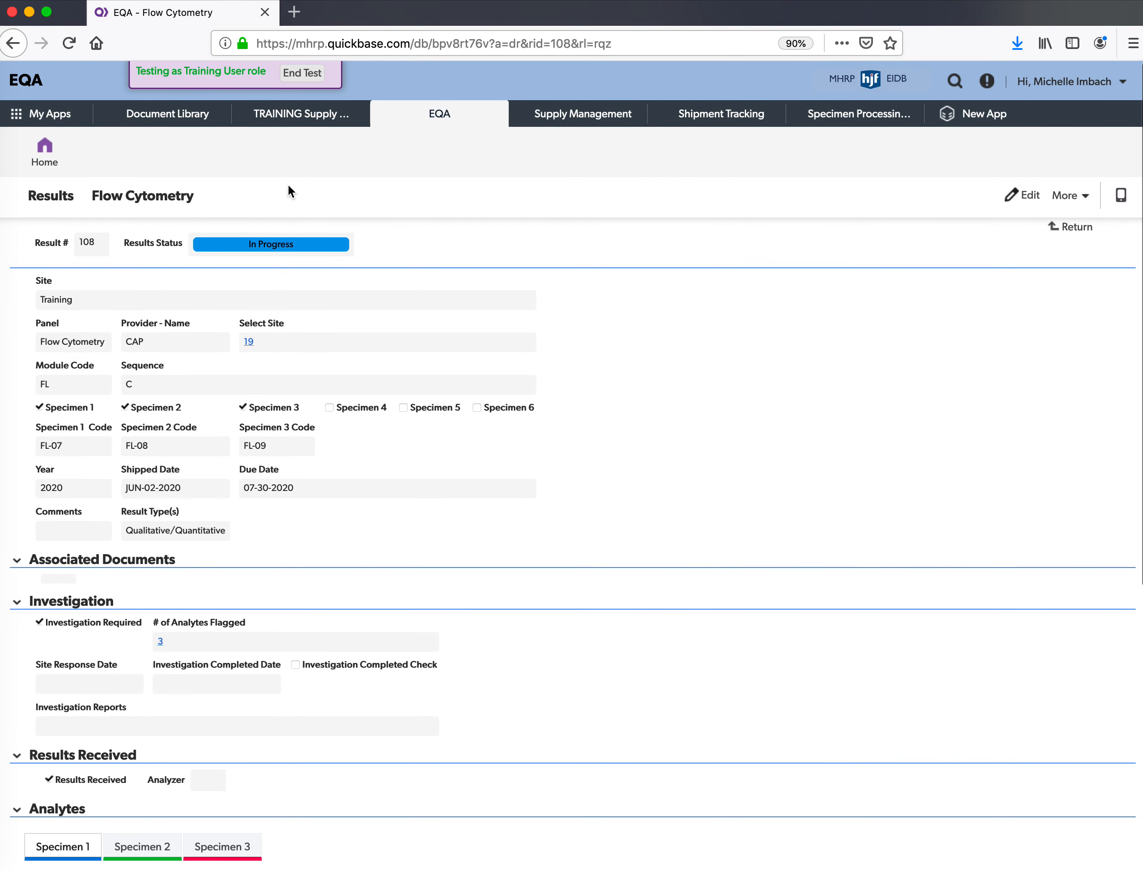
click(46, 149)
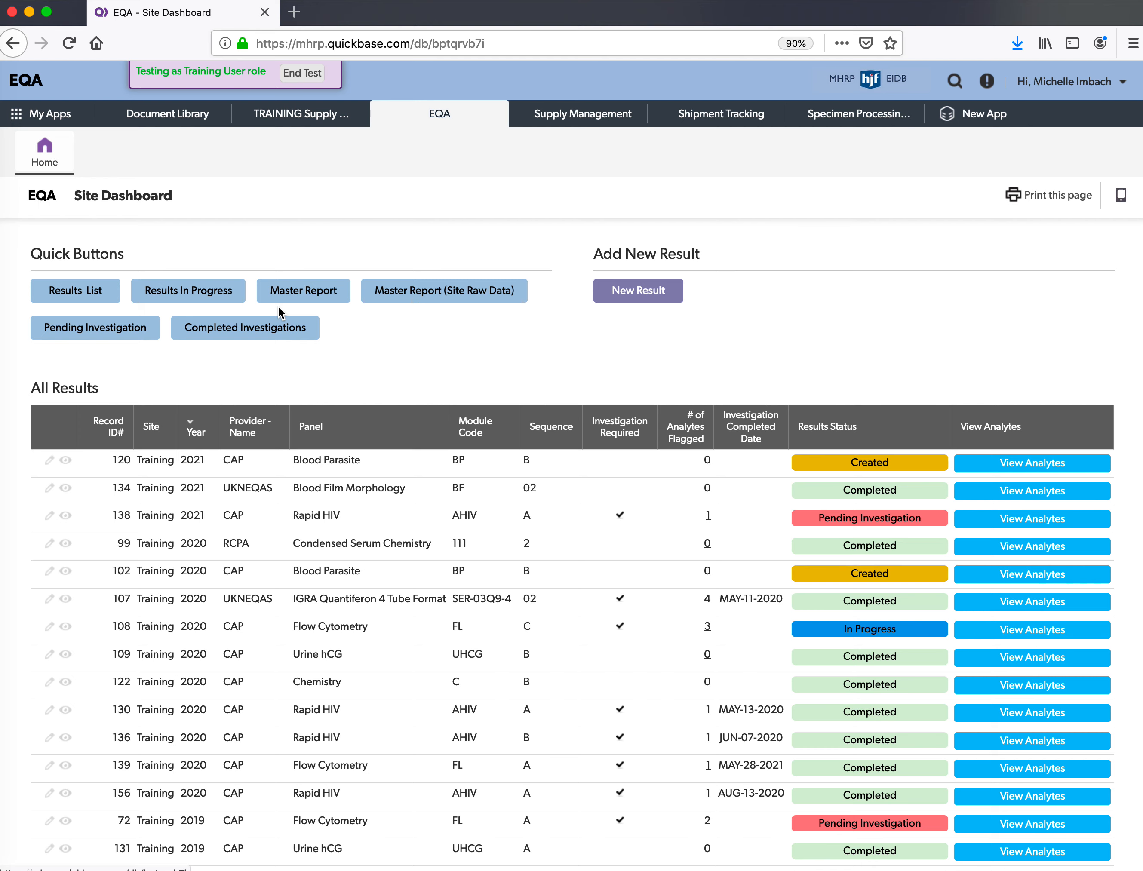
- Display the Master Report with the Provider set to CAP
click(308, 292)
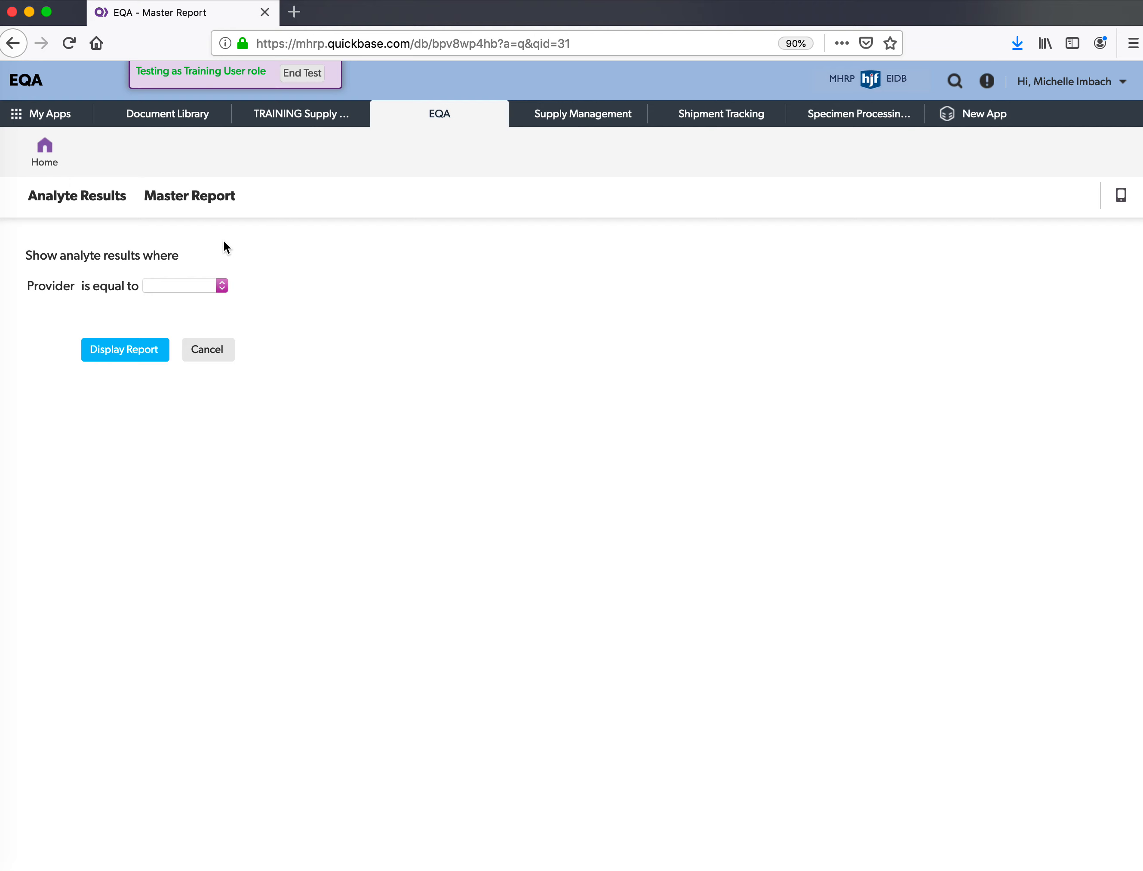
click(195, 287)
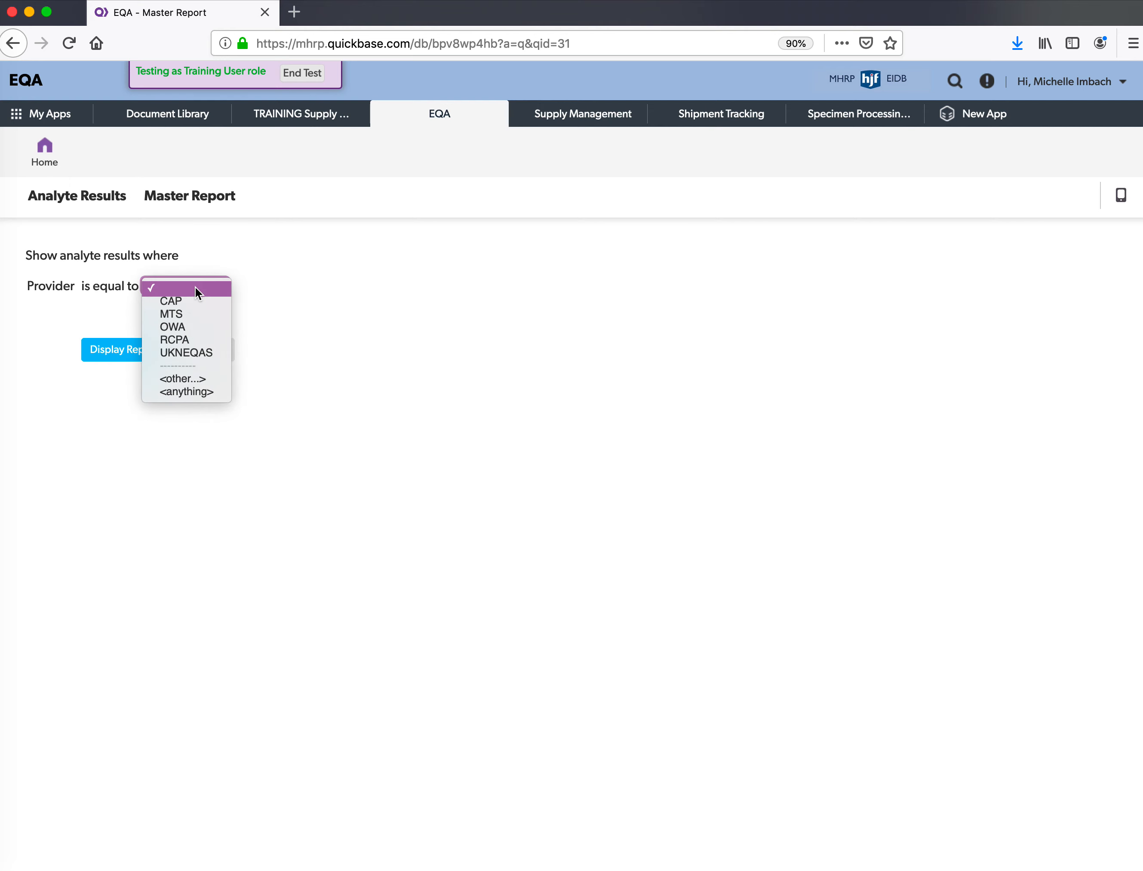
click(195, 301)
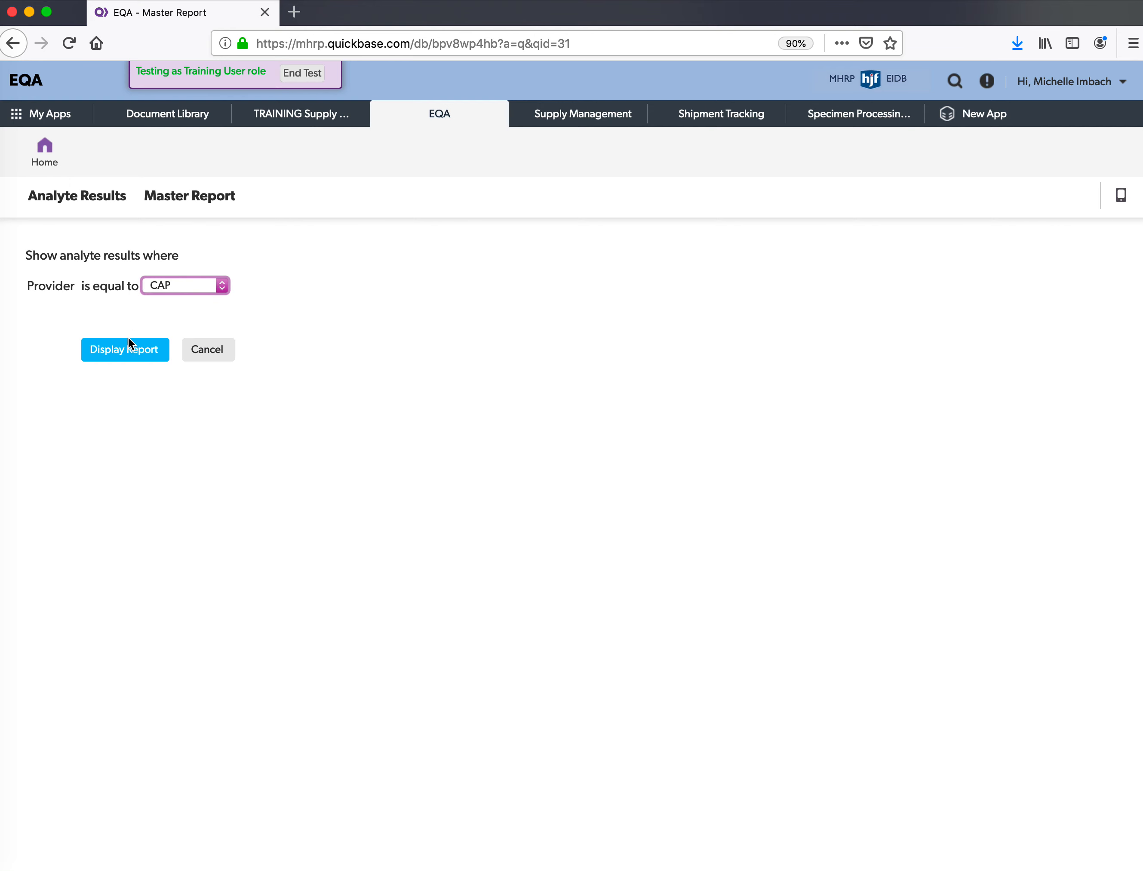
click(124, 349)
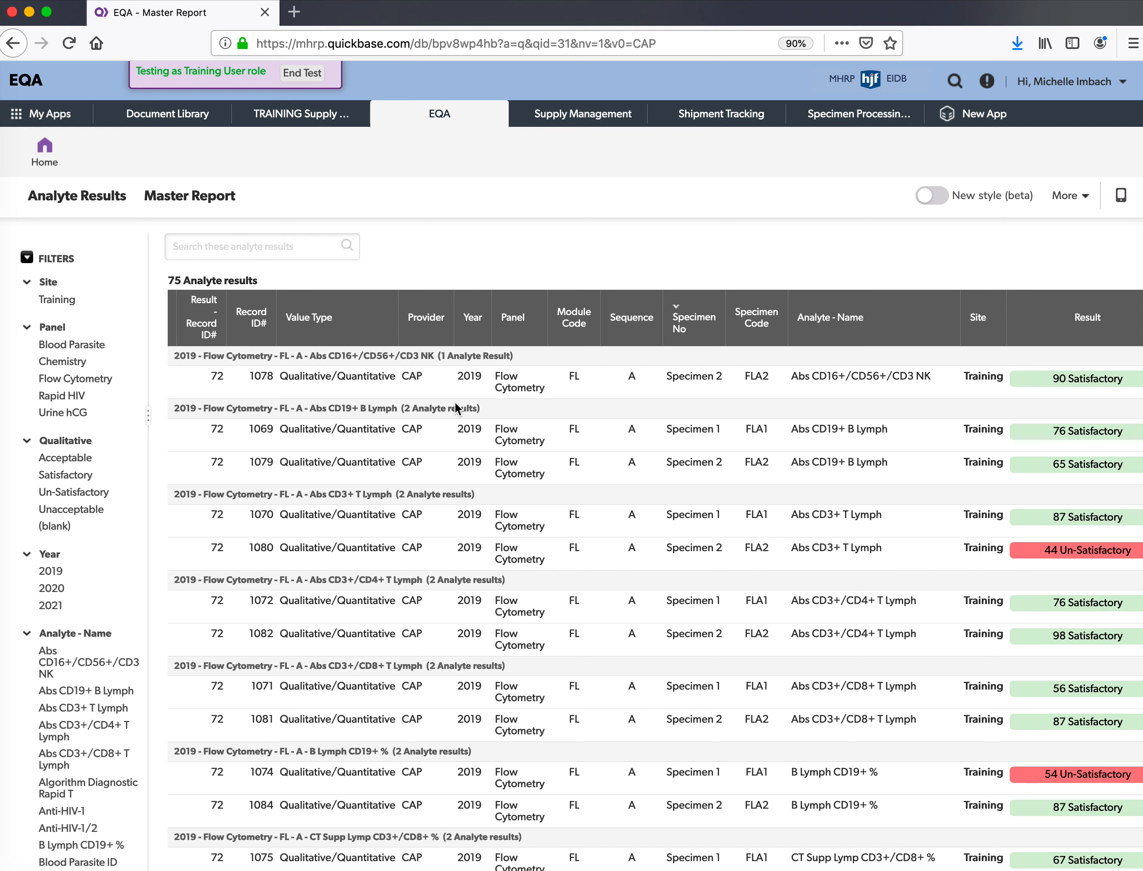
- Filter the CAP report to the NK Lymph CD16+/CD56+/CD3- % analyte, leaving 6 results
scroll(54, 341, down, 5)
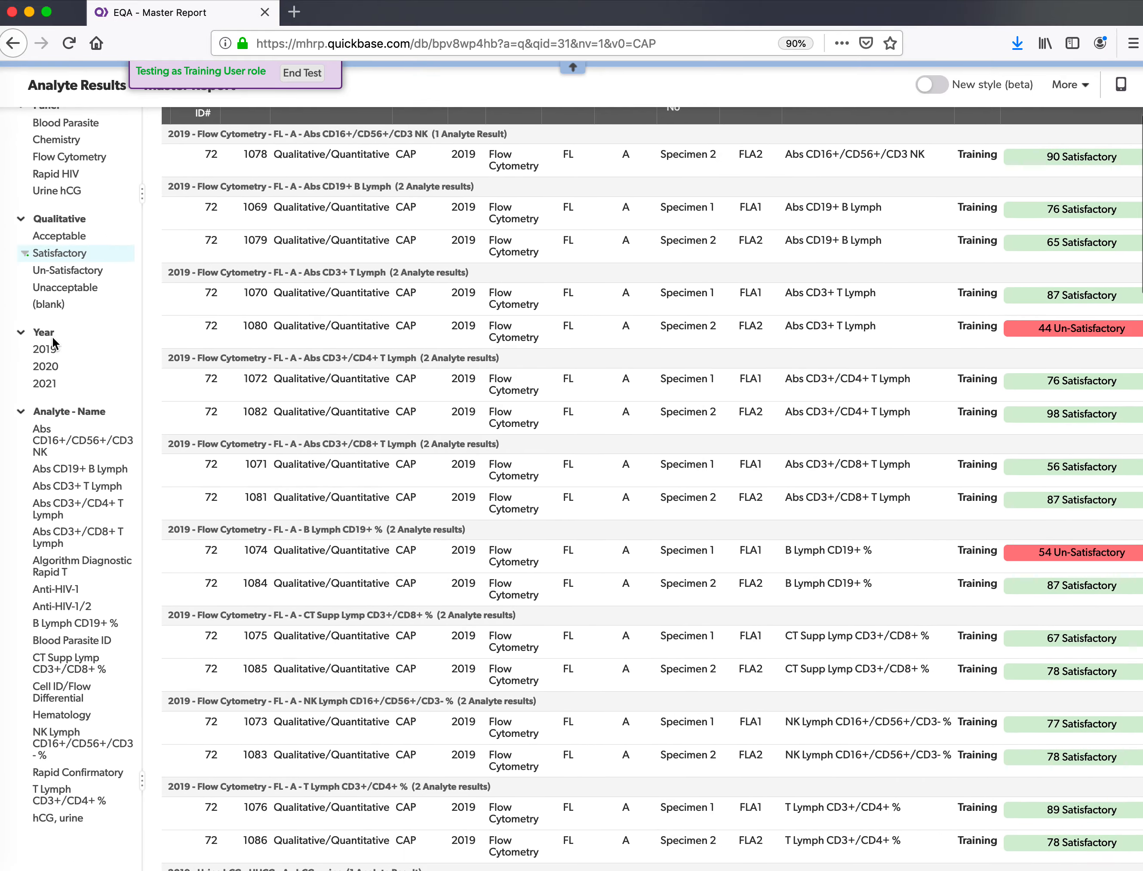
scroll(54, 342, down, 2)
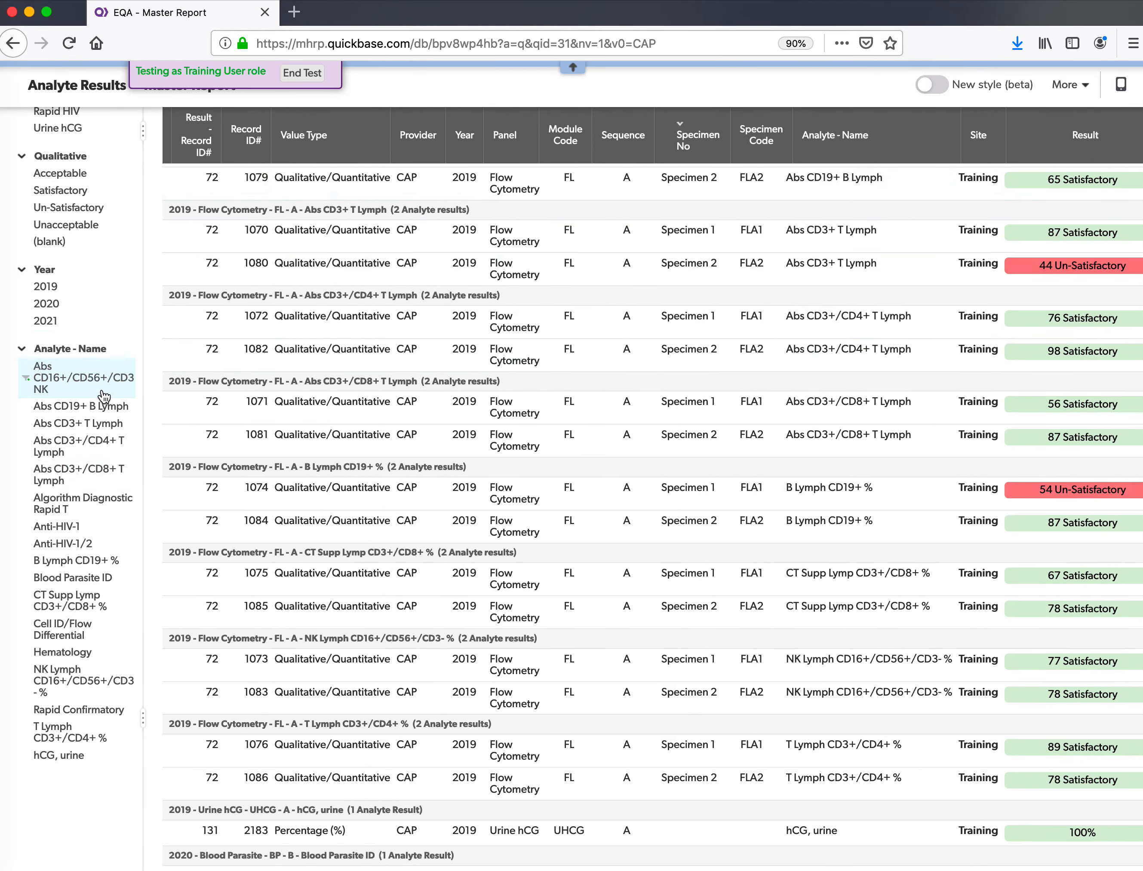
scroll(103, 397, up, 1)
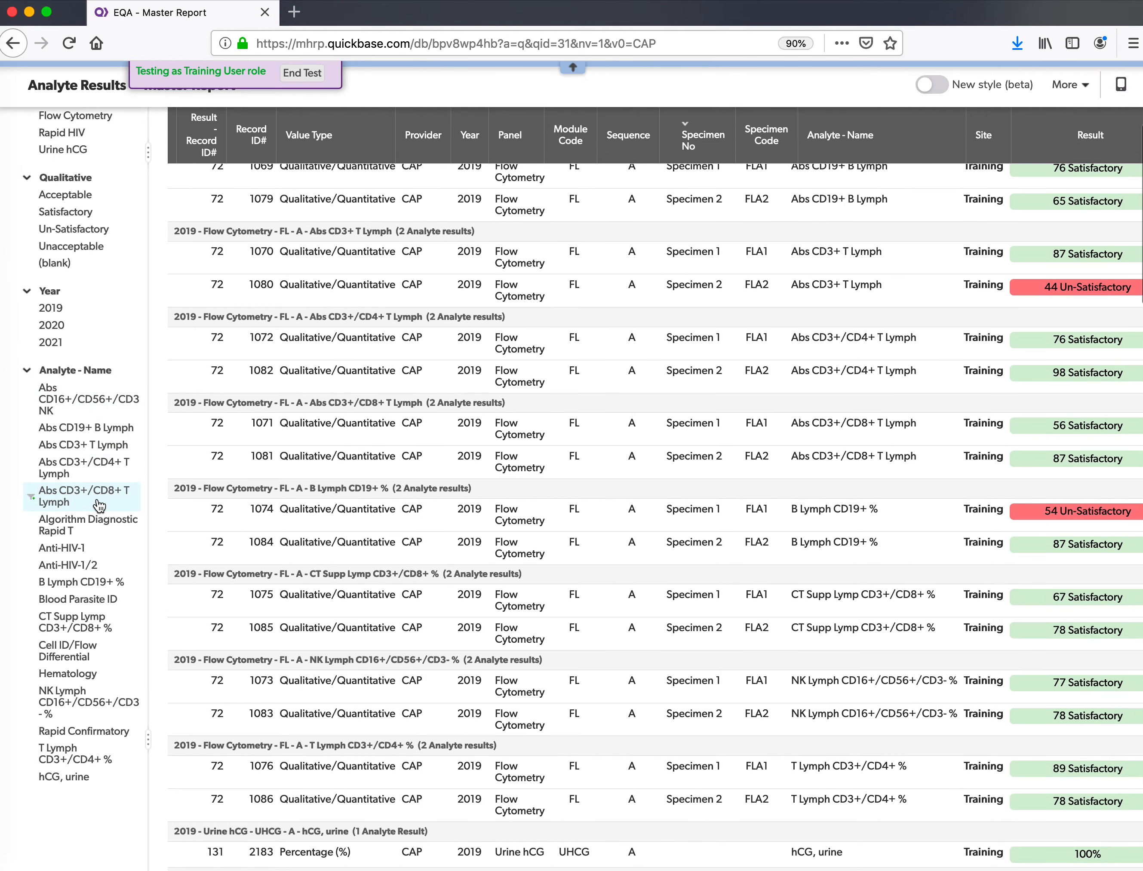
scroll(331, 229, up, 2)
scroll(331, 228, down, 3)
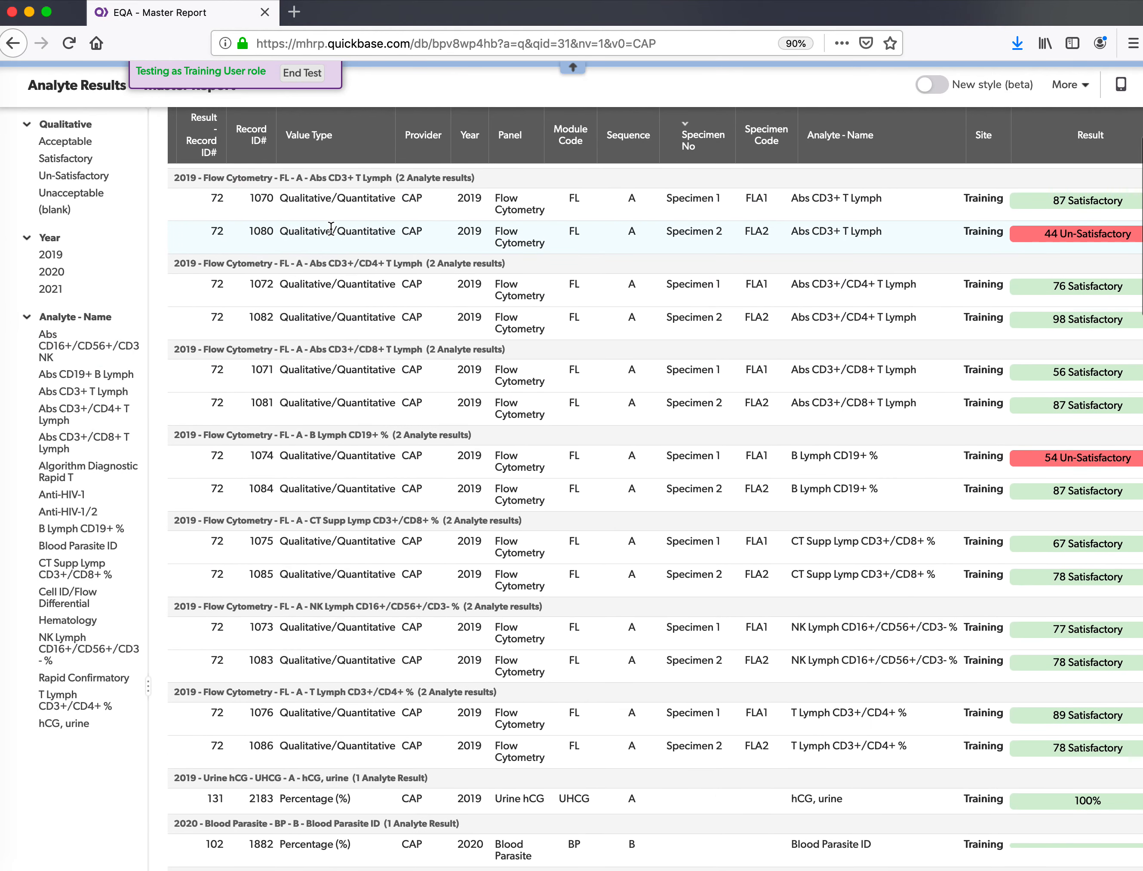
click(73, 645)
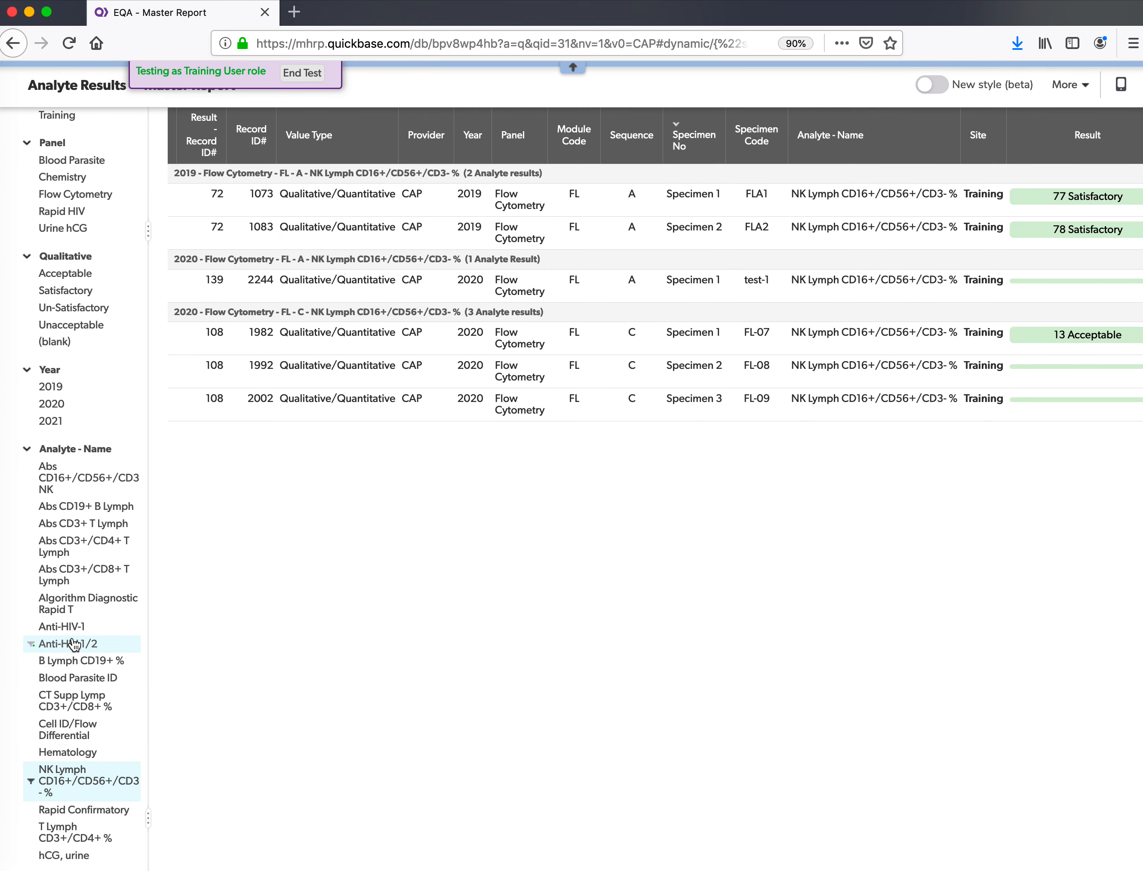
scroll(253, 690, up, 3)
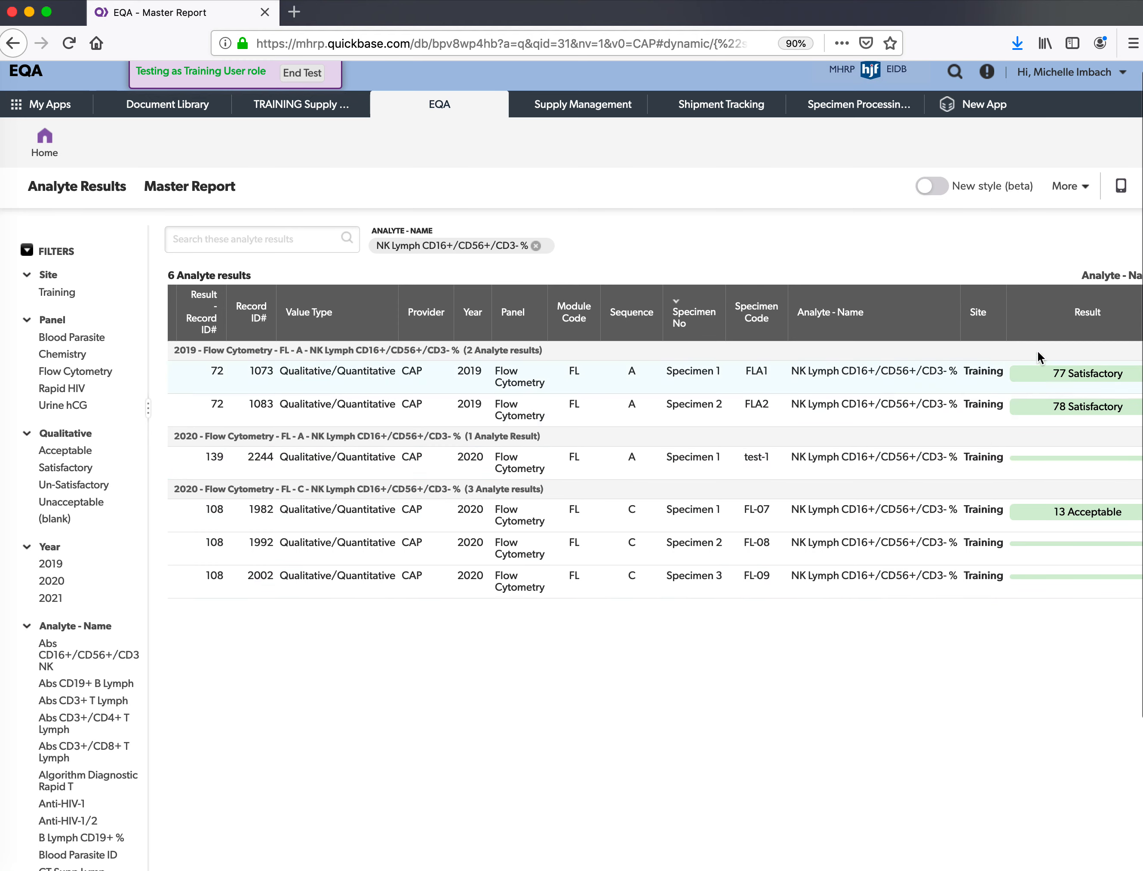
scroll(1035, 537, right, 5)
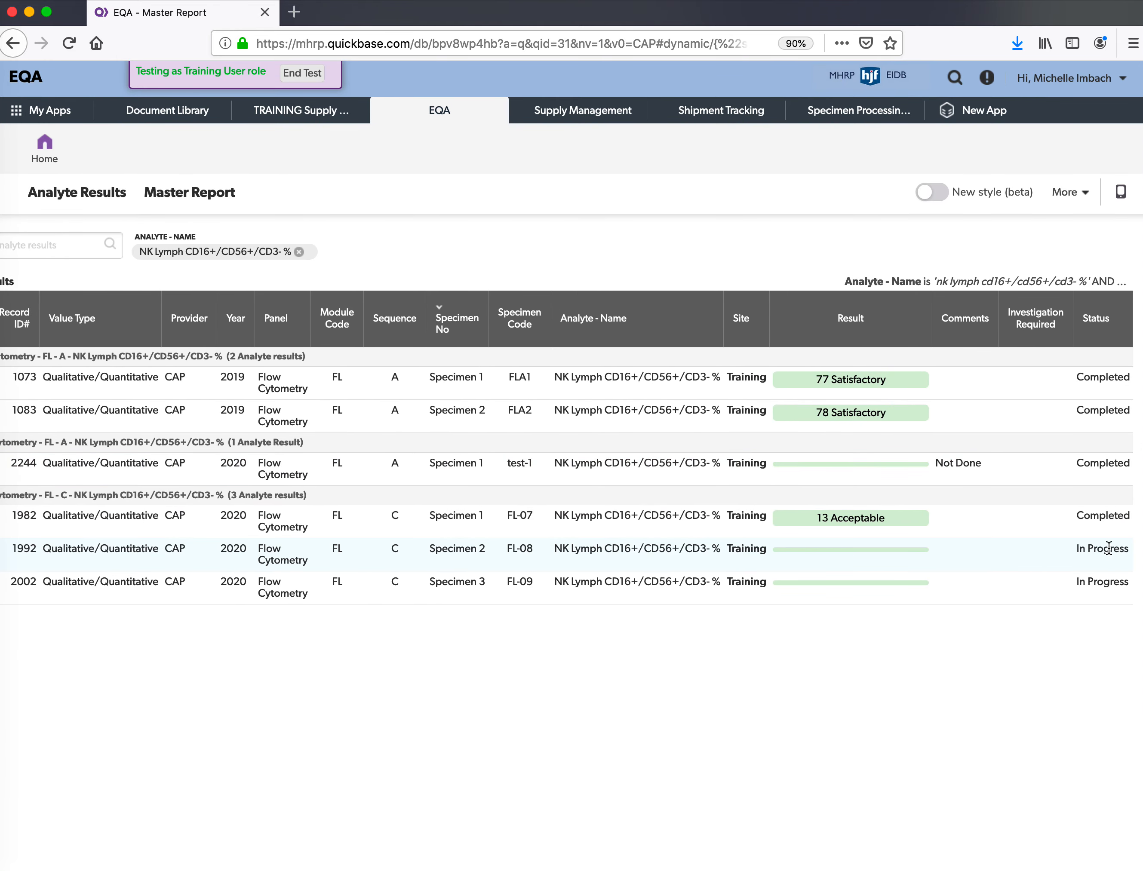
scroll(1099, 578, left, 5)
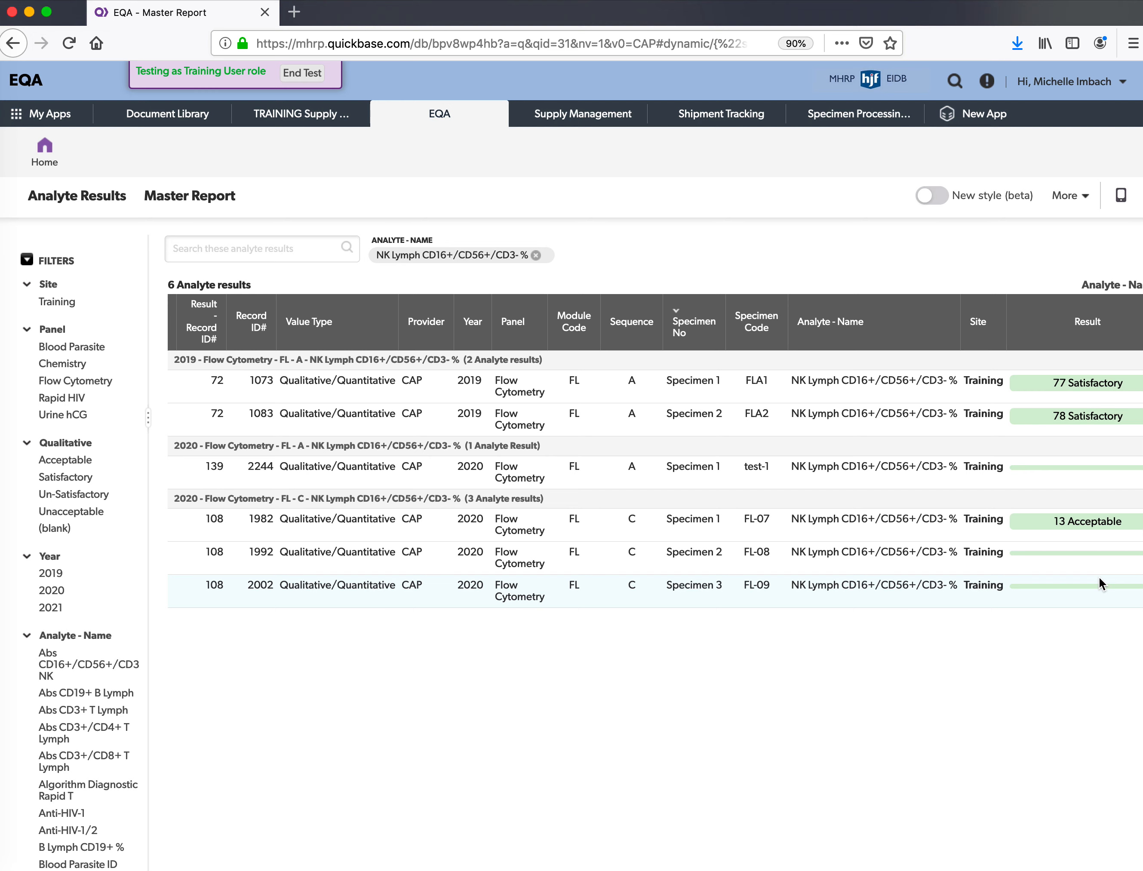
- Reopen the Site Raw Data Master Report from the dashboard and show only sequence A results
click(61, 167)
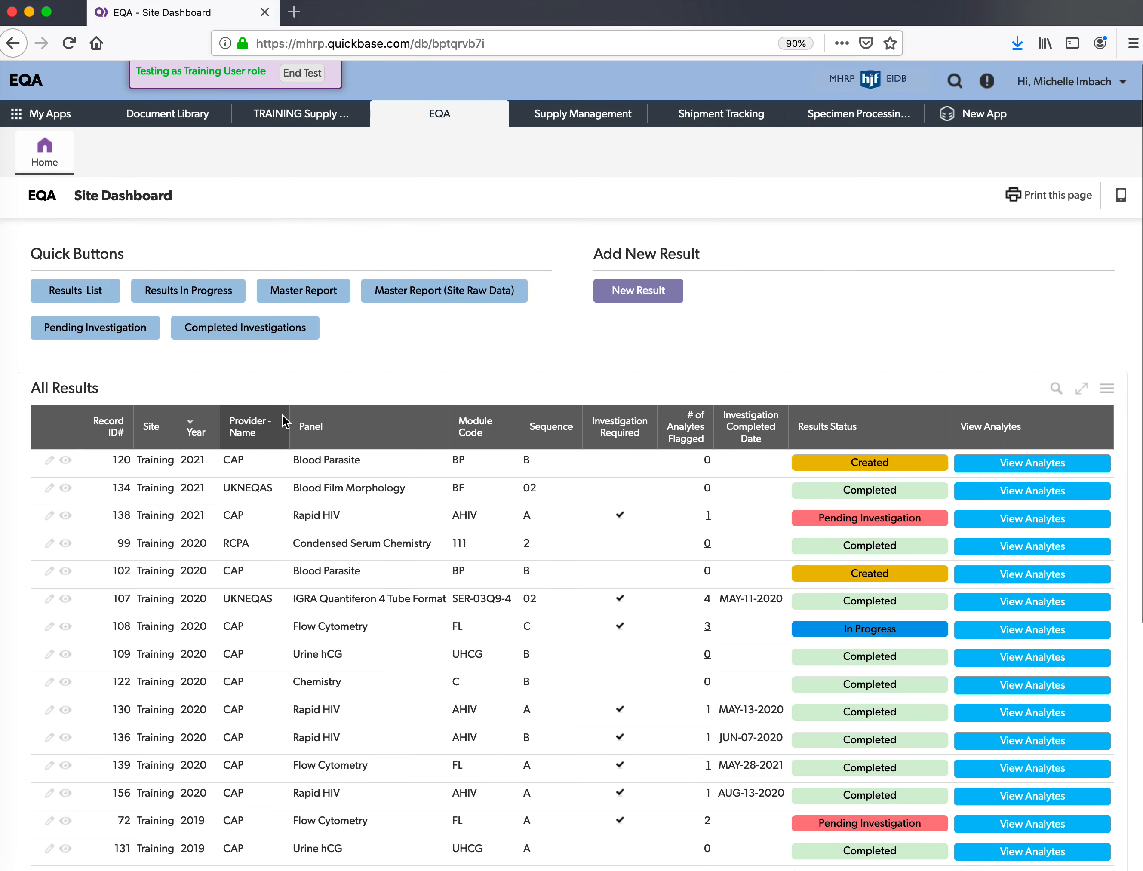
click(451, 292)
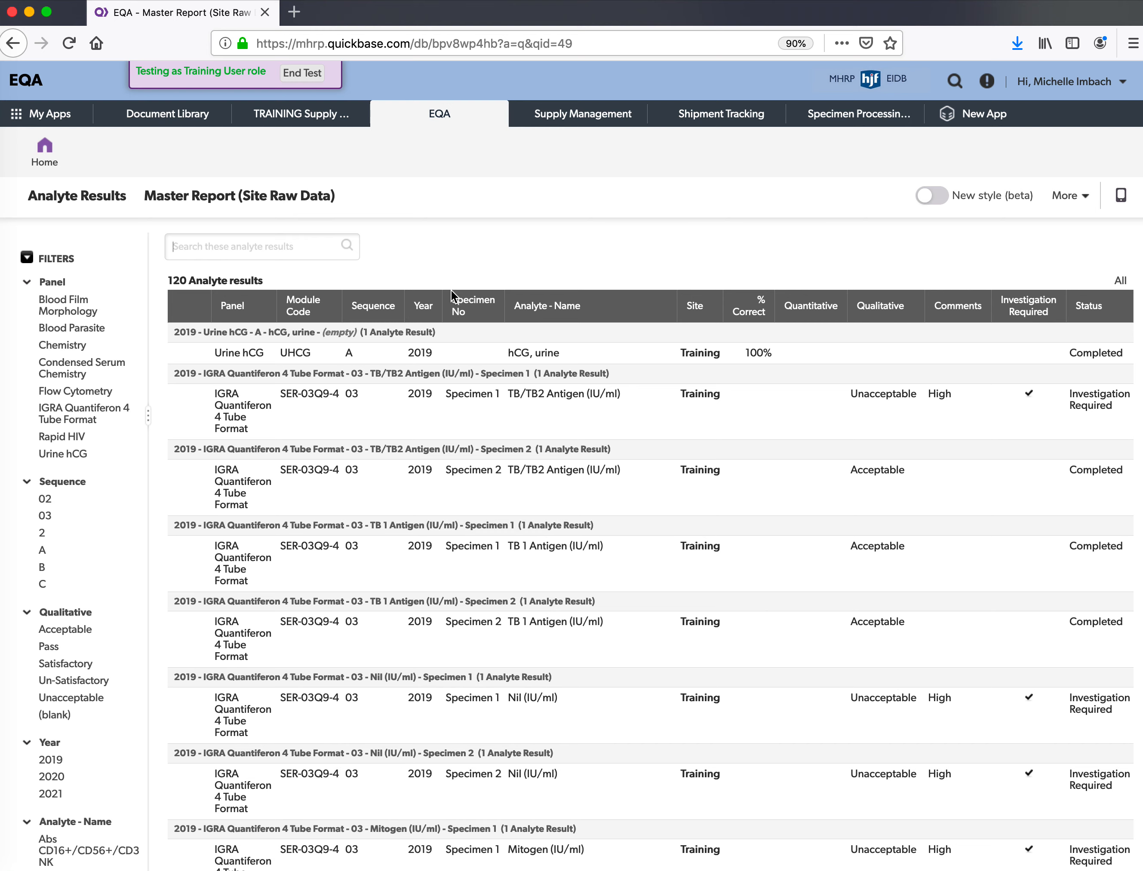
click(76, 554)
scroll(76, 566, down, 2)
scroll(75, 566, up, 2)
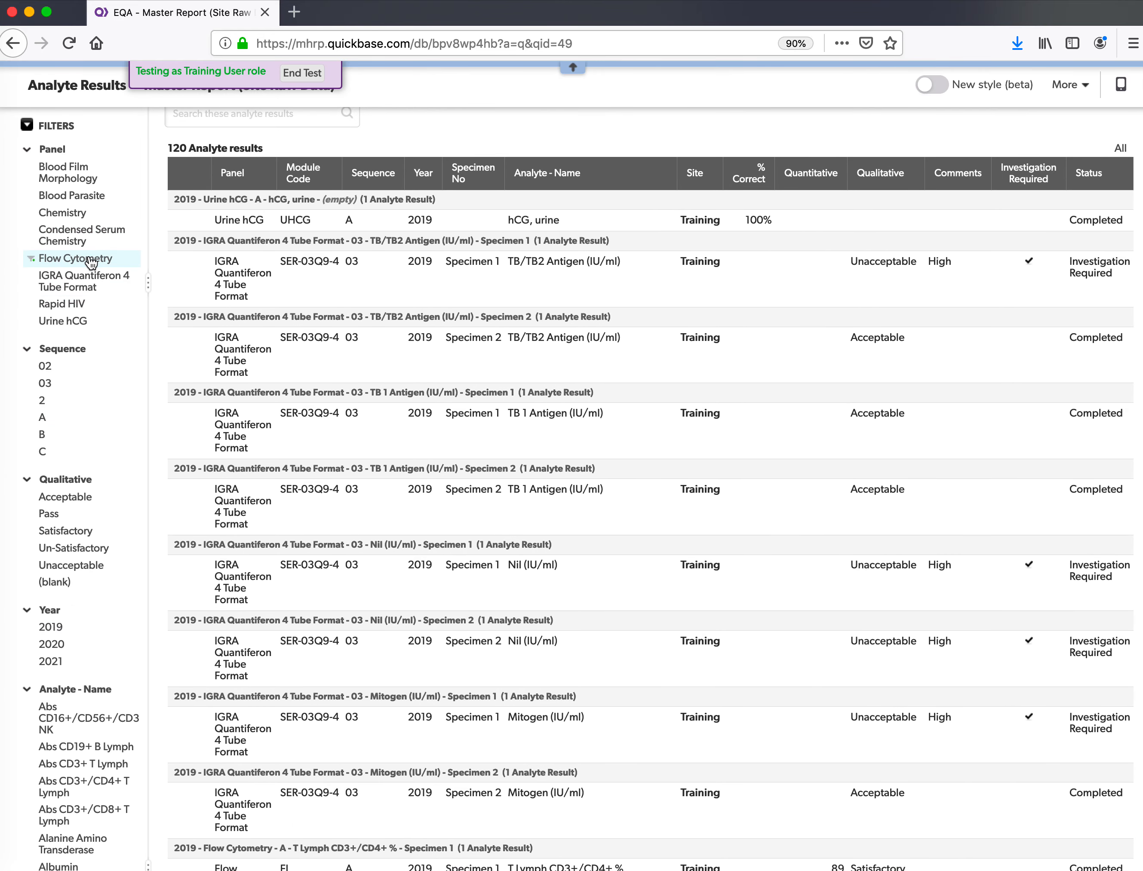
- Filter to the Flow Cytometry panel and the Abs CD16+/CD56+/CD3 NK analyte, leaving 5 results
click(92, 262)
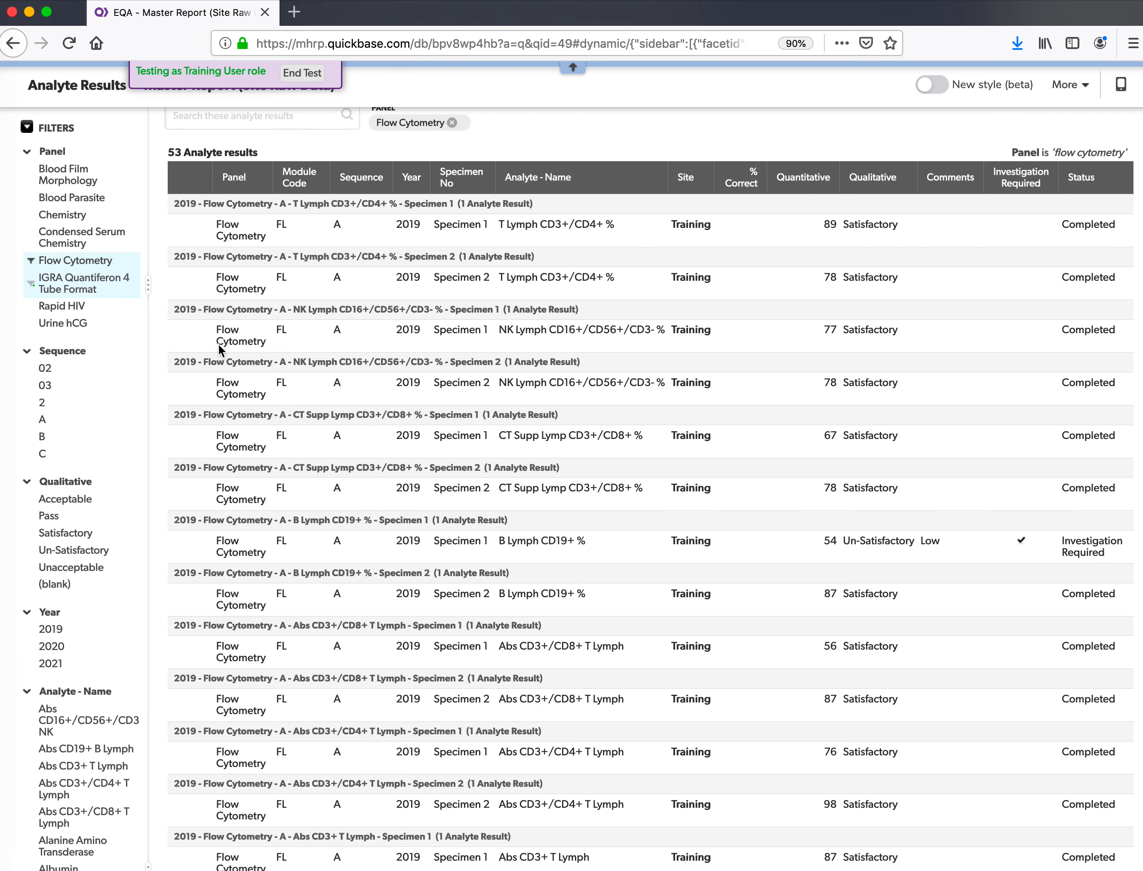
scroll(351, 417, down, 5)
scroll(77, 503, down, 10)
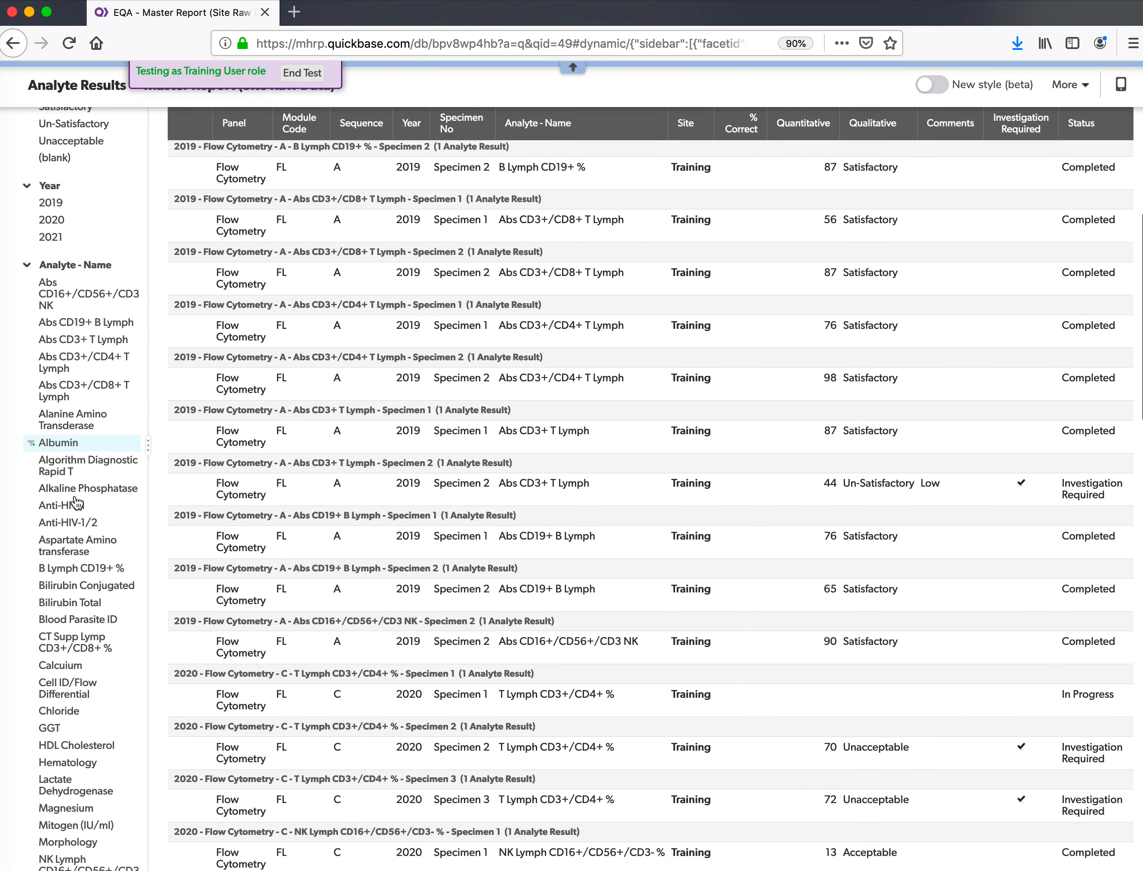
scroll(77, 503, up, 7)
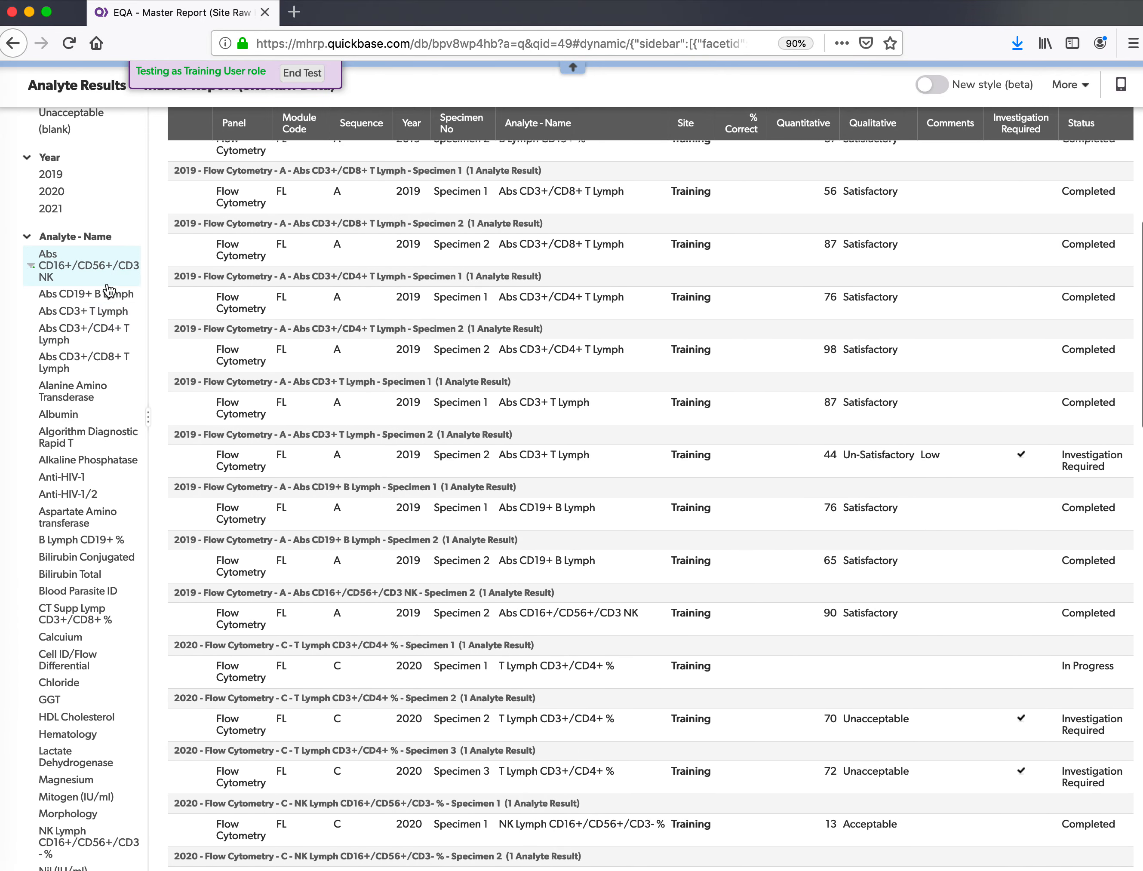
click(101, 283)
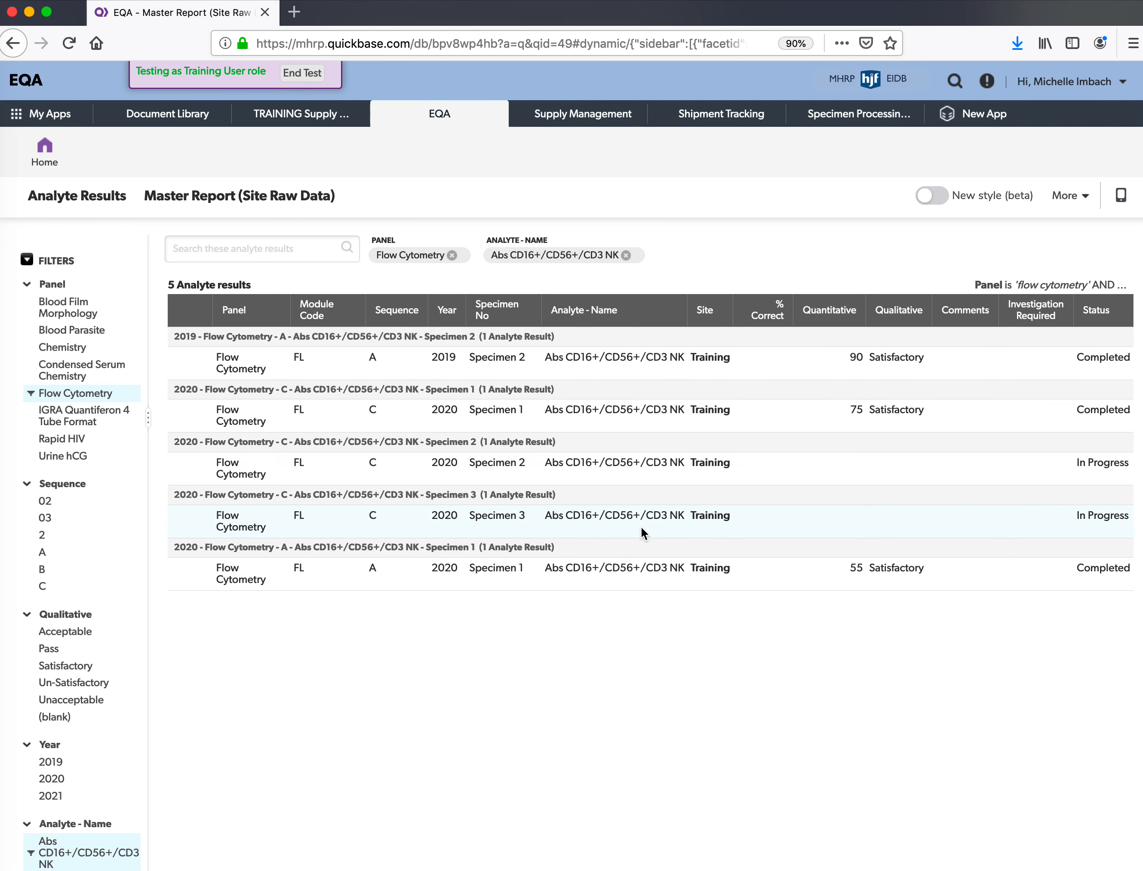
- Save the 5-row filtered report as a spreadsheet and open it in Excel as Analyte_Results-6
click(1067, 200)
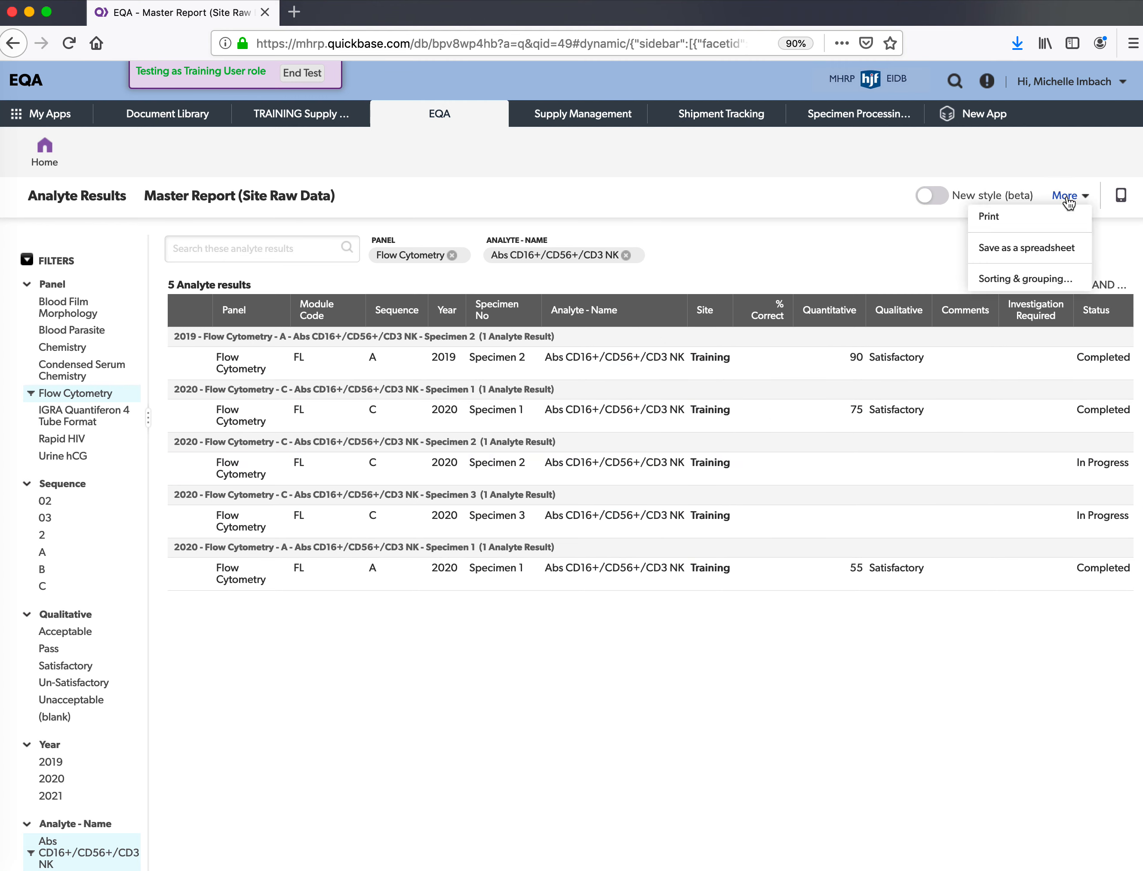
click(1059, 248)
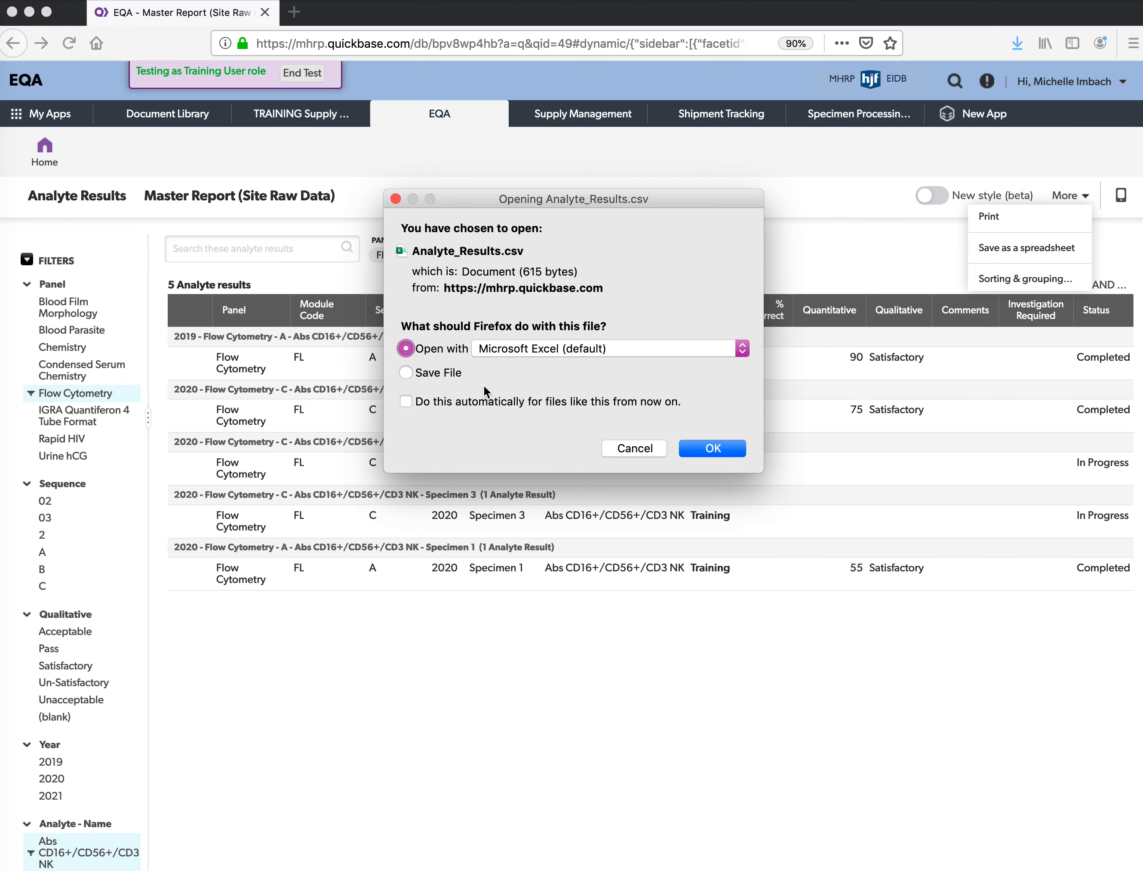
click(726, 450)
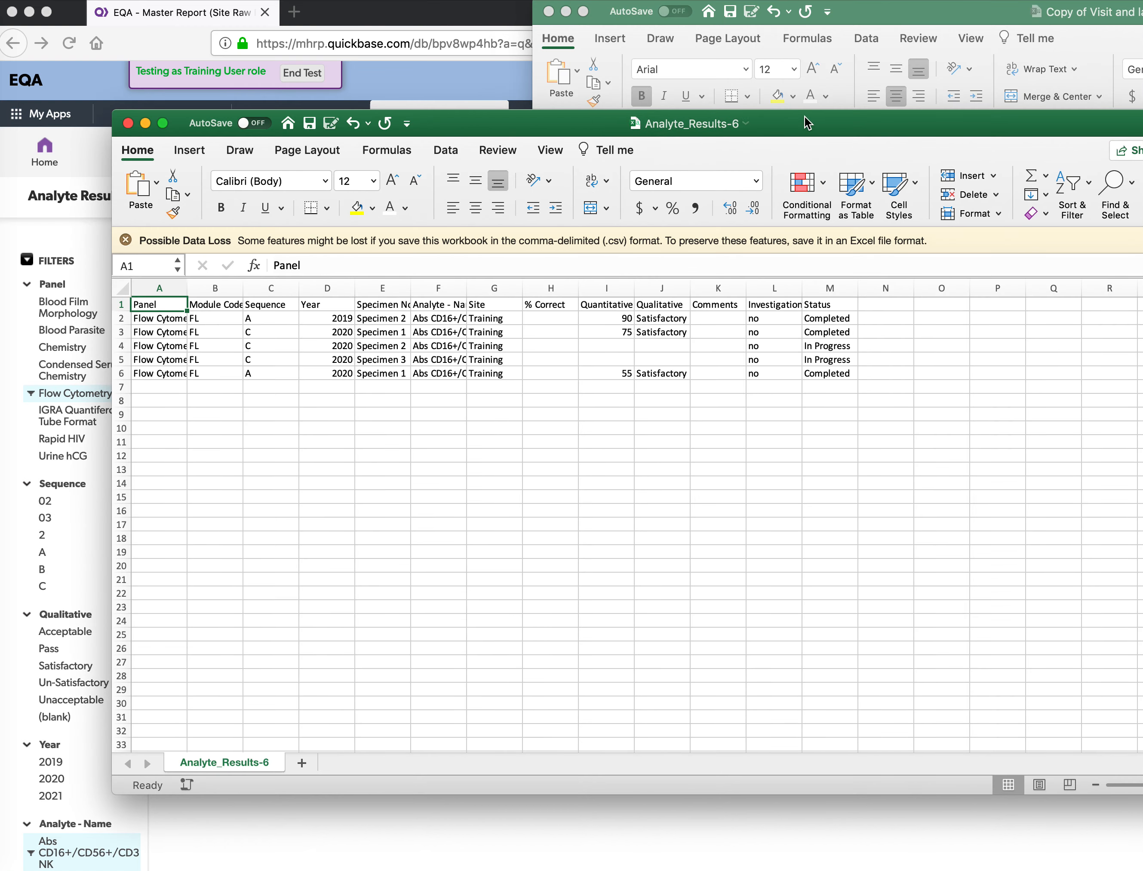
- Check the In Progress, investigation-required and quantitative values in Analyte_Results-6, then close the workbook
drag(808, 123, 807, 80)
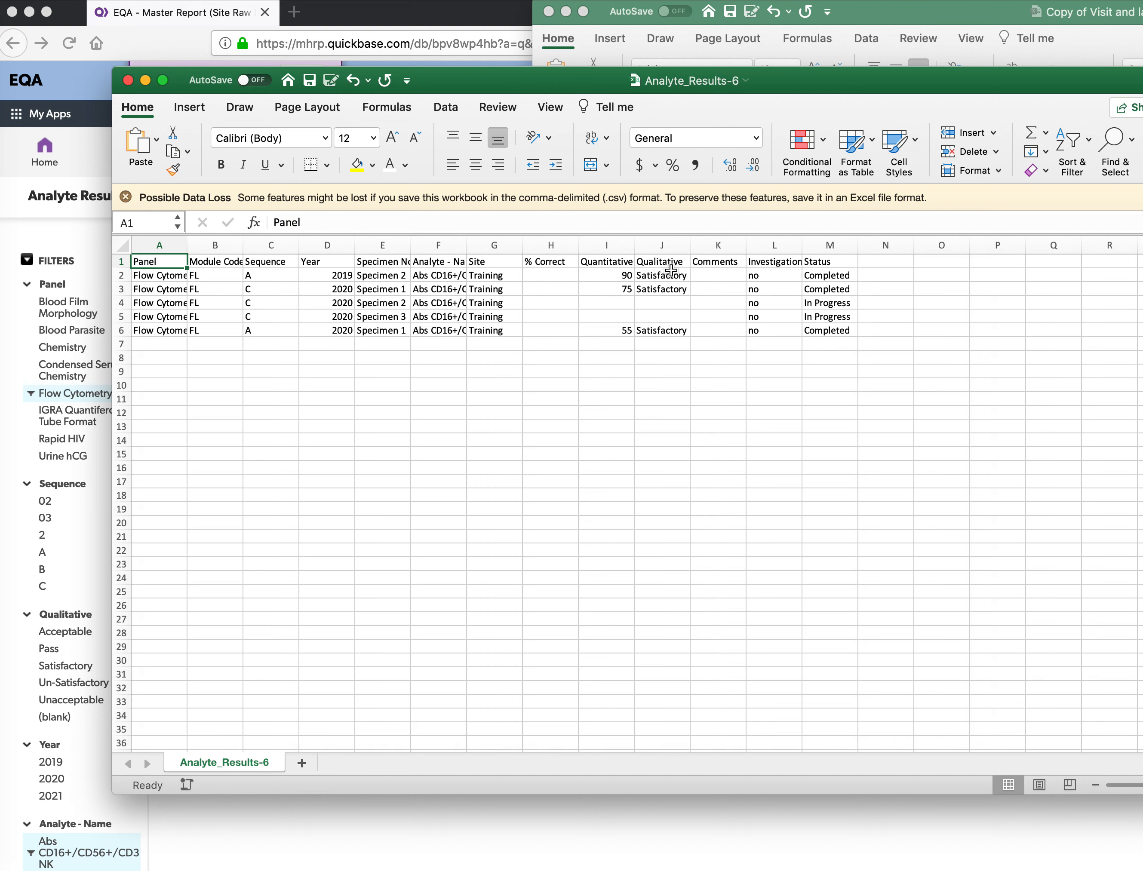
drag(841, 304, 841, 310)
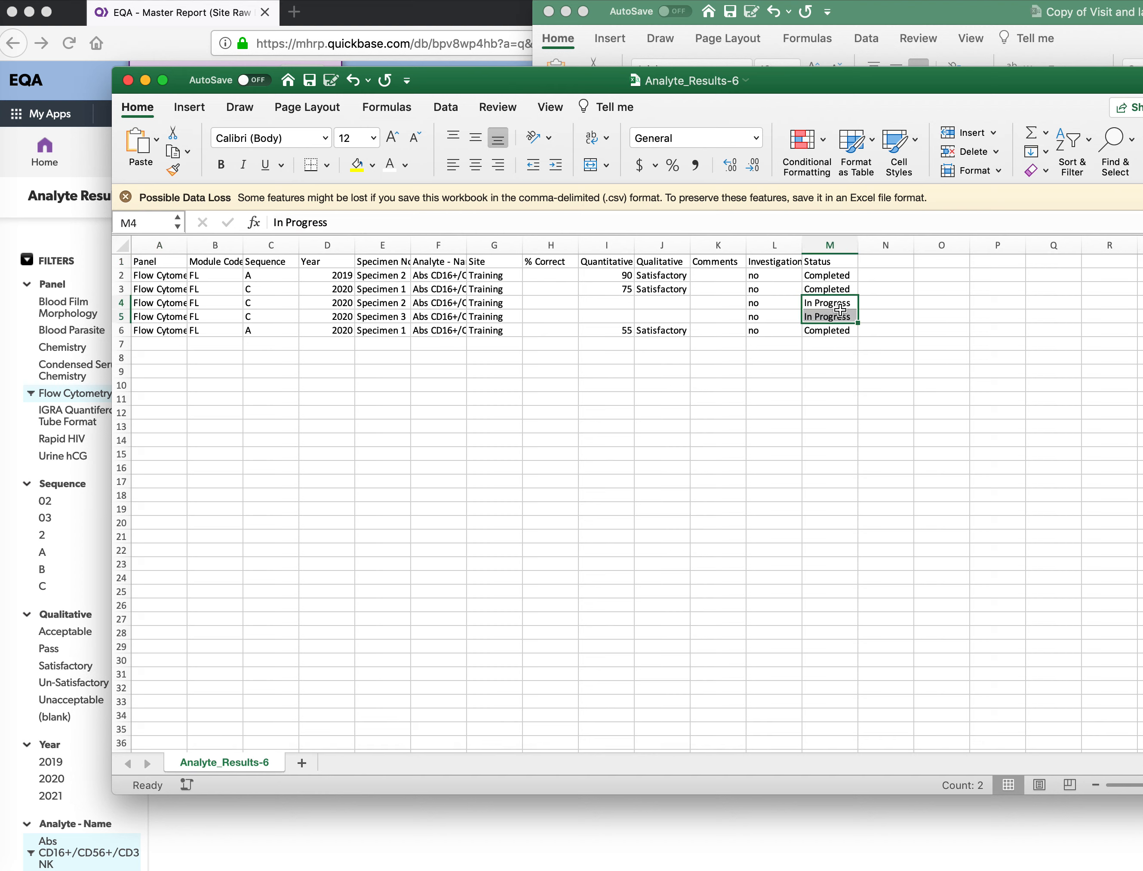
drag(768, 276, 773, 333)
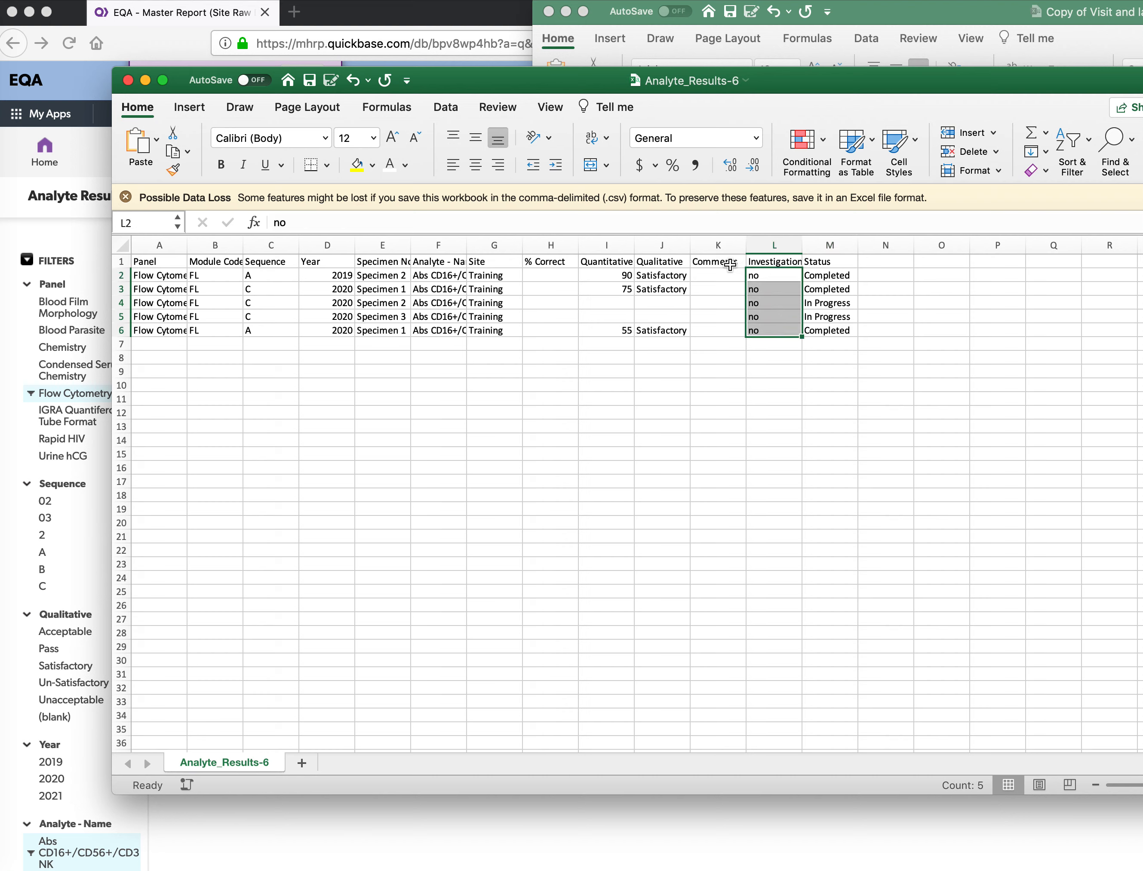
drag(600, 277, 600, 332)
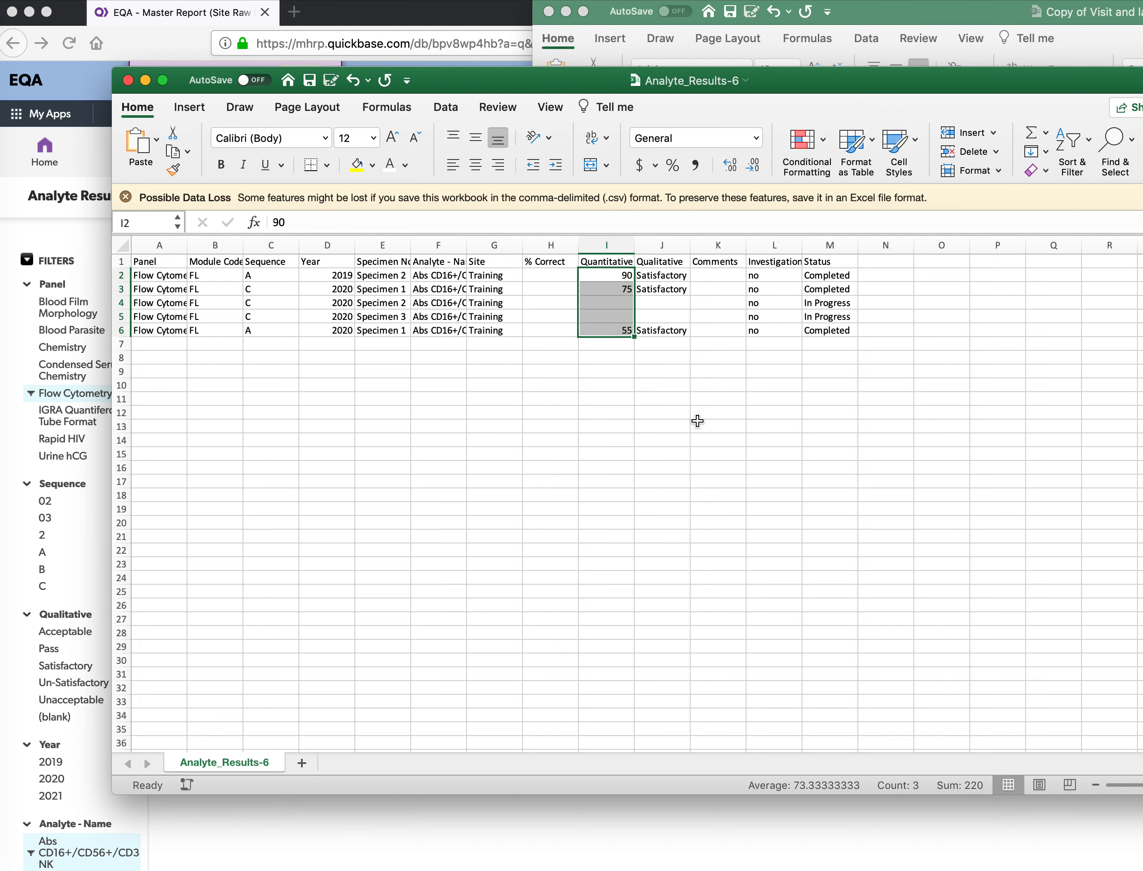
click(129, 80)
click(248, 682)
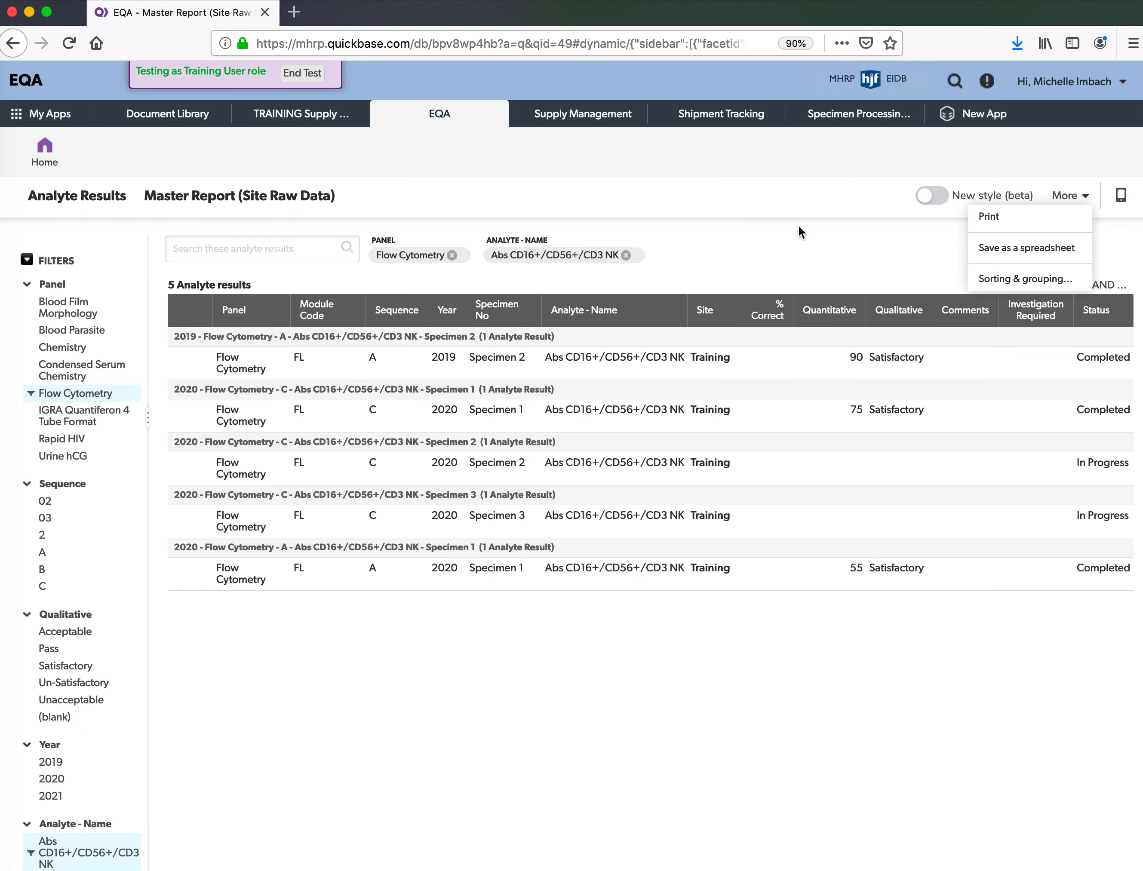
click(927, 260)
click(1062, 197)
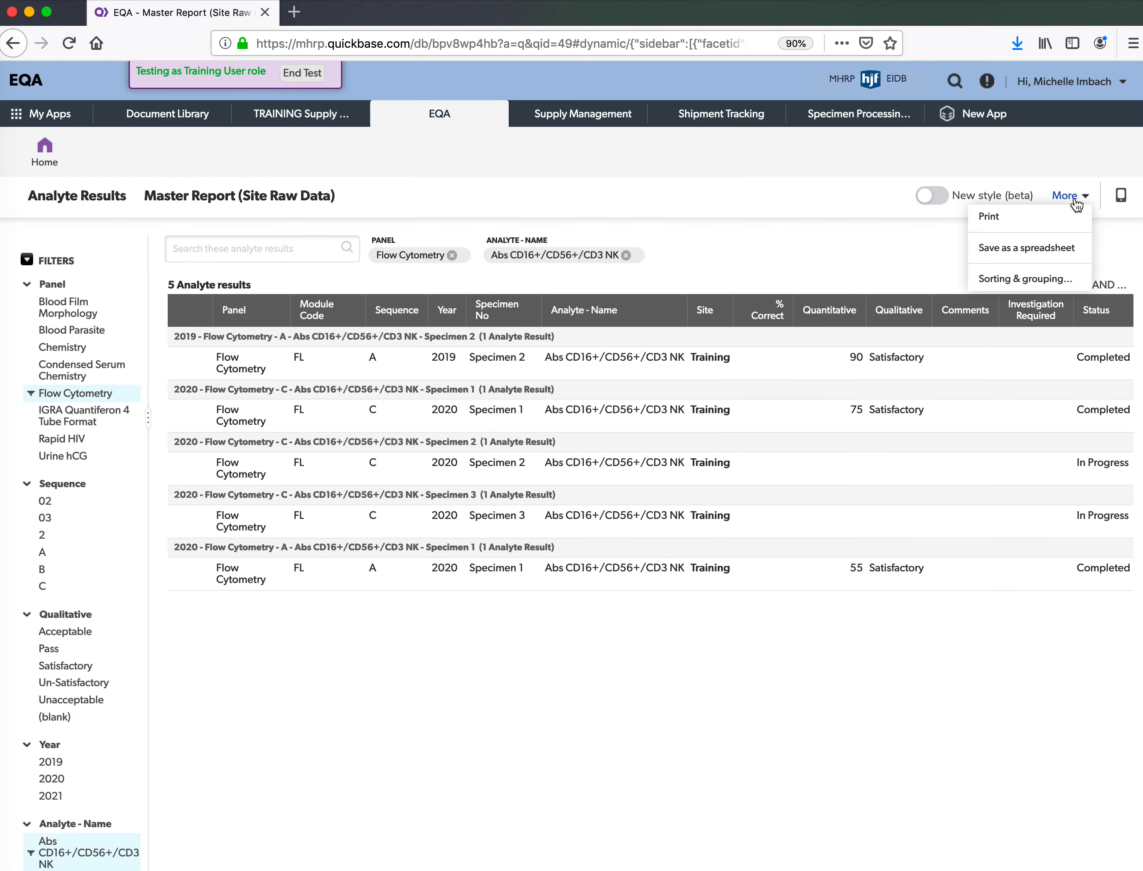
click(1049, 219)
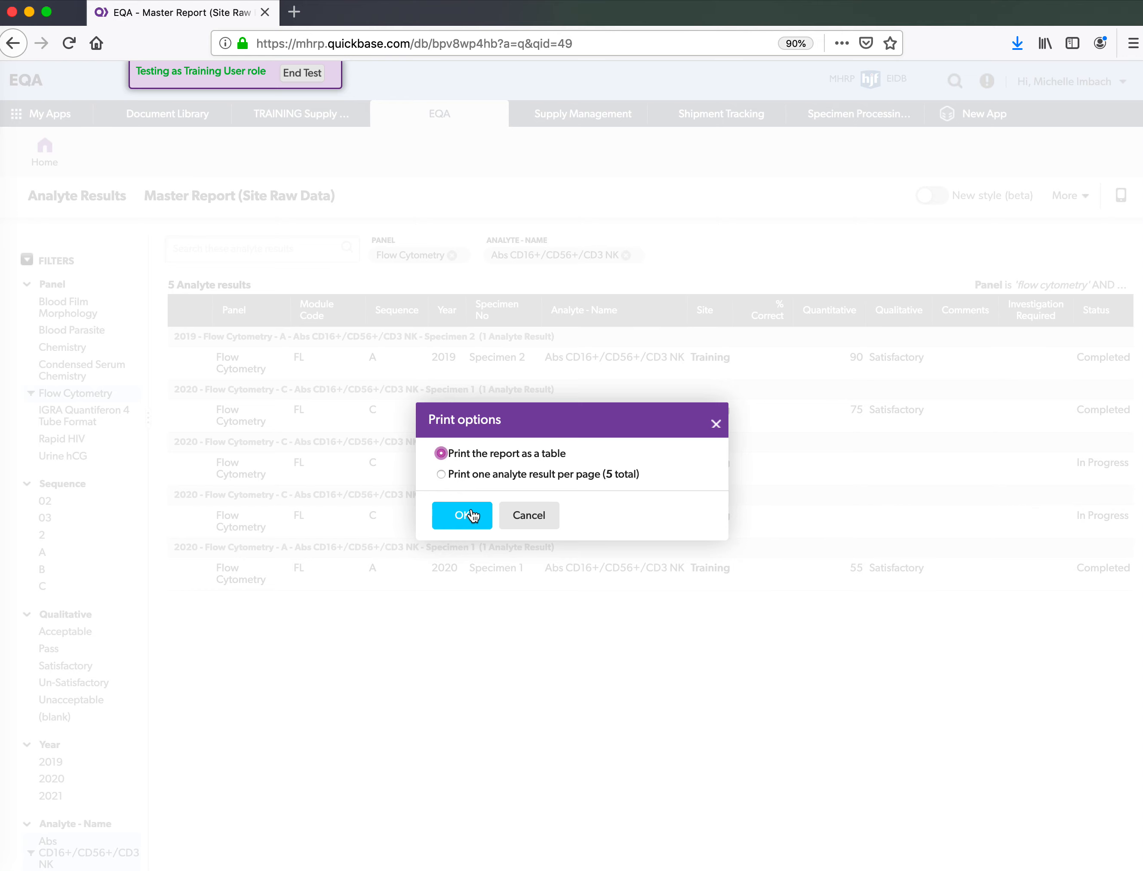
click(547, 515)
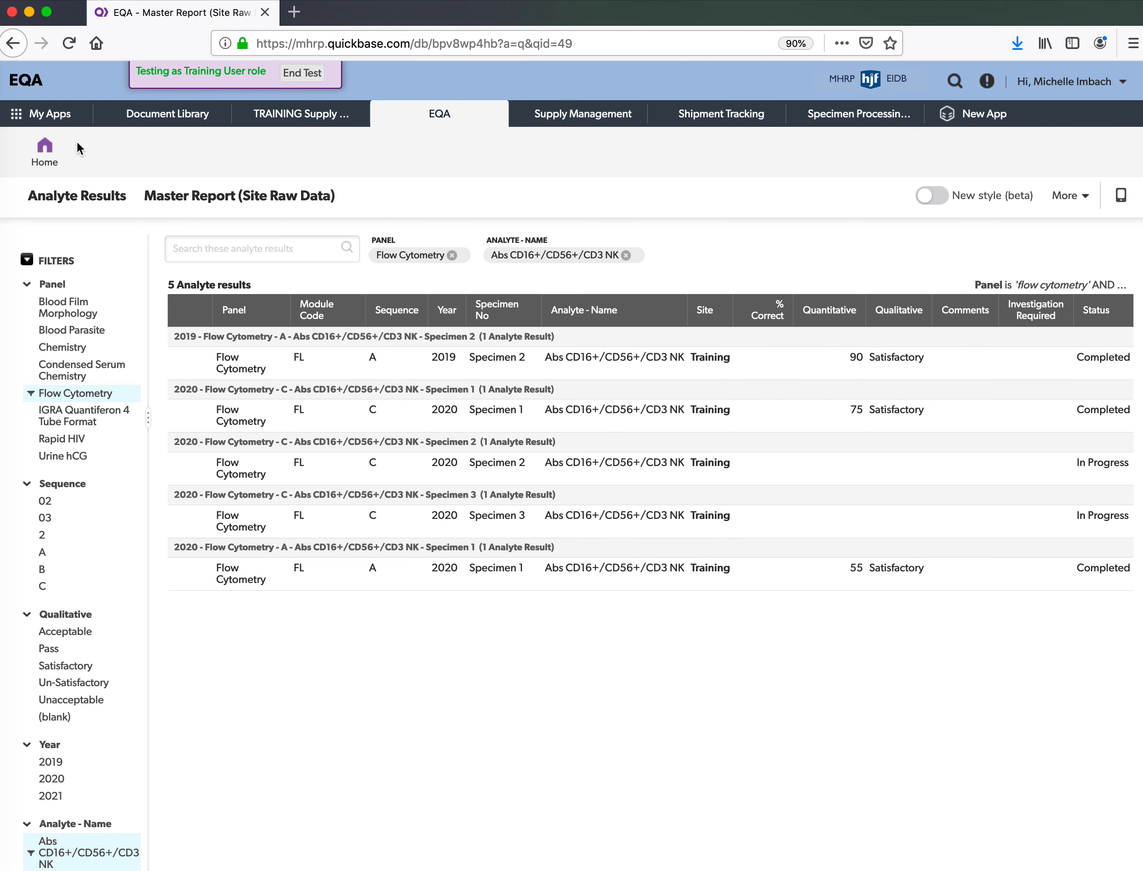
click(60, 150)
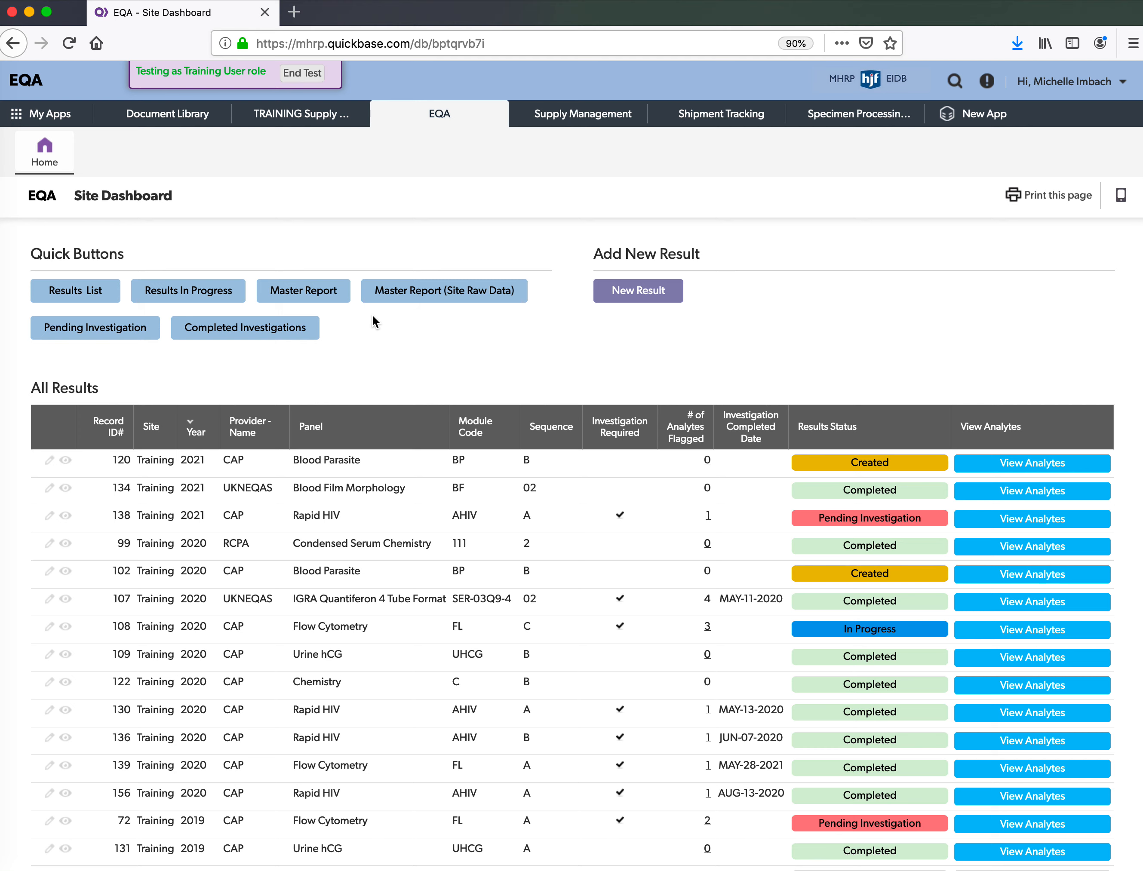
- Display the CAP Master Report with 75 results and save it as a spreadsheet
click(327, 296)
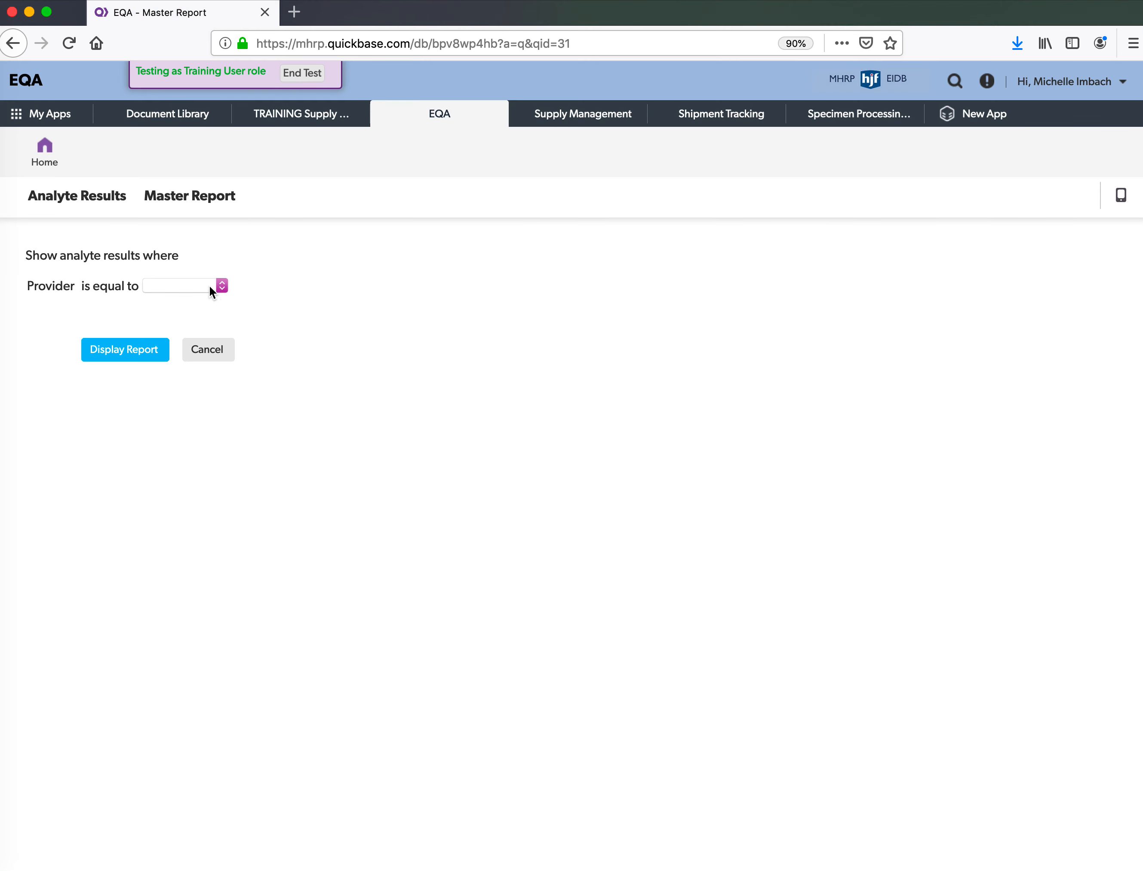
click(209, 288)
click(206, 301)
click(139, 353)
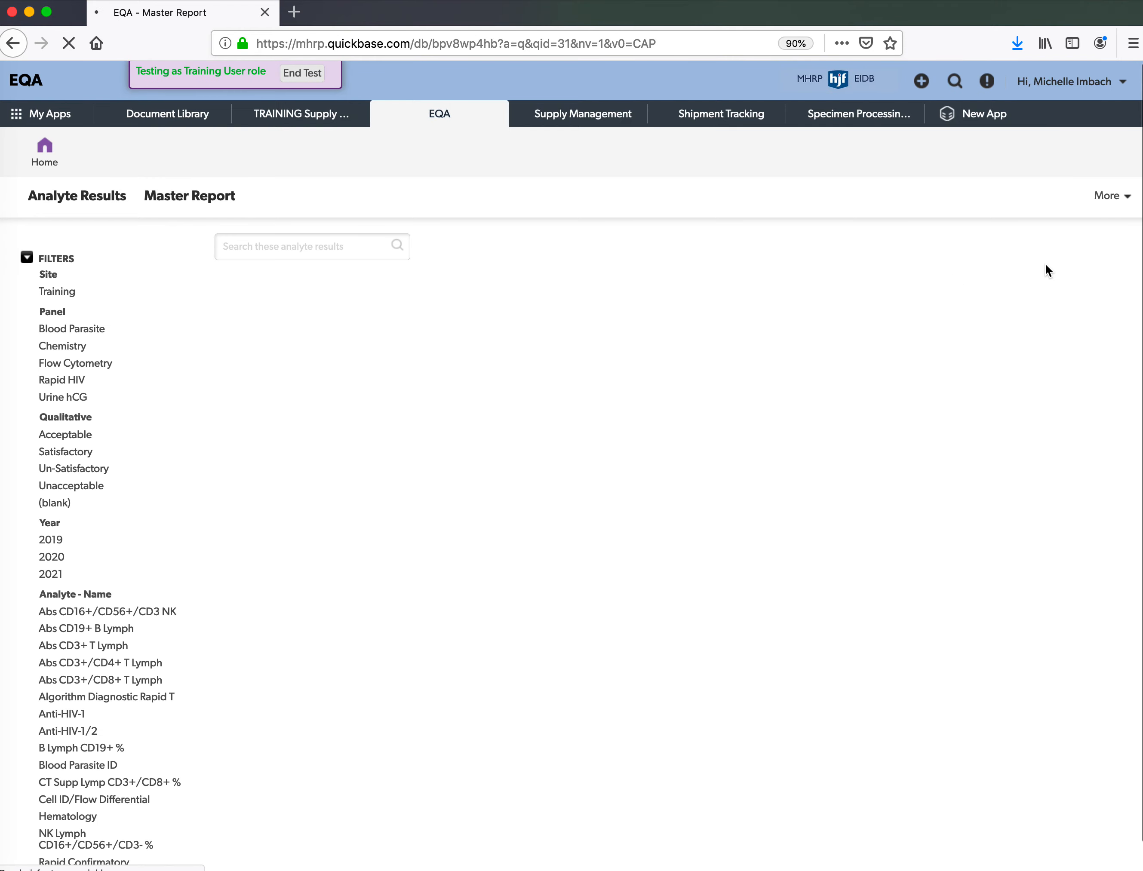
click(1082, 199)
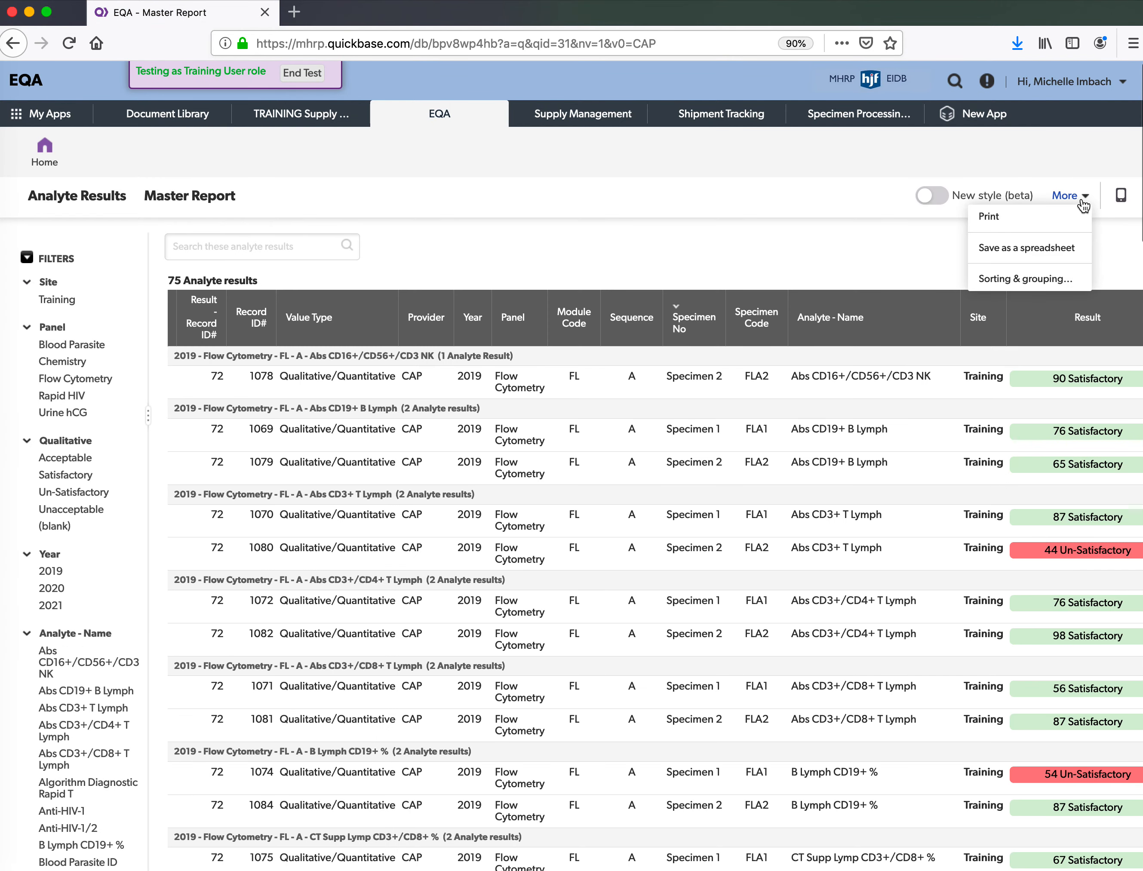
click(1046, 249)
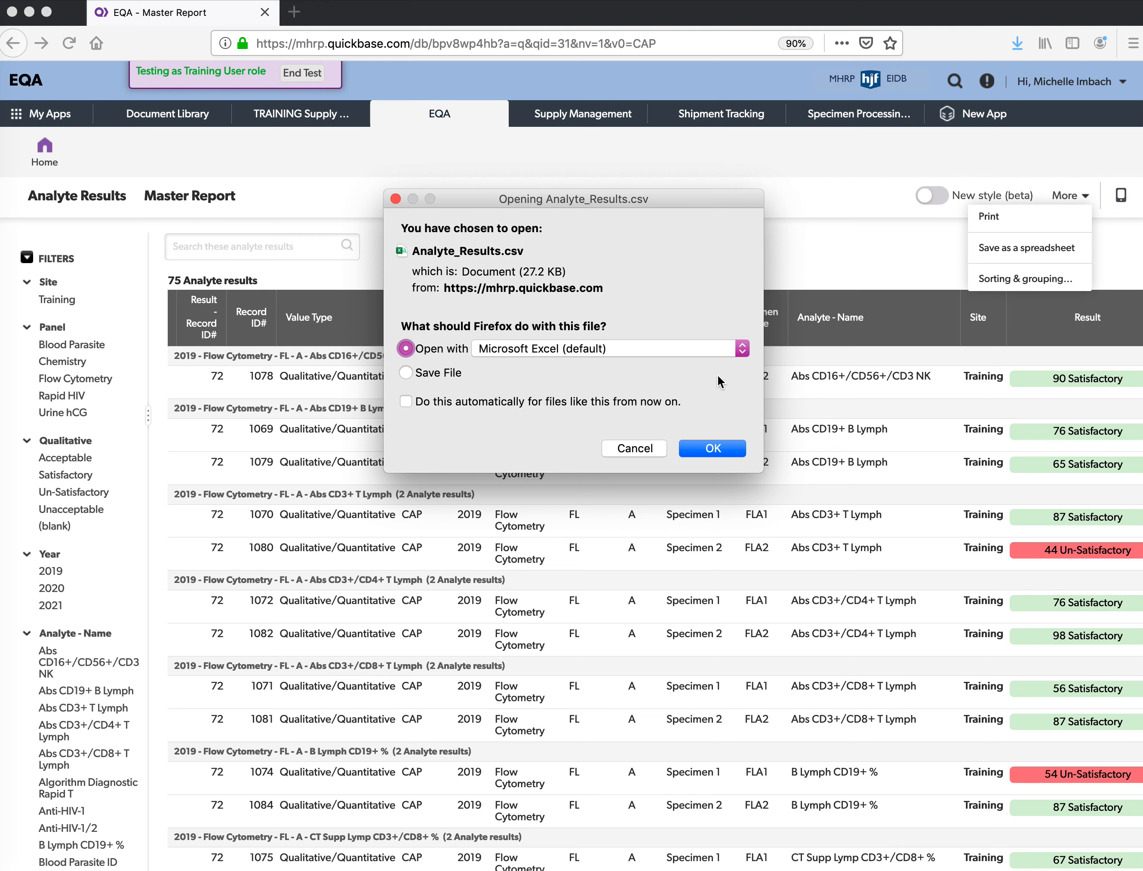
- Open the export as Analyte_Results-7, inspect the Result column M, then return to the Site Dashboard
click(703, 453)
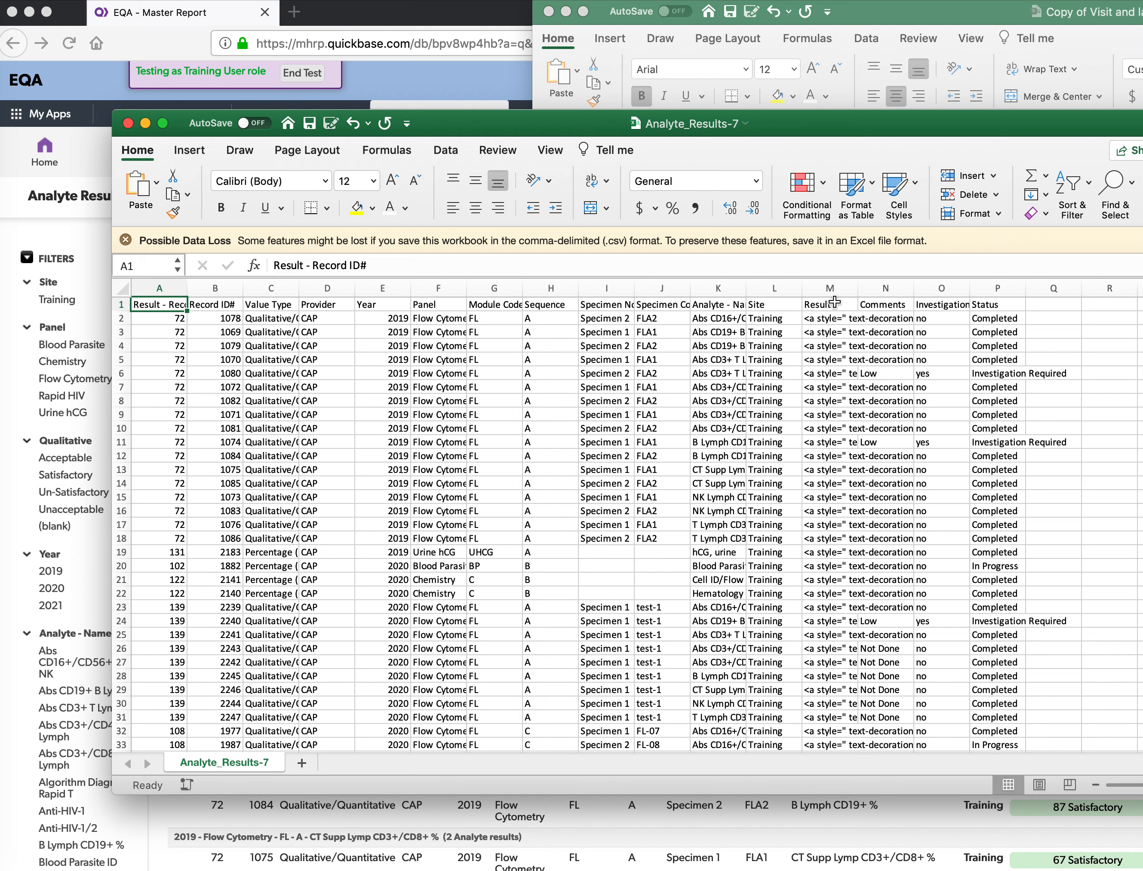
click(825, 328)
click(829, 287)
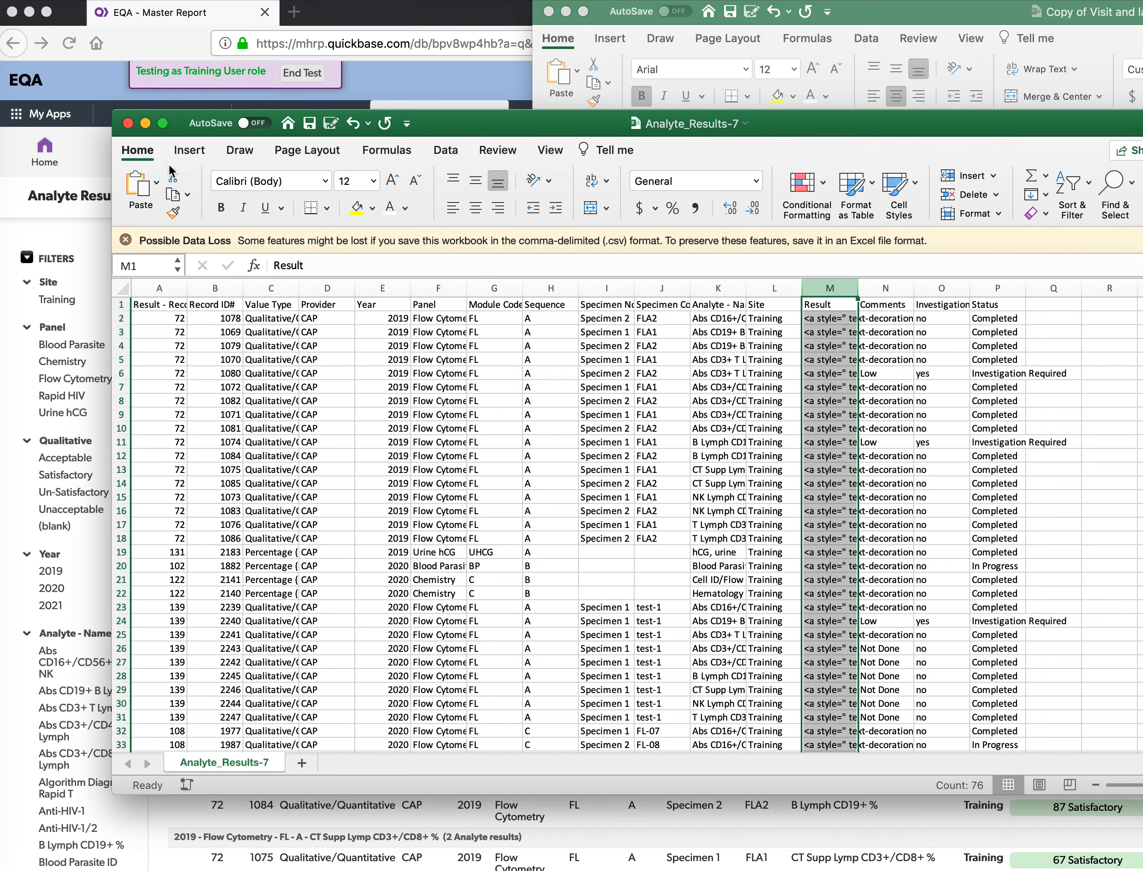
click(105, 143)
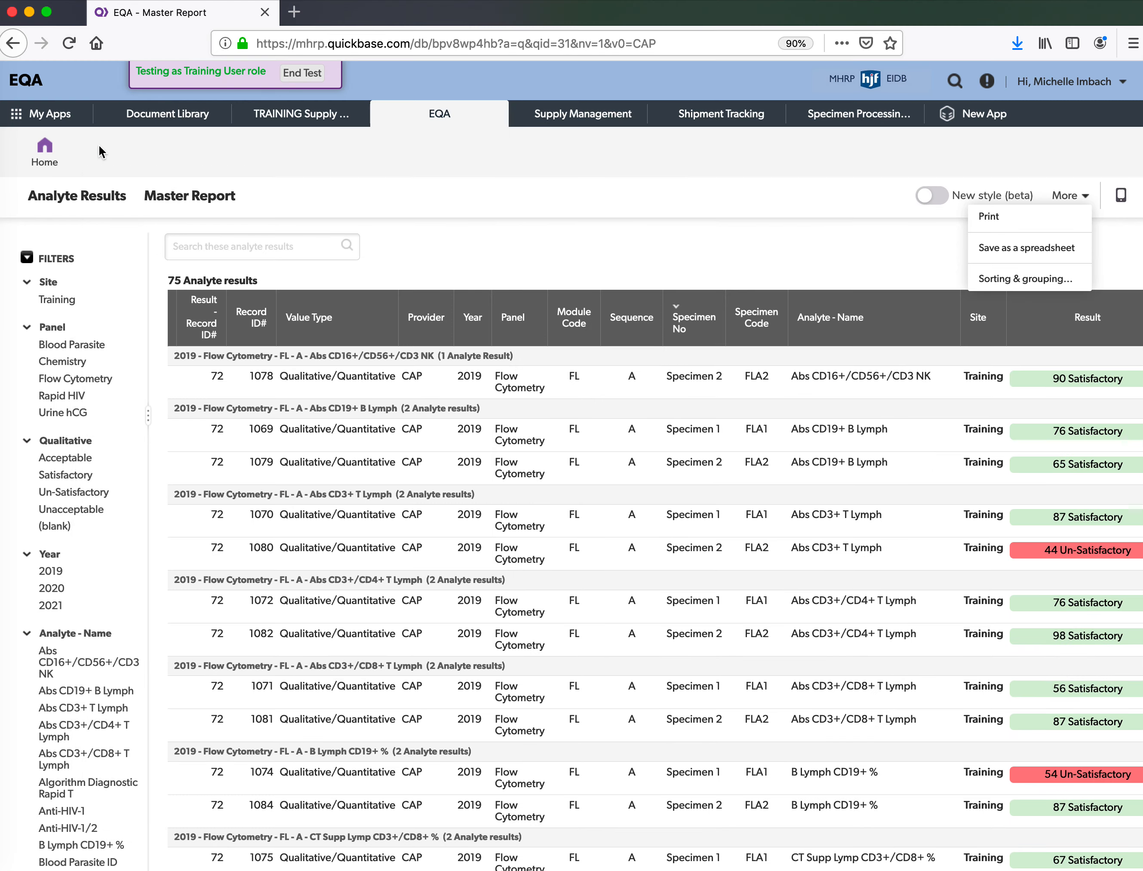
click(44, 149)
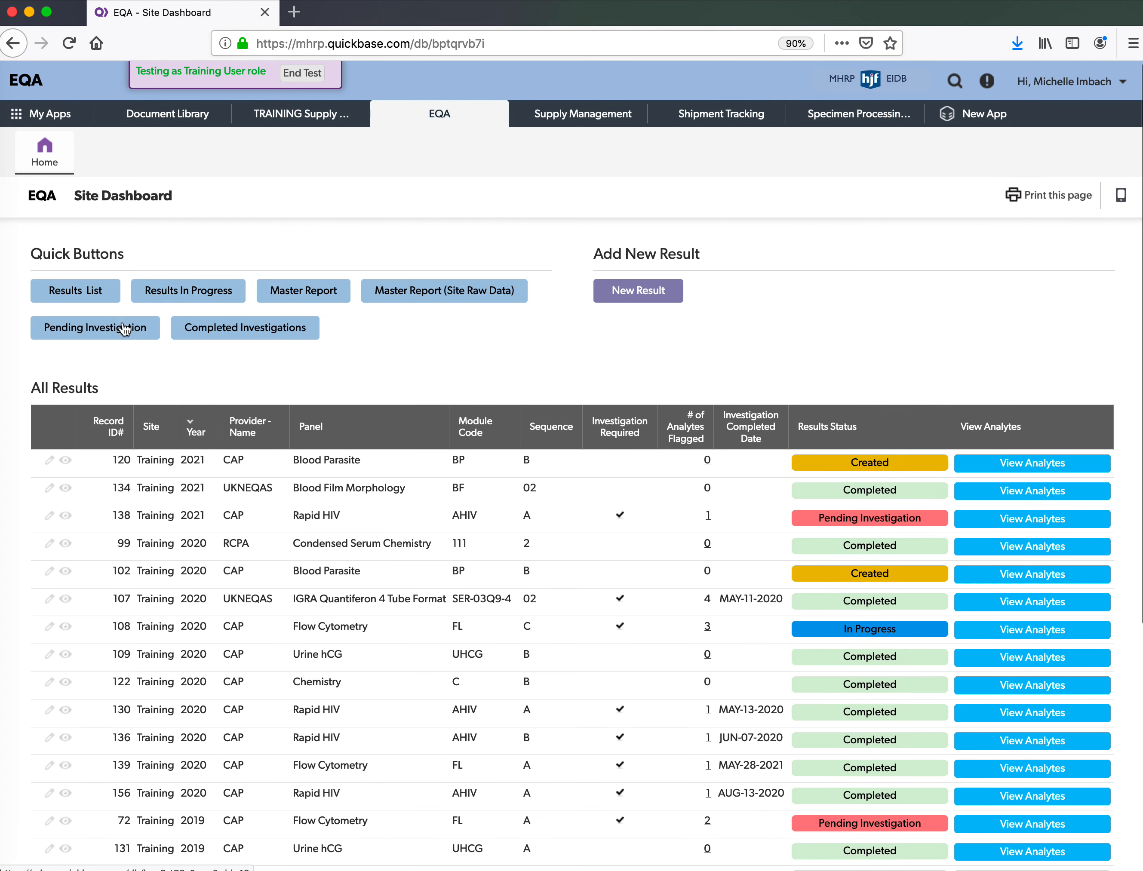
- Open Pending Investigation, review the Flow Cytometry Result 72 record, and go back to the list
click(115, 338)
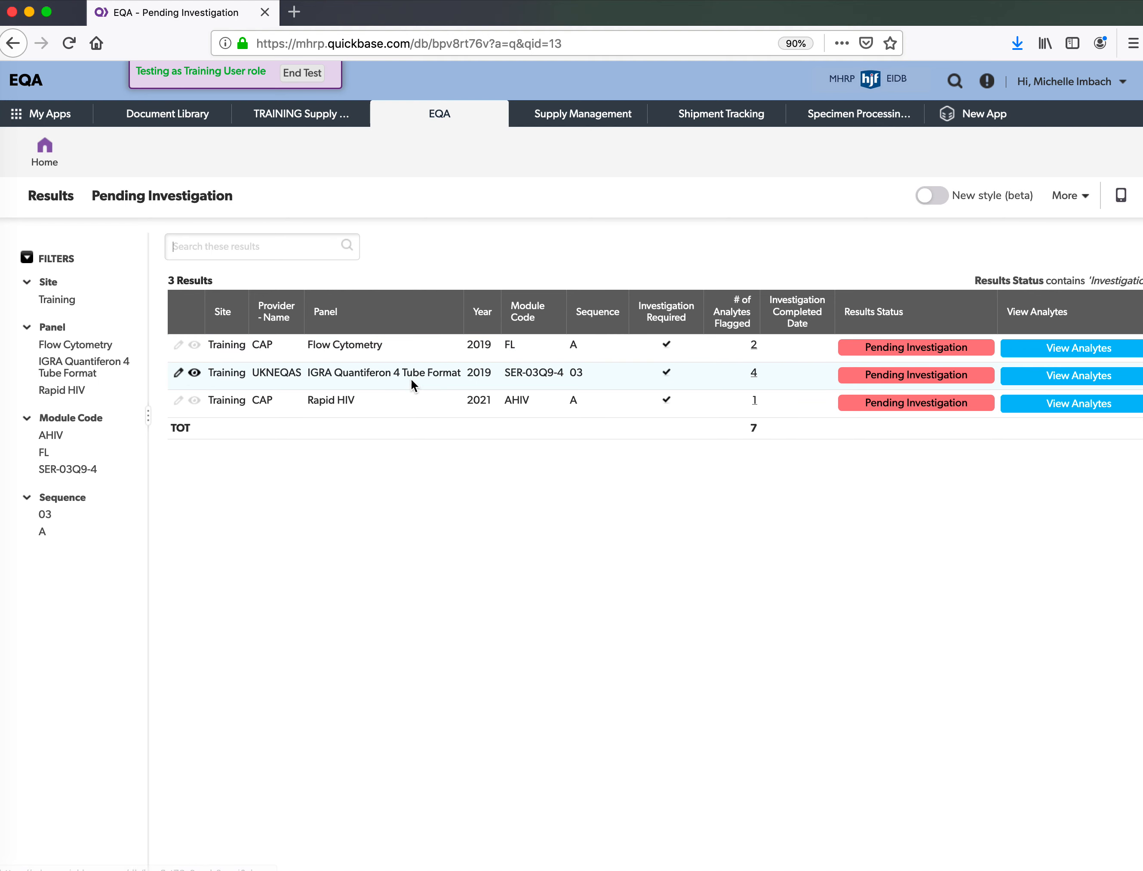
click(412, 349)
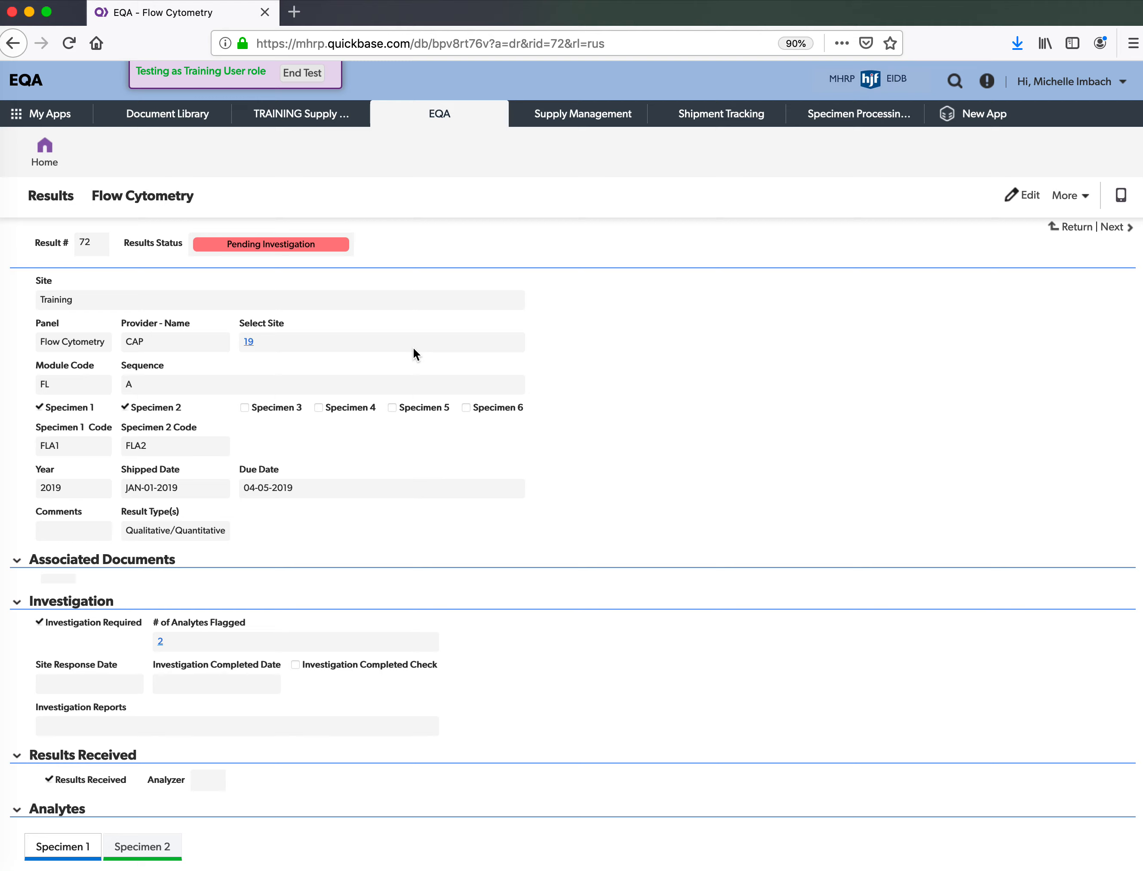
scroll(412, 348, down, 4)
scroll(412, 347, down, 5)
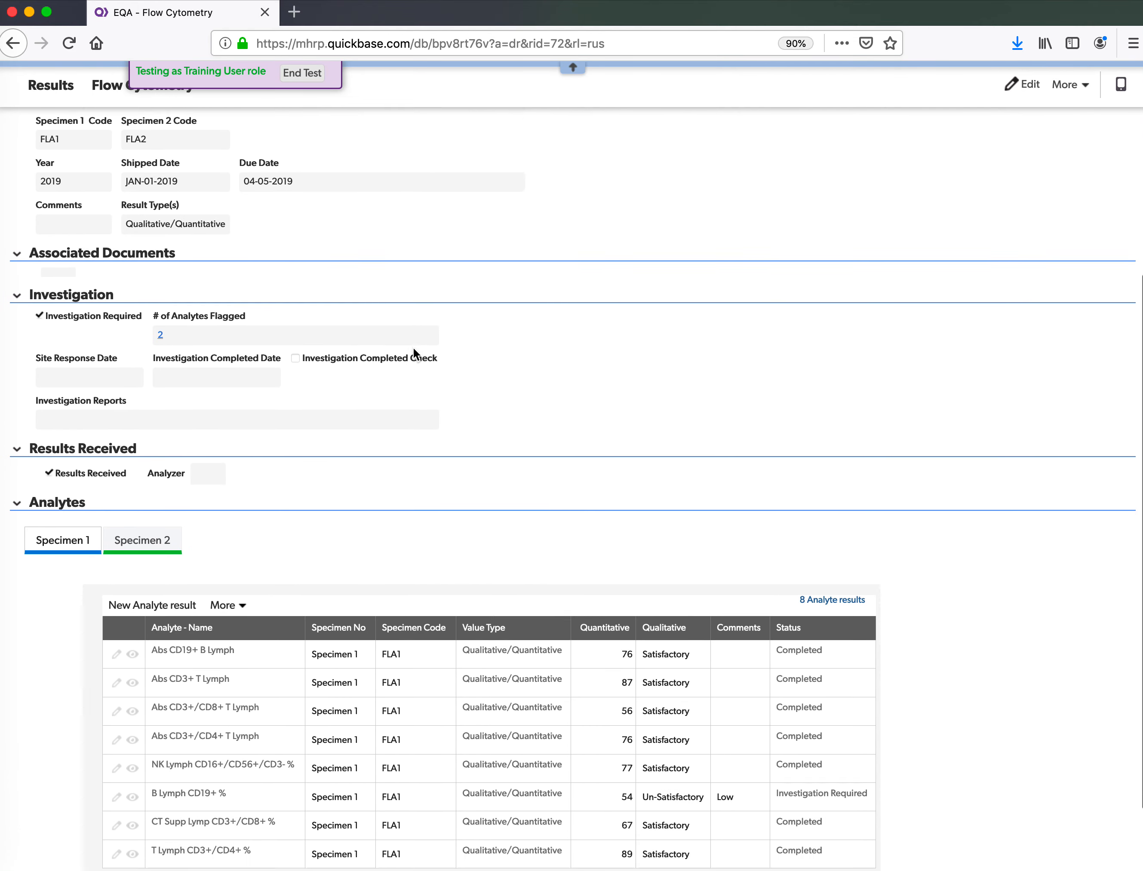
scroll(412, 347, up, 5)
scroll(413, 347, up, 3)
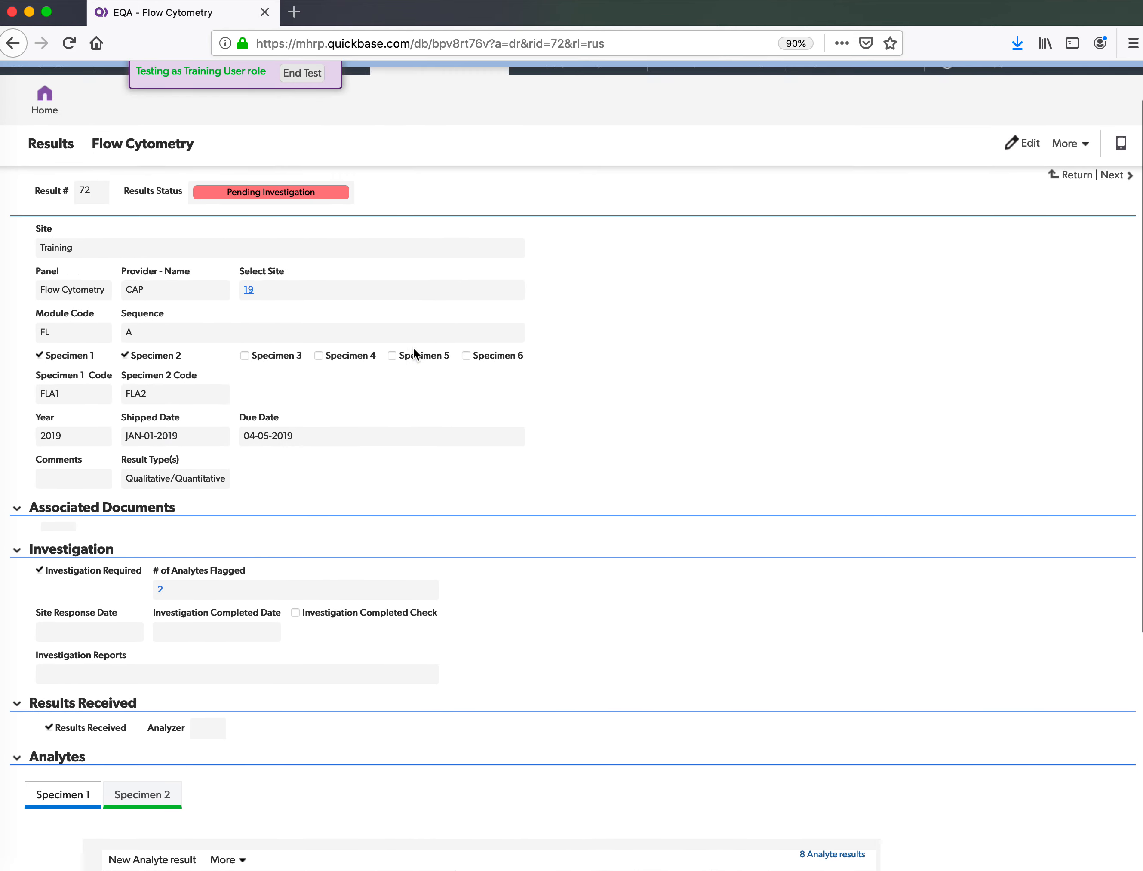
click(19, 48)
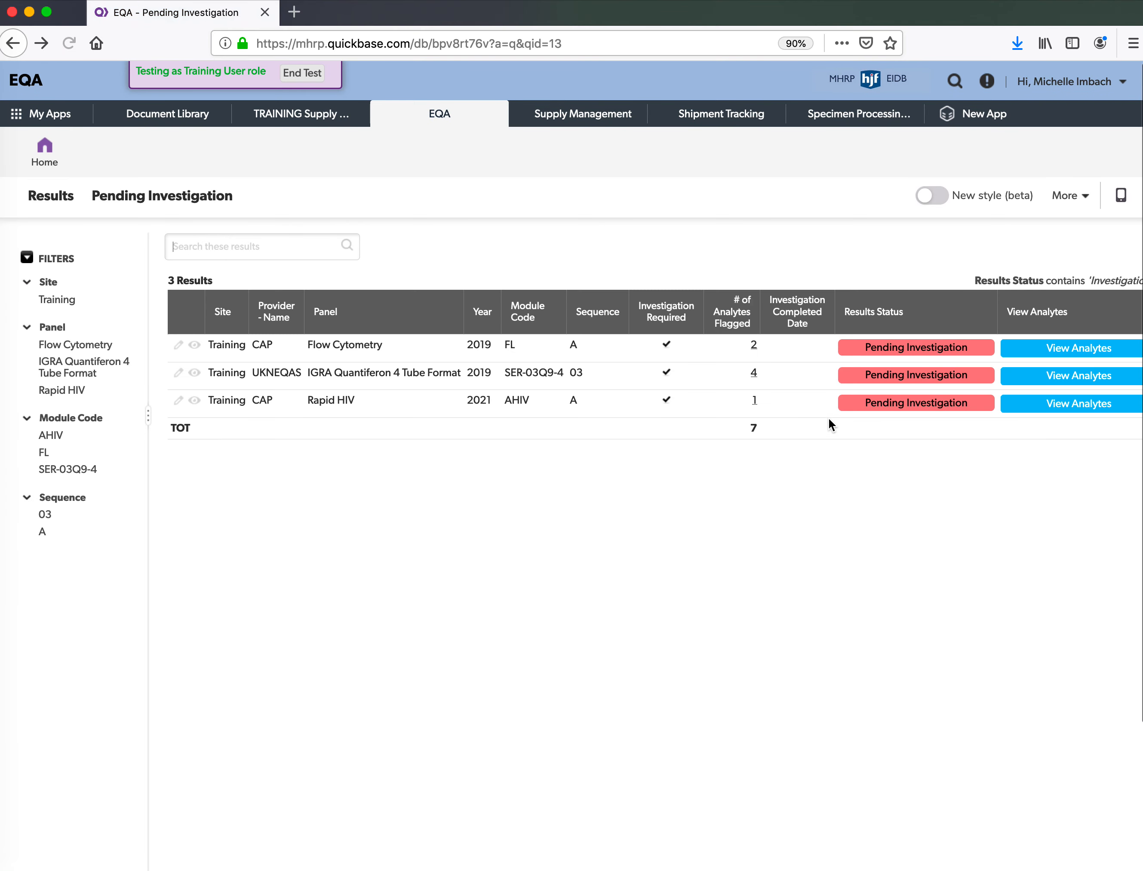
- View the Flow Cytometry result's 17 analytes, filter pending results to Flow Cytometry, then go Home
click(1053, 351)
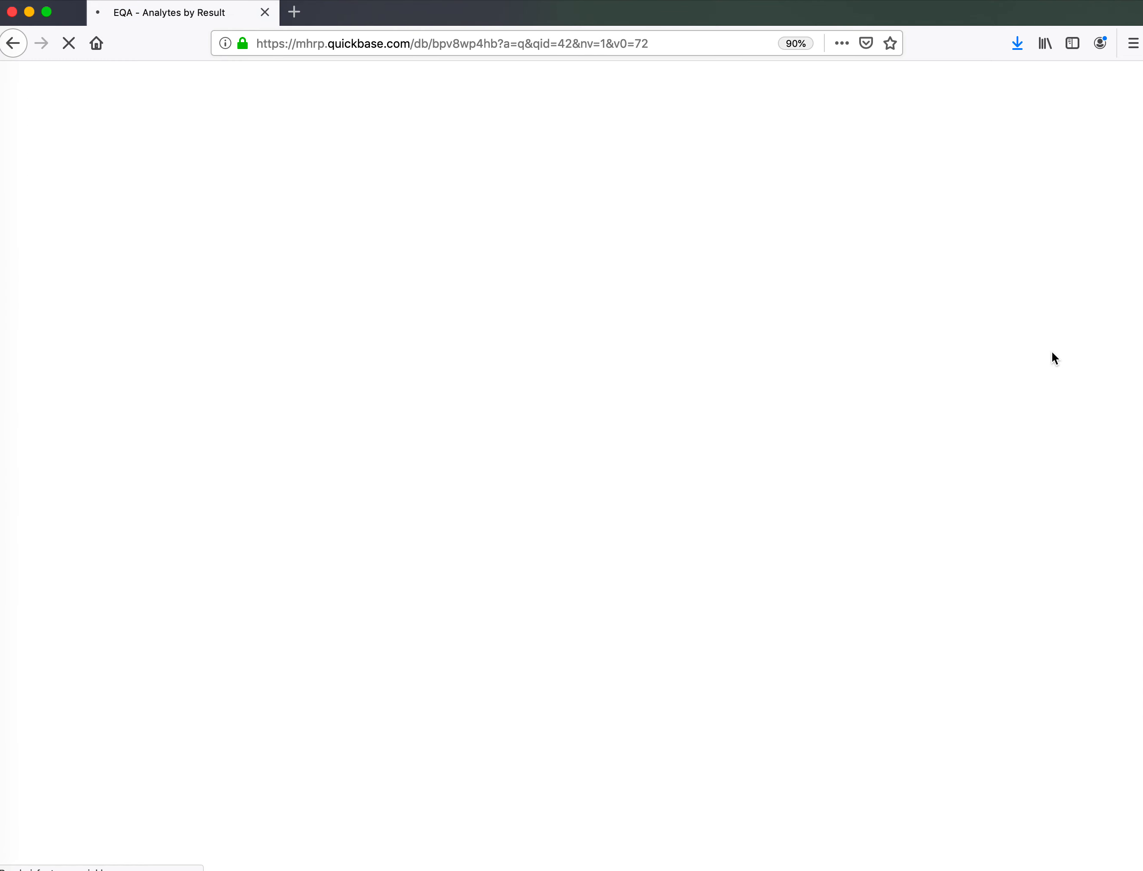
scroll(727, 388, down, 6)
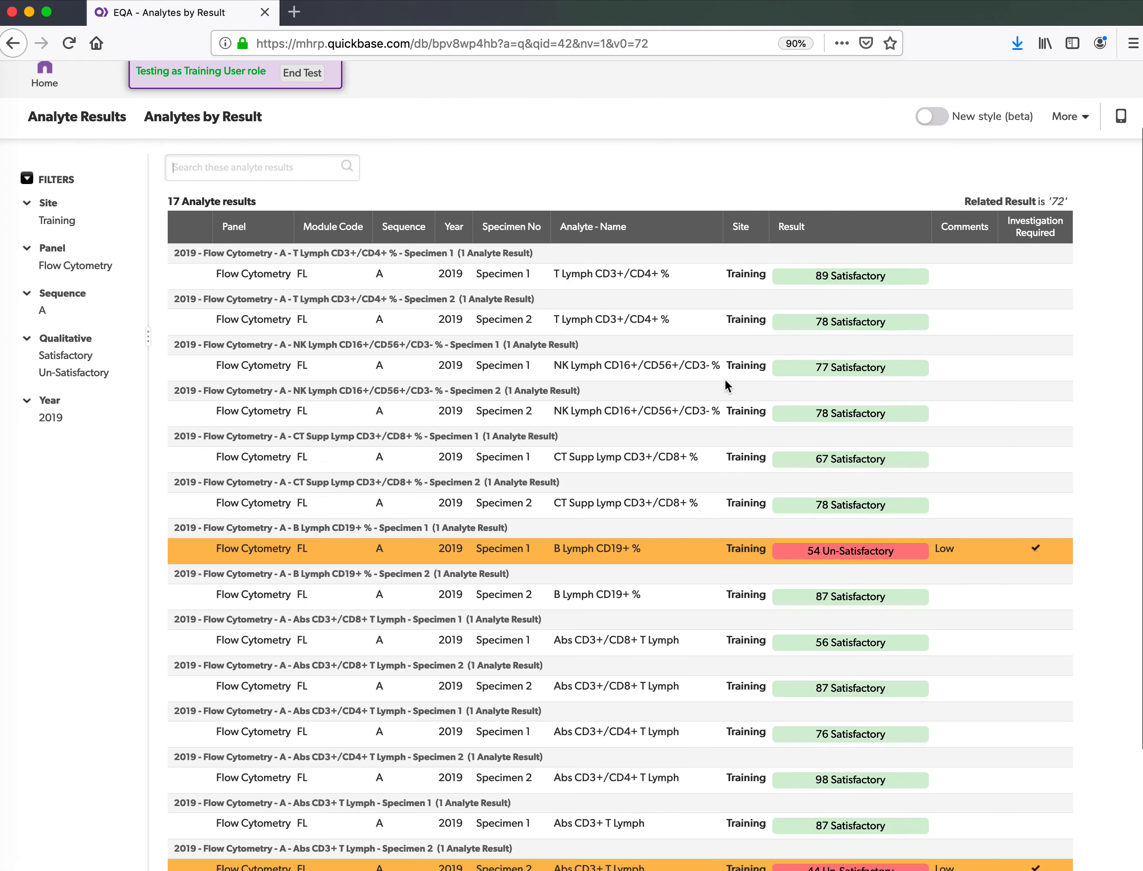
scroll(727, 385, up, 6)
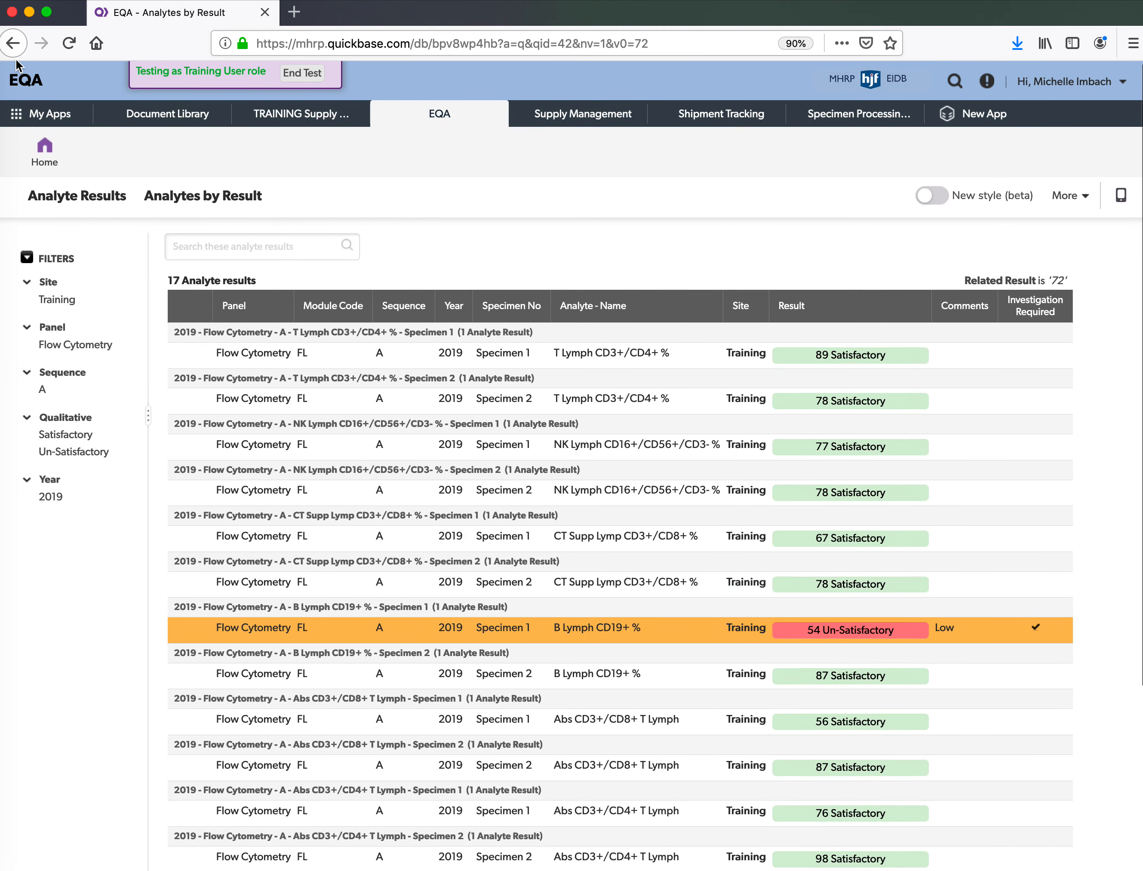
click(12, 45)
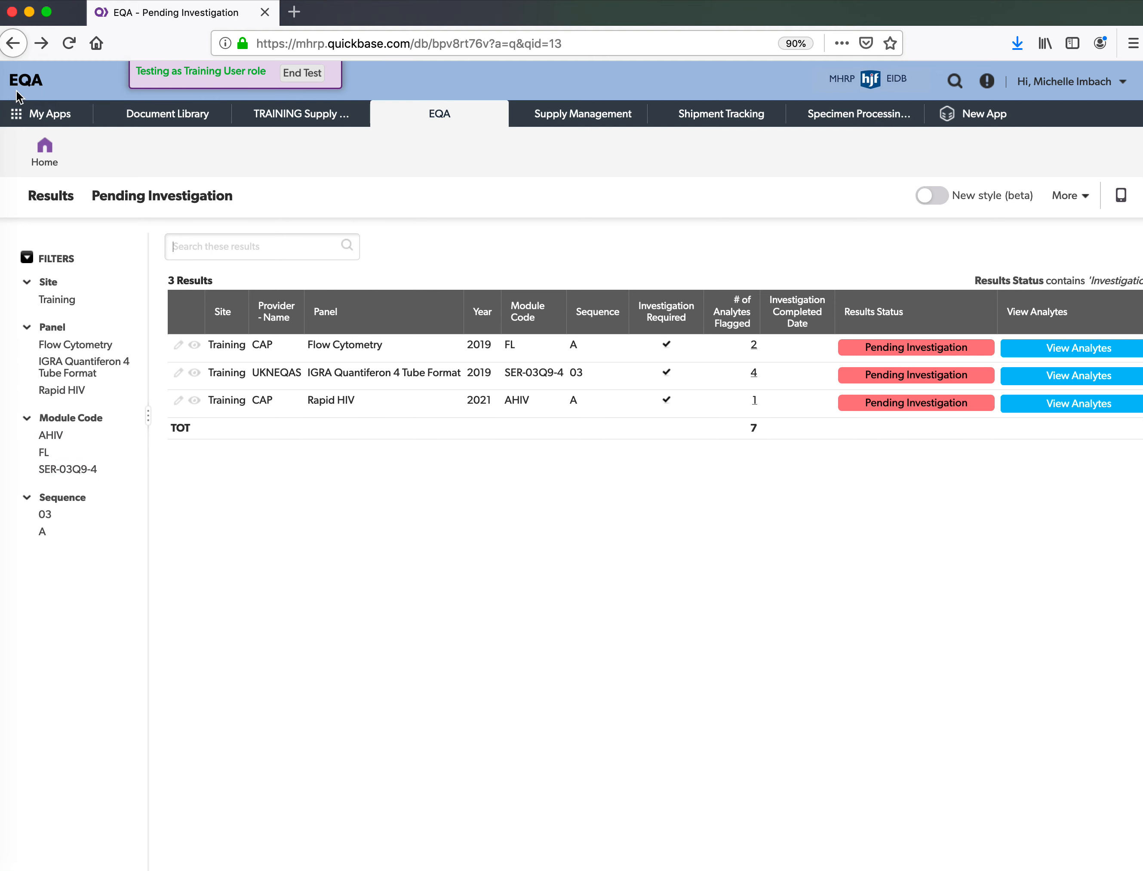
click(63, 349)
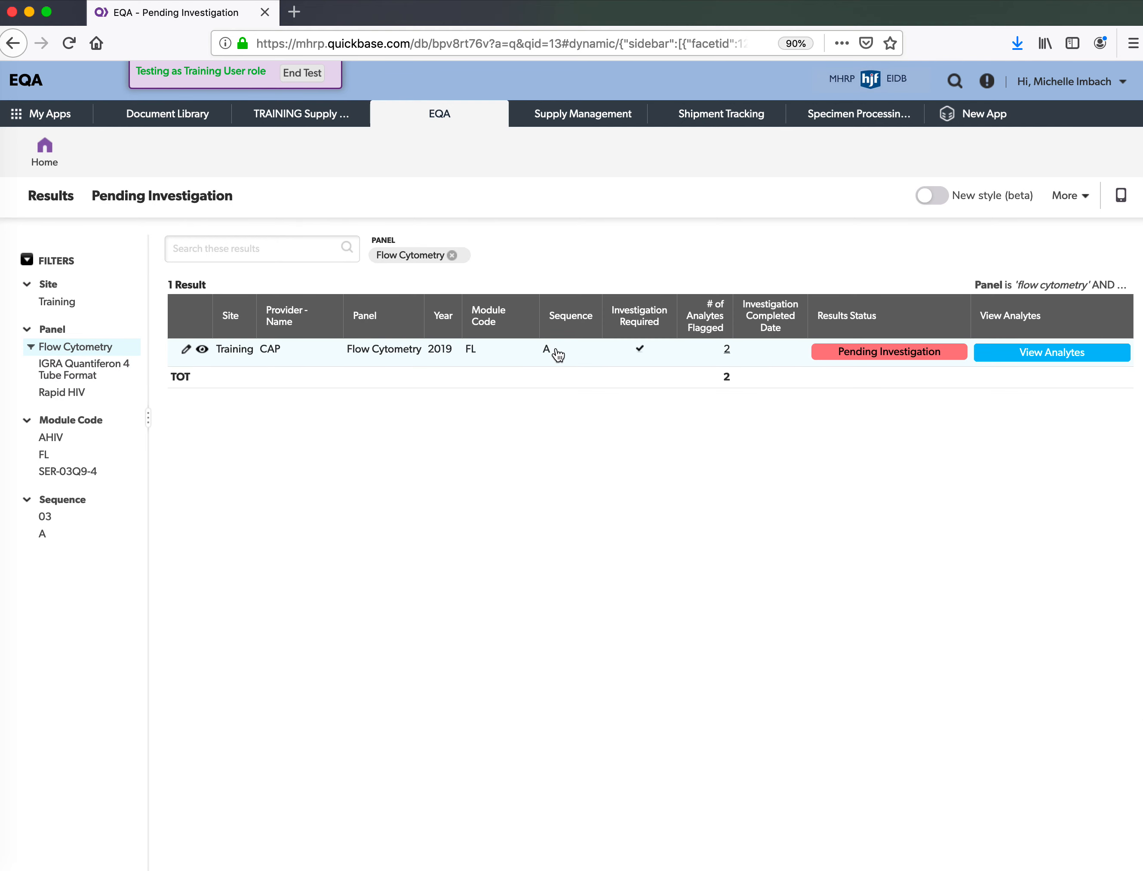
click(53, 150)
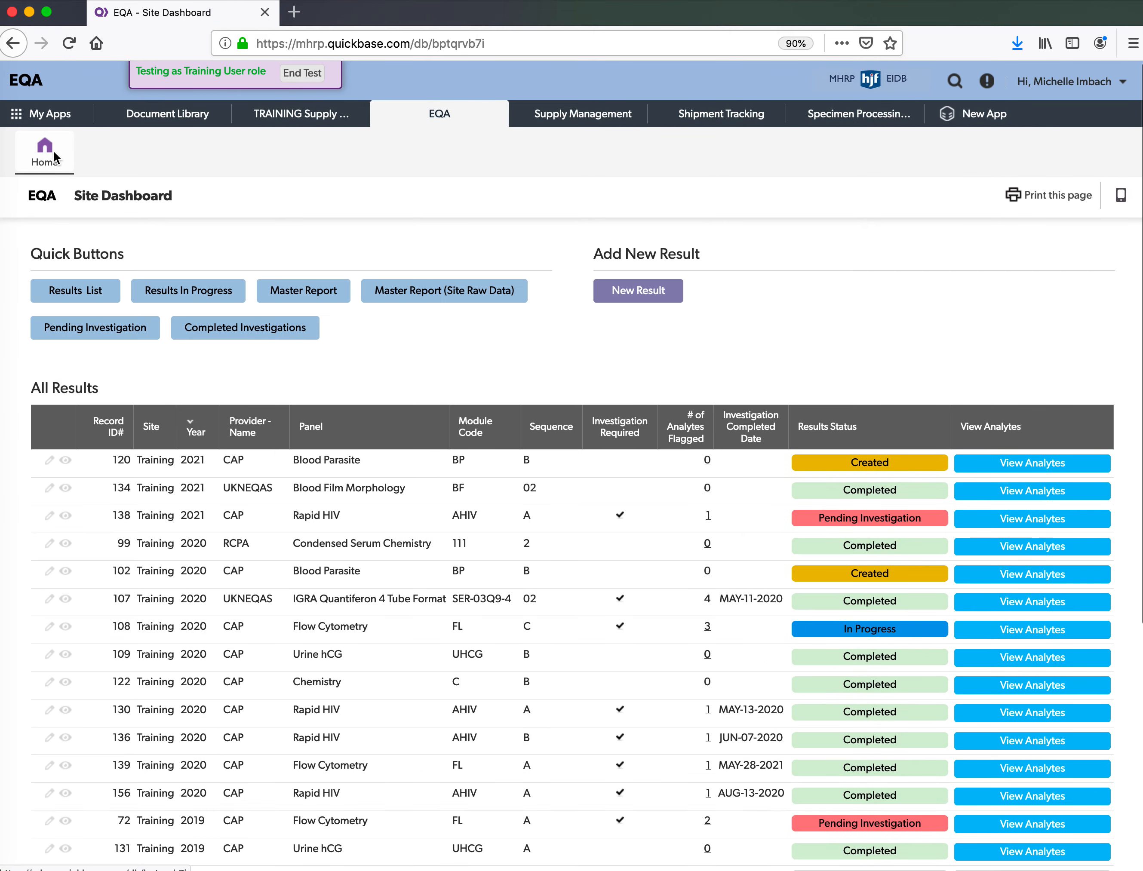
- Open Completed Investigations, cancel opening the Rapid HIV .docx report, and open result 156
click(273, 340)
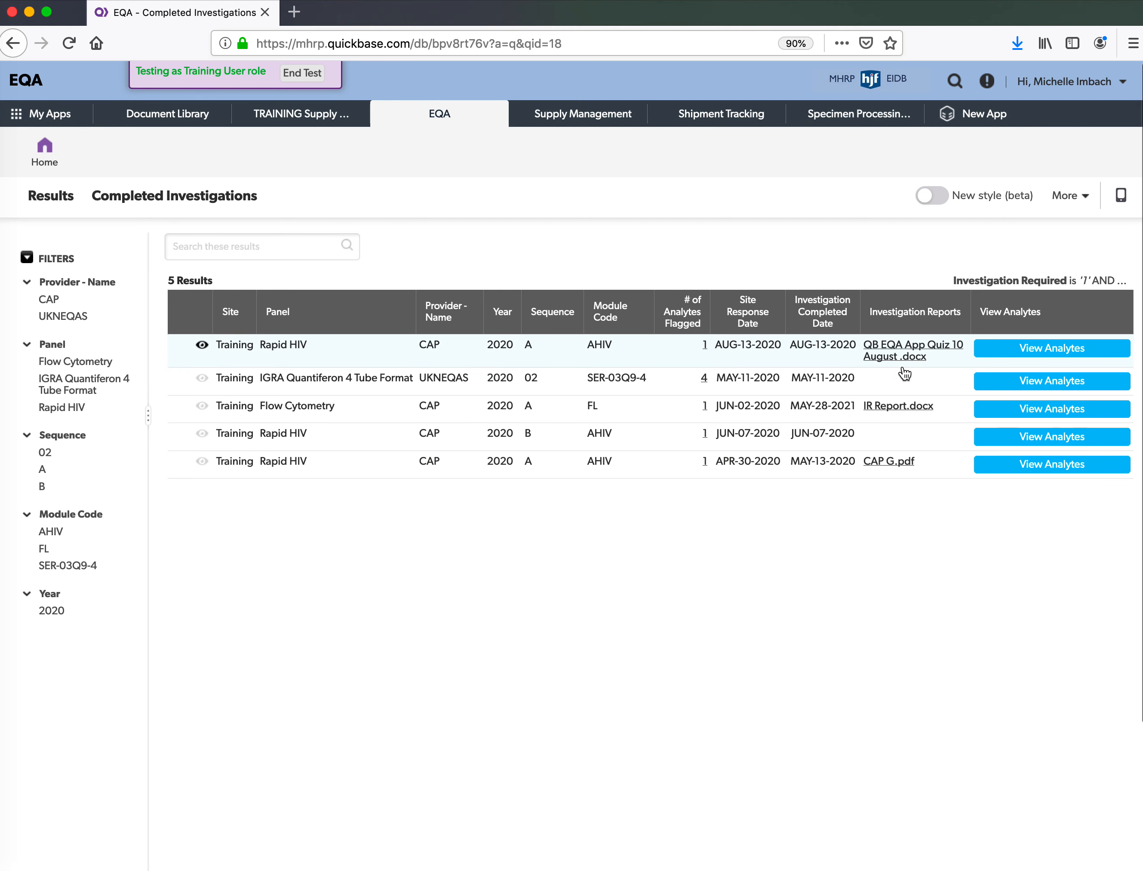
click(914, 359)
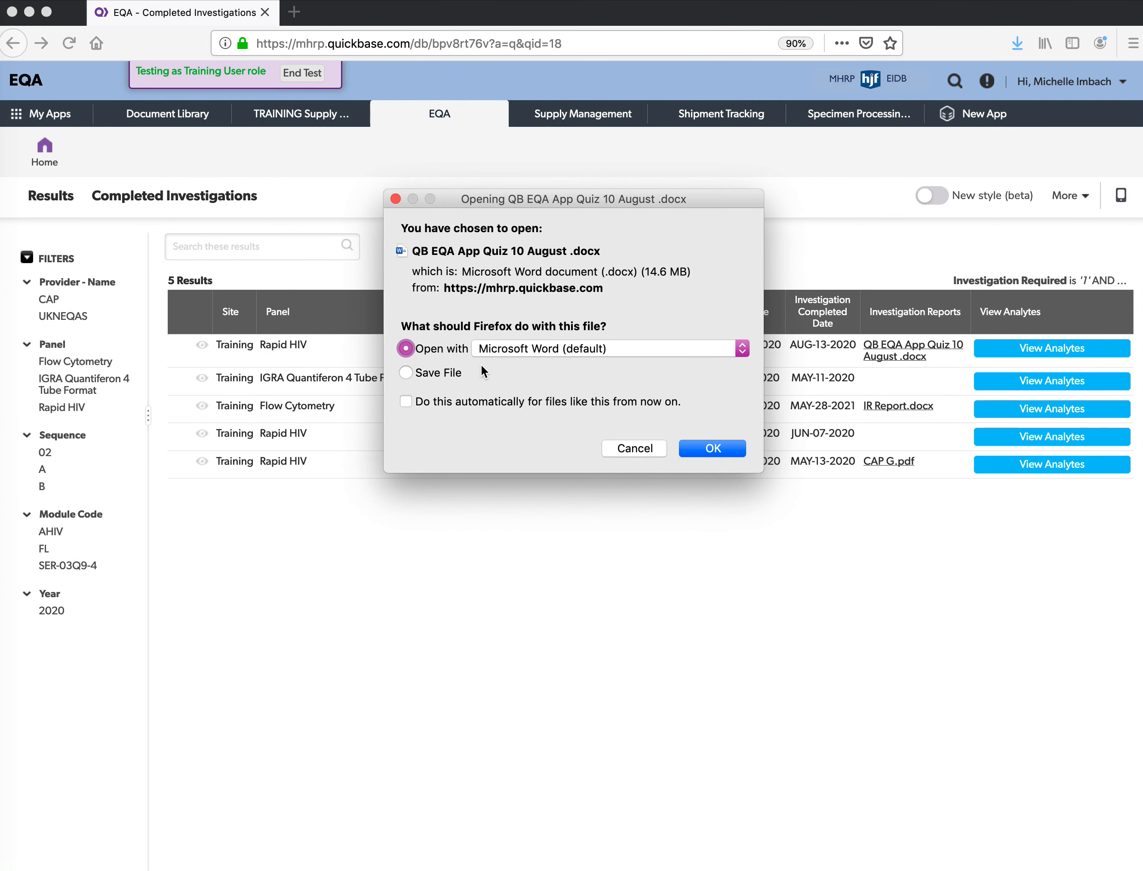
click(634, 449)
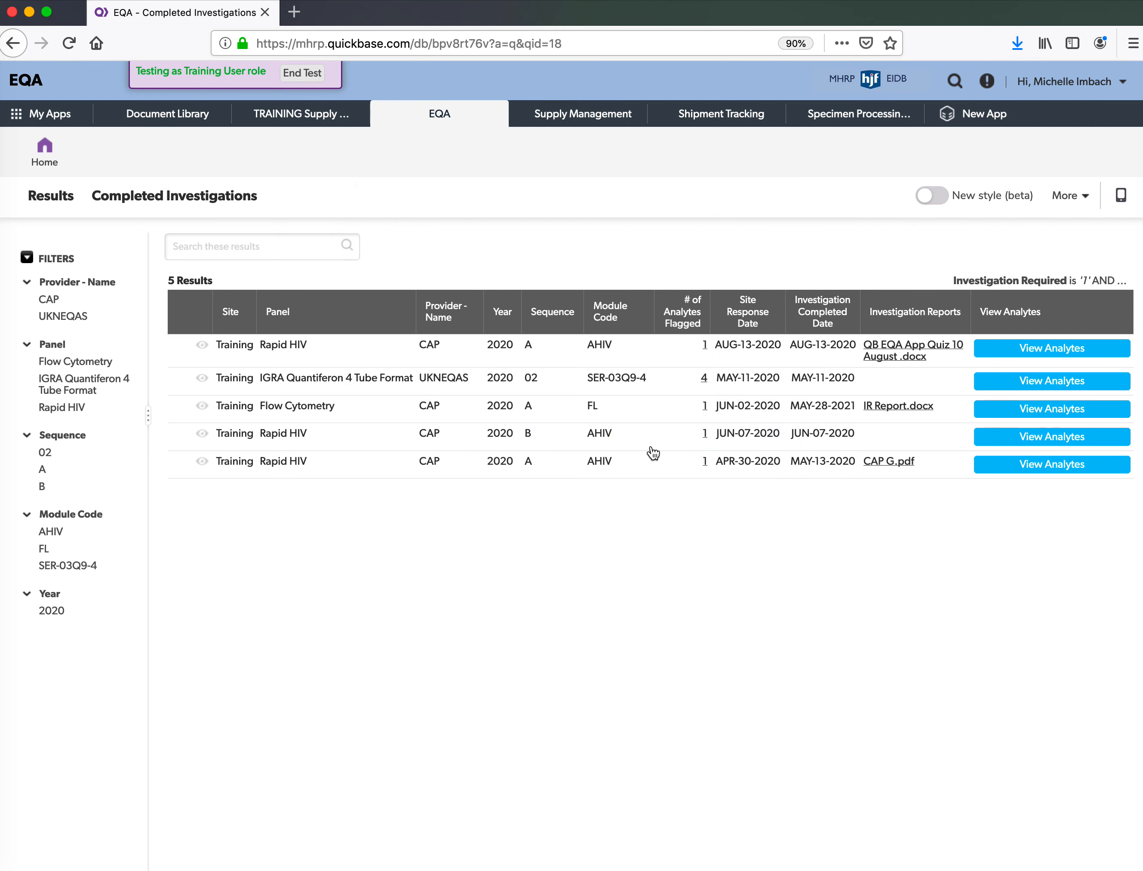
click(631, 352)
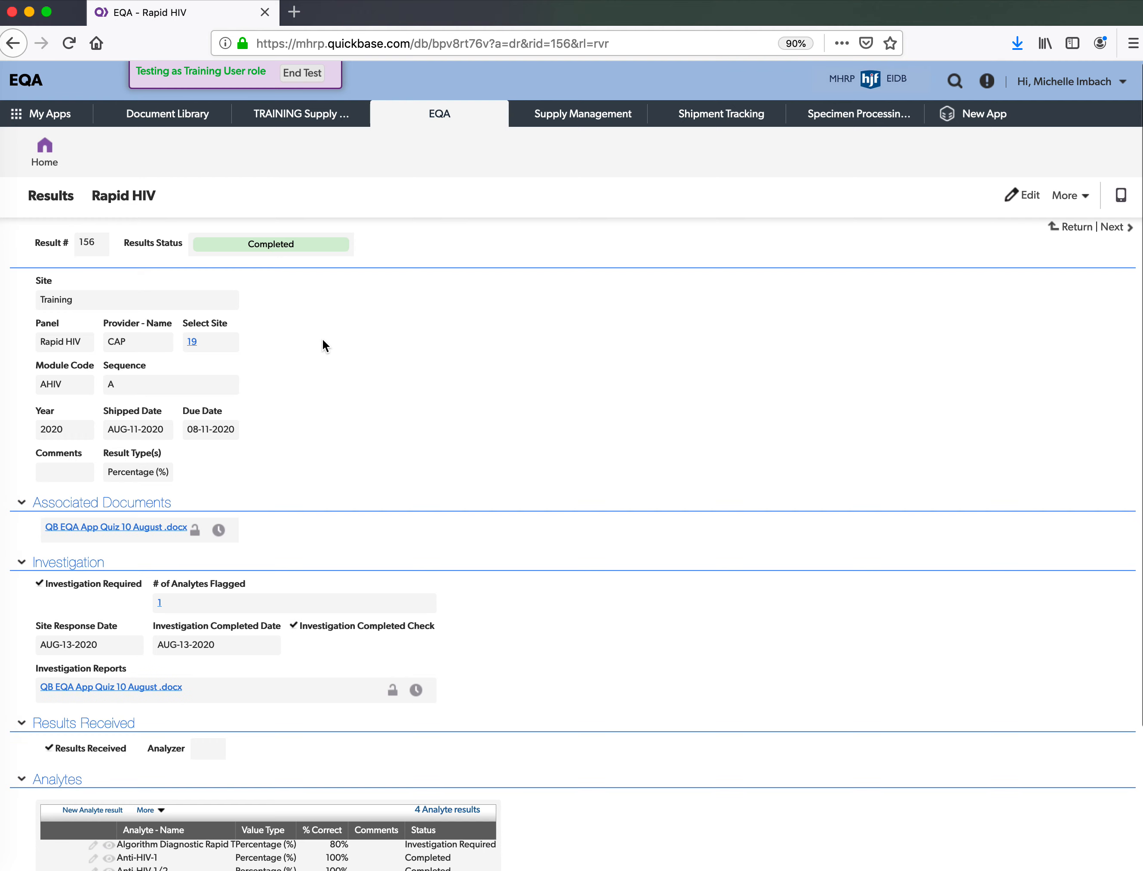
- Scroll through the completed Rapid HIV result 156 record and return to Completed Investigations
scroll(323, 338, down, 5)
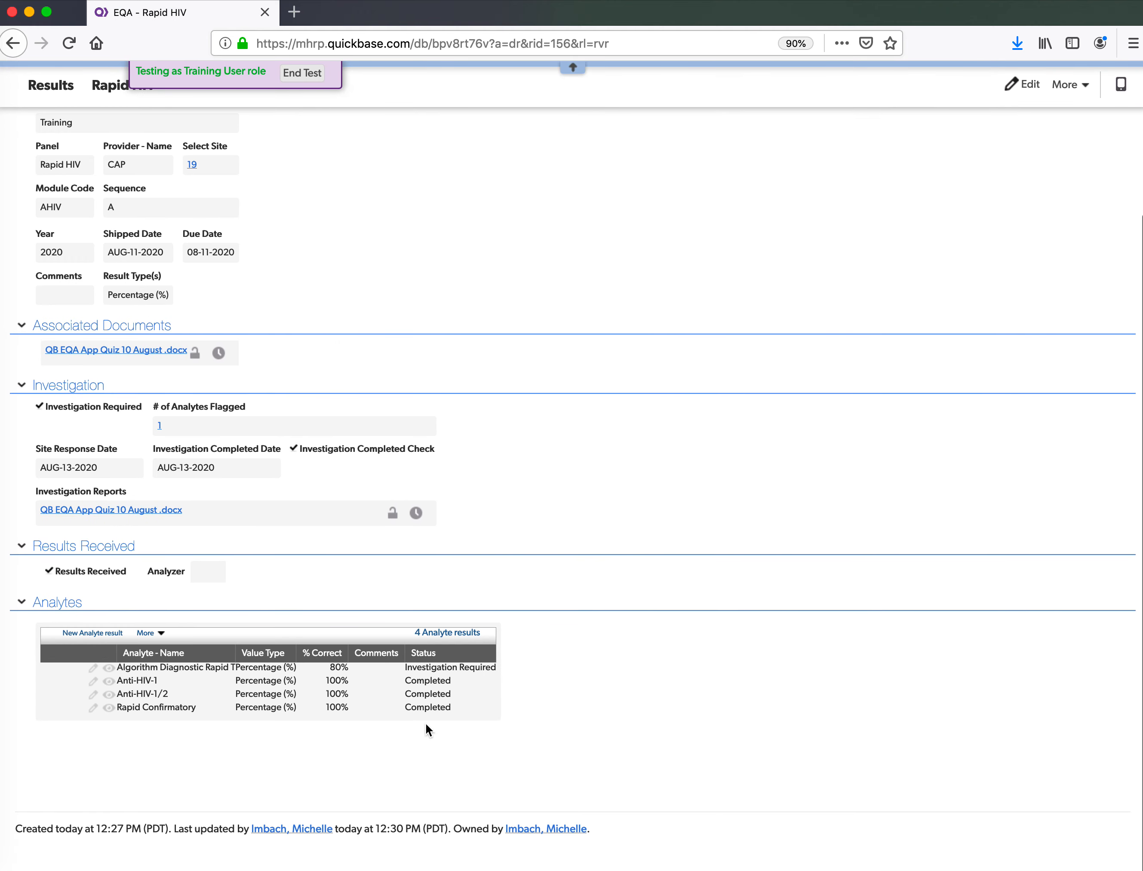
scroll(362, 712, up, 1)
scroll(361, 712, up, 5)
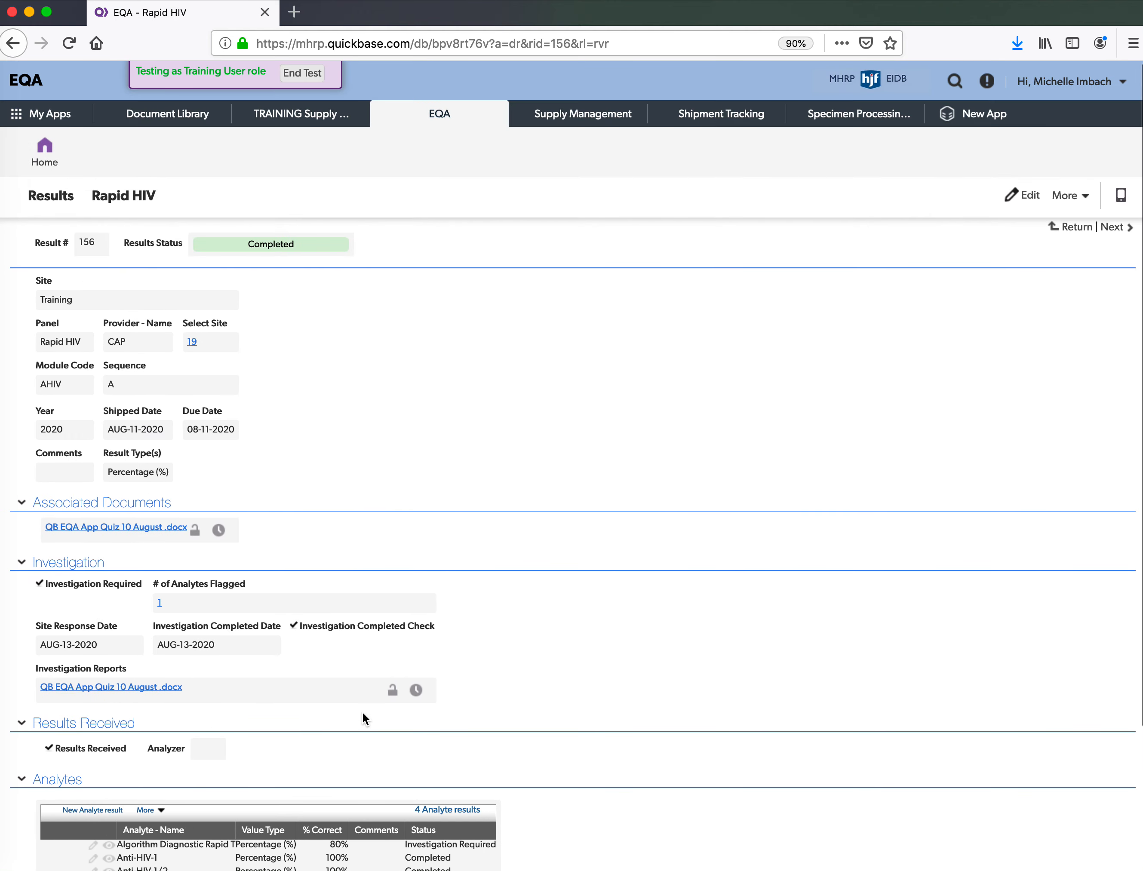
click(13, 43)
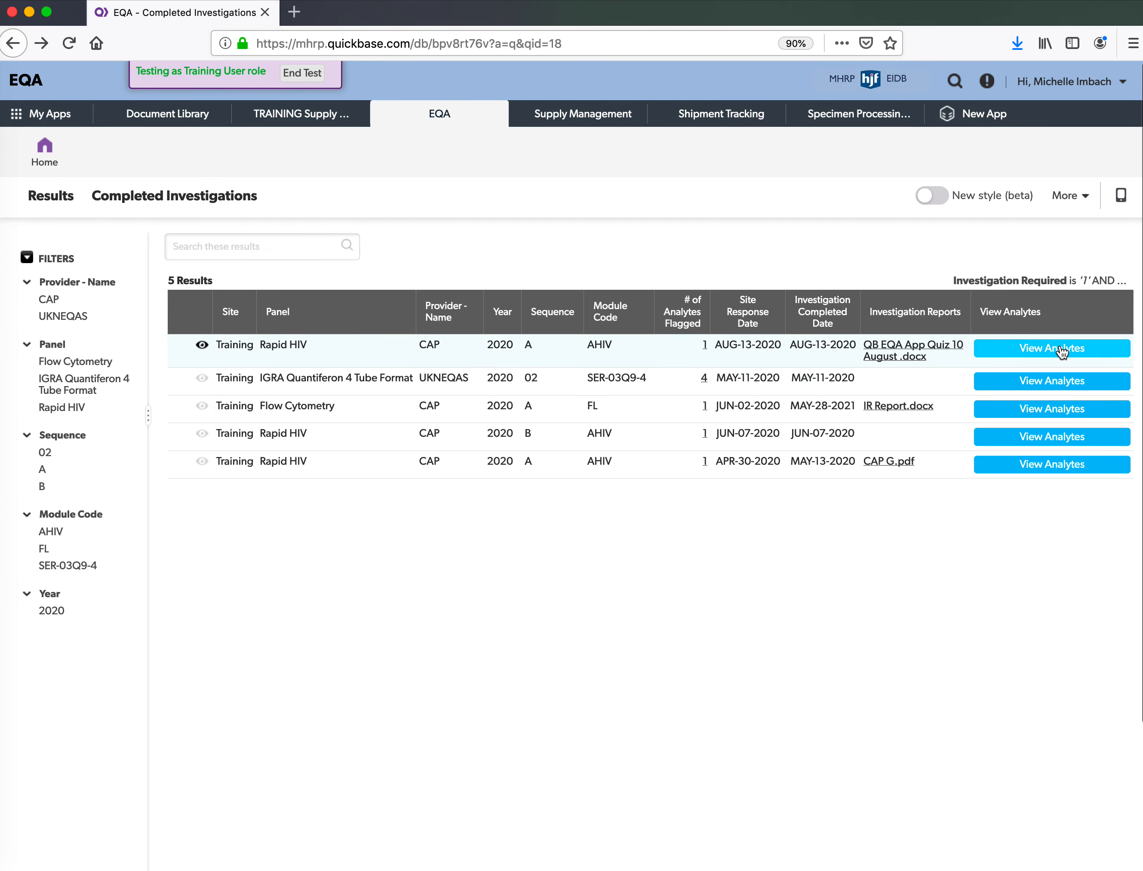
- View the four Rapid HIV analyte results, filter completed investigations to Rapid HIV, then go Home
click(1099, 350)
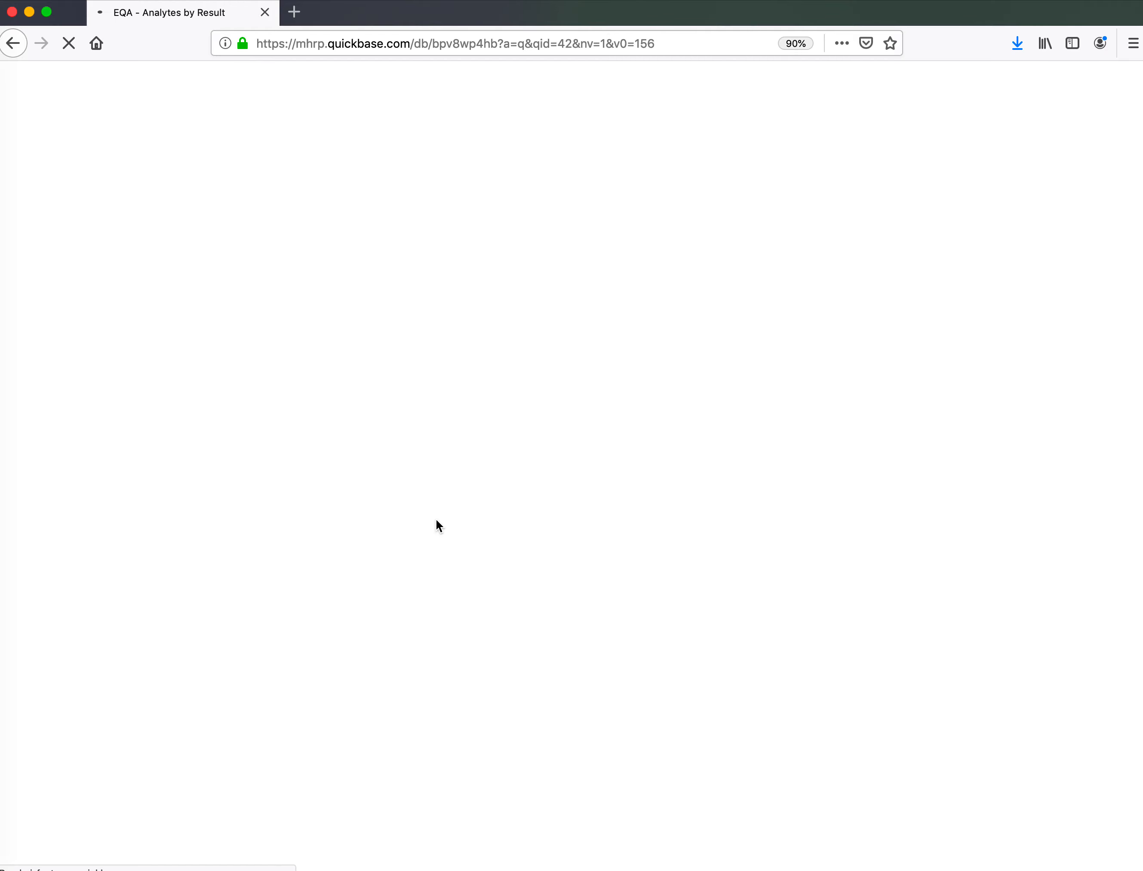
click(13, 43)
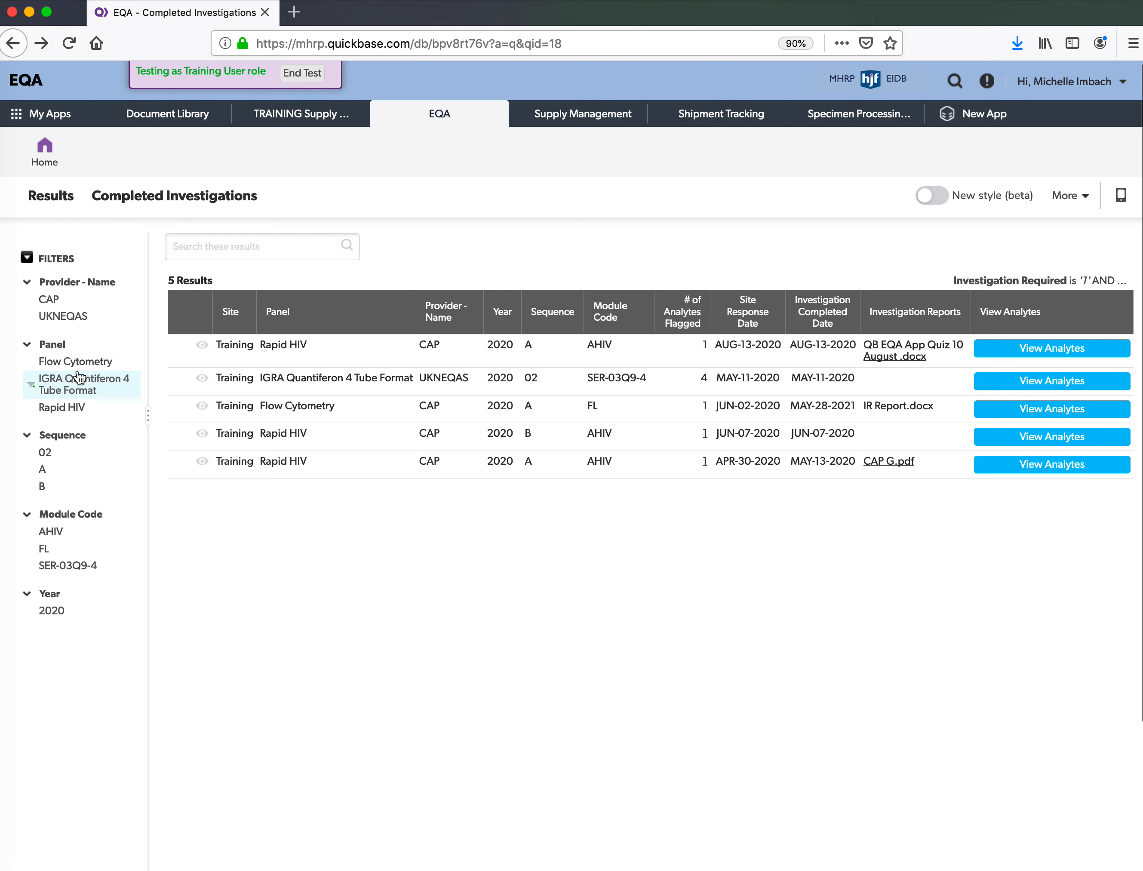
click(63, 407)
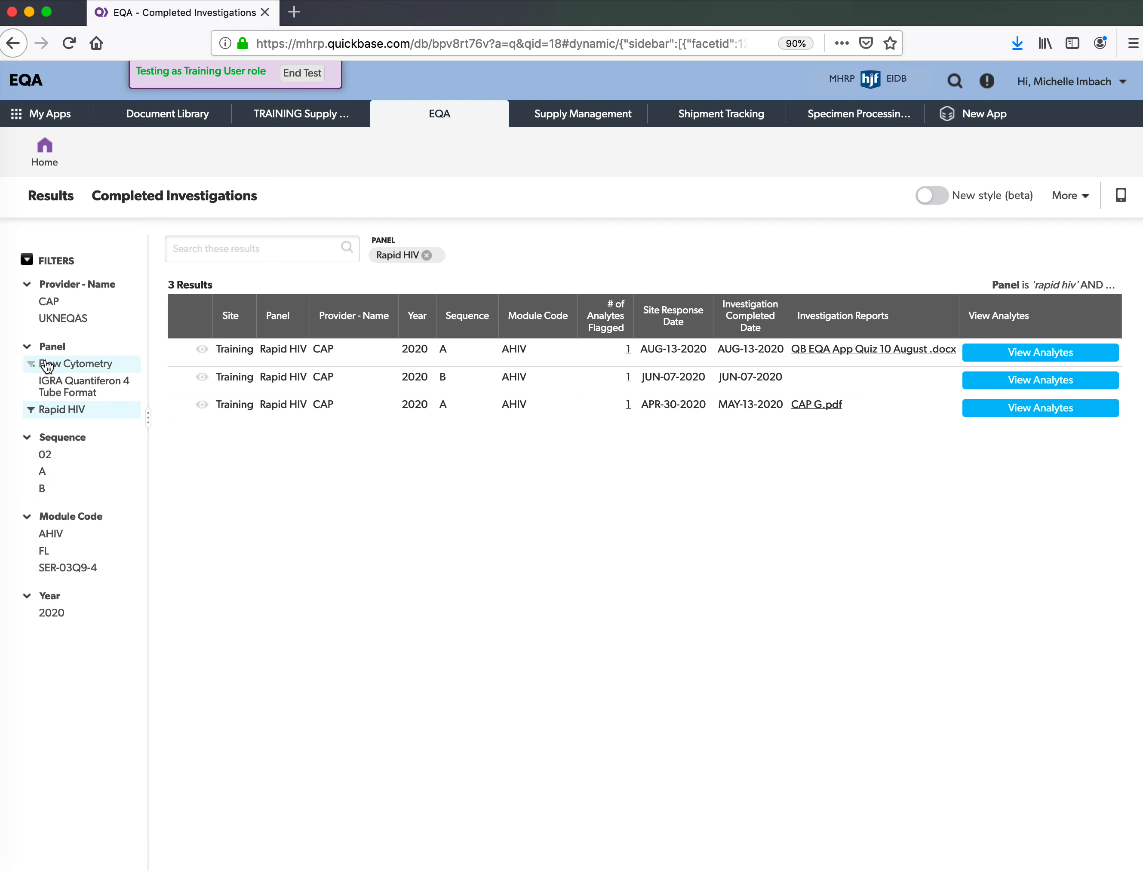
click(59, 166)
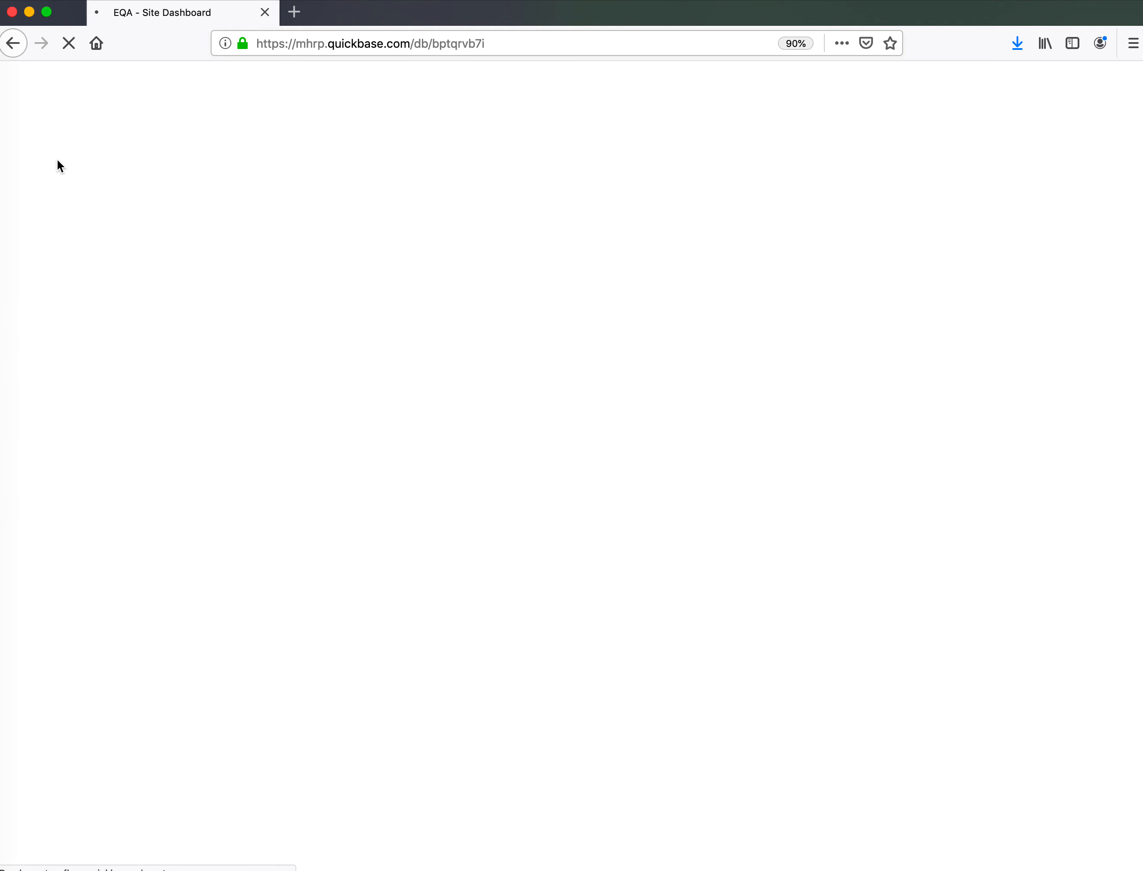